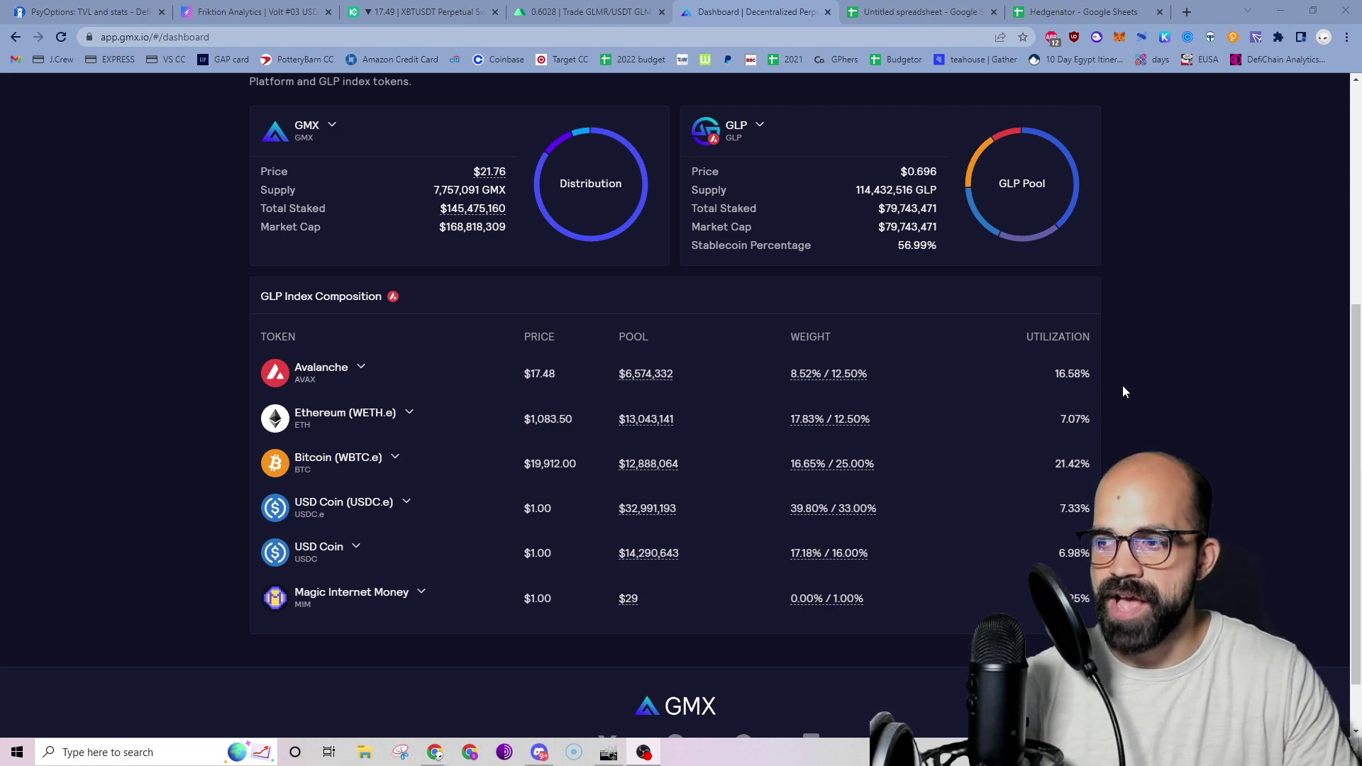
Review the GLP index composition on the GMX dashboard and each token's GLP ratio in the untitled Google Sheets spreadsheet
{"action": "scroll", "coordinate": [1123, 387], "scroll_direction": "up", "scroll_amount": 5}
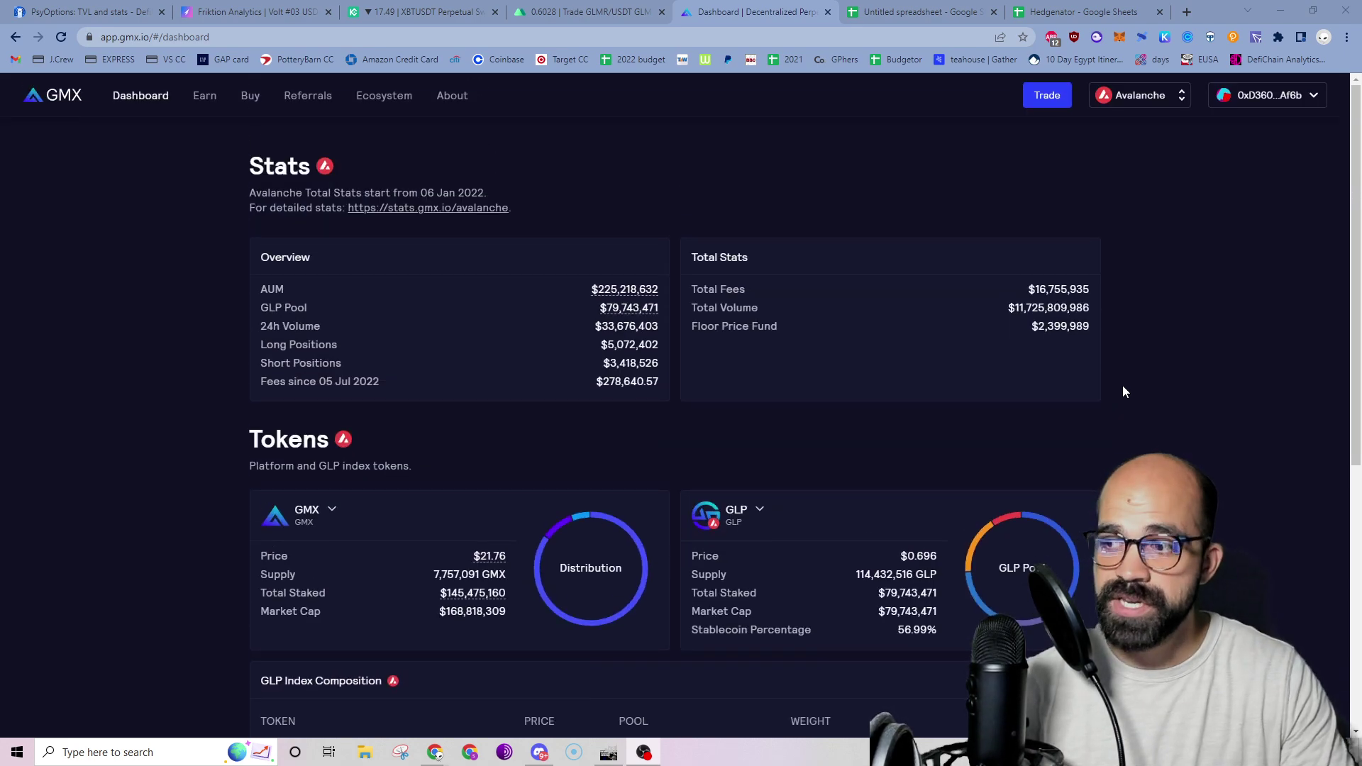
{"action": "scroll", "coordinate": [1122, 385], "scroll_direction": "down", "scroll_amount": 6}
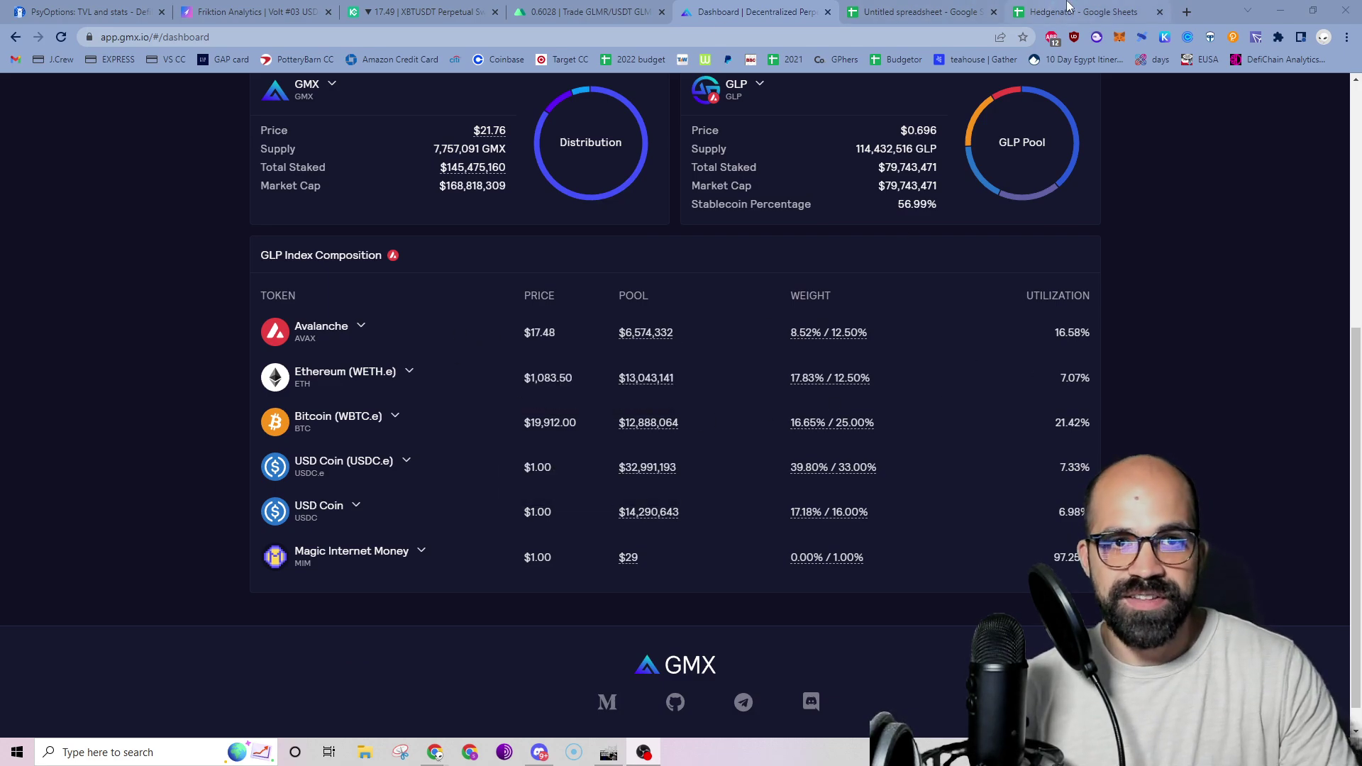
{"action": "left_click", "coordinate": [919, 12]}
{"action": "left_click", "coordinate": [342, 515]}
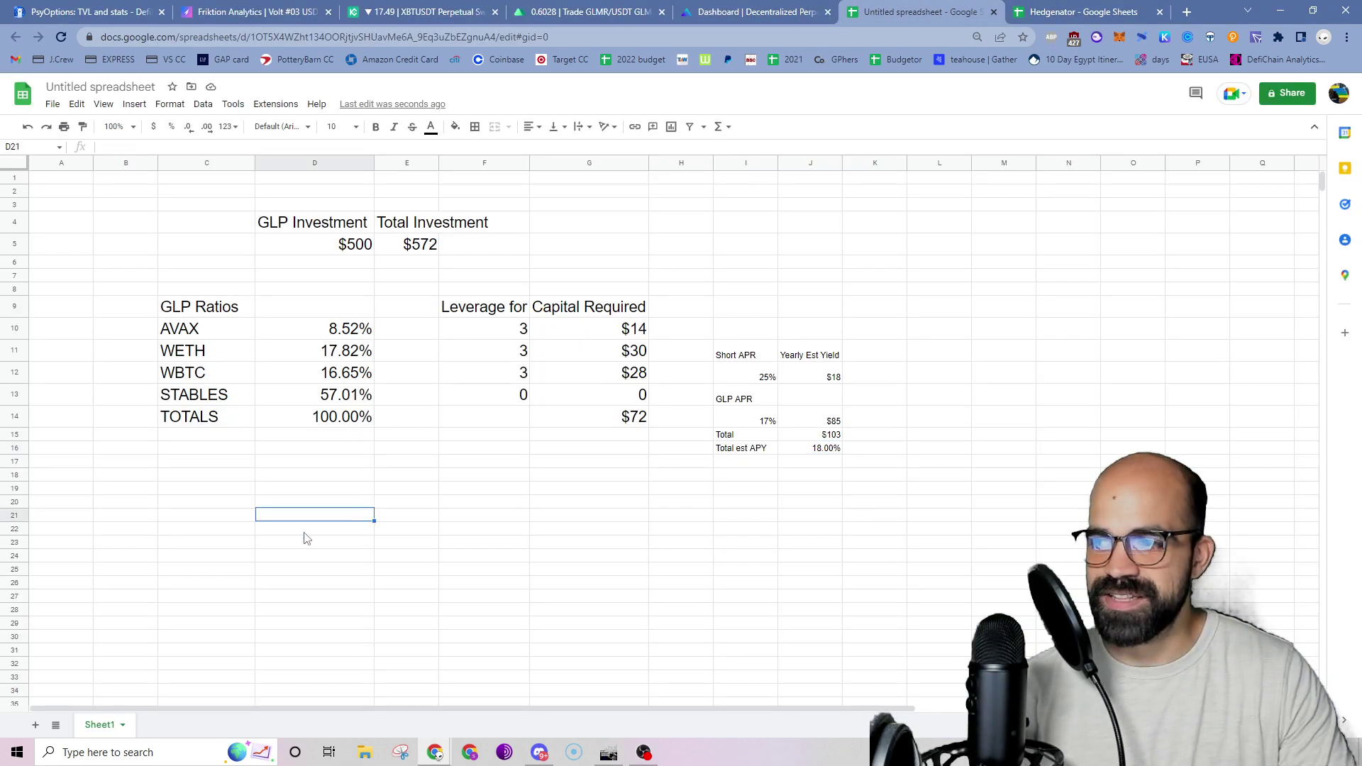
{"action": "left_click", "coordinate": [229, 310]}
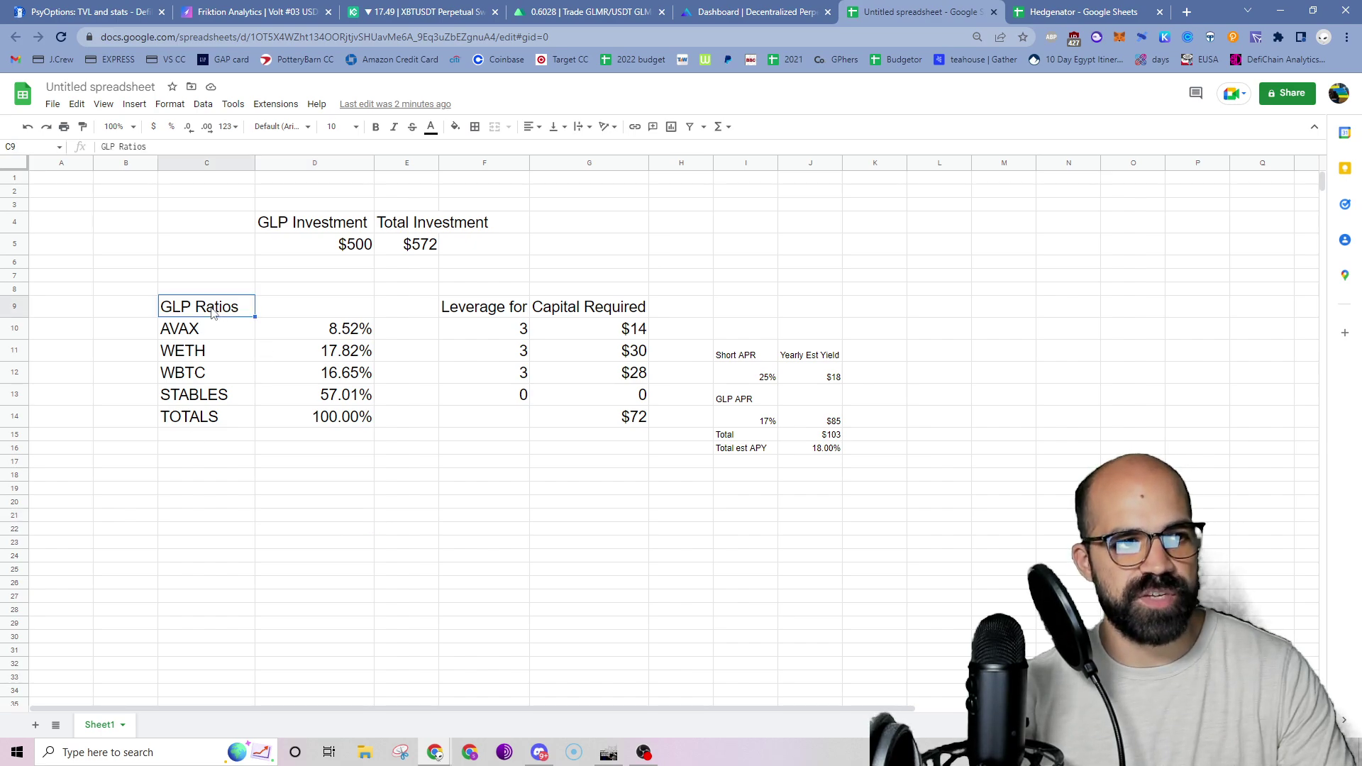
{"action": "left_click", "coordinate": [353, 333]}
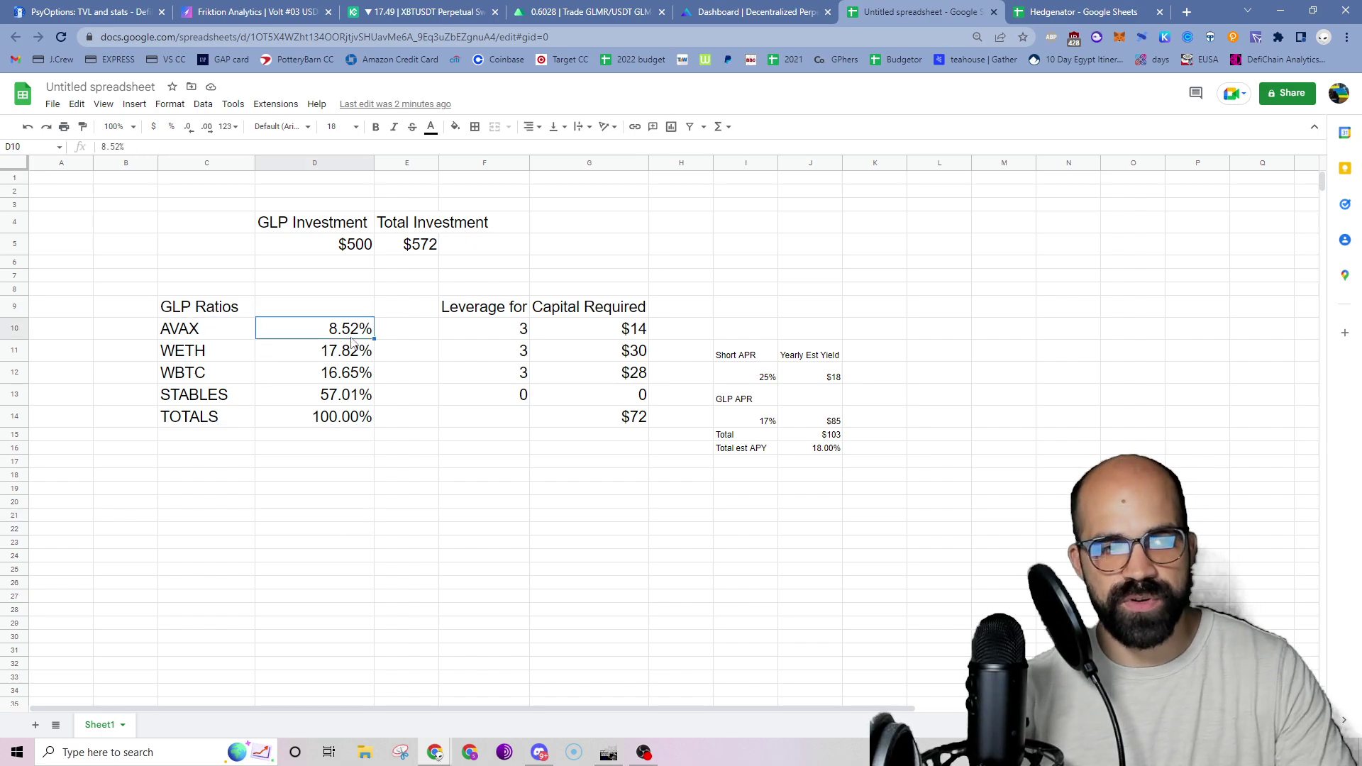
{"action": "left_click", "coordinate": [346, 361]}
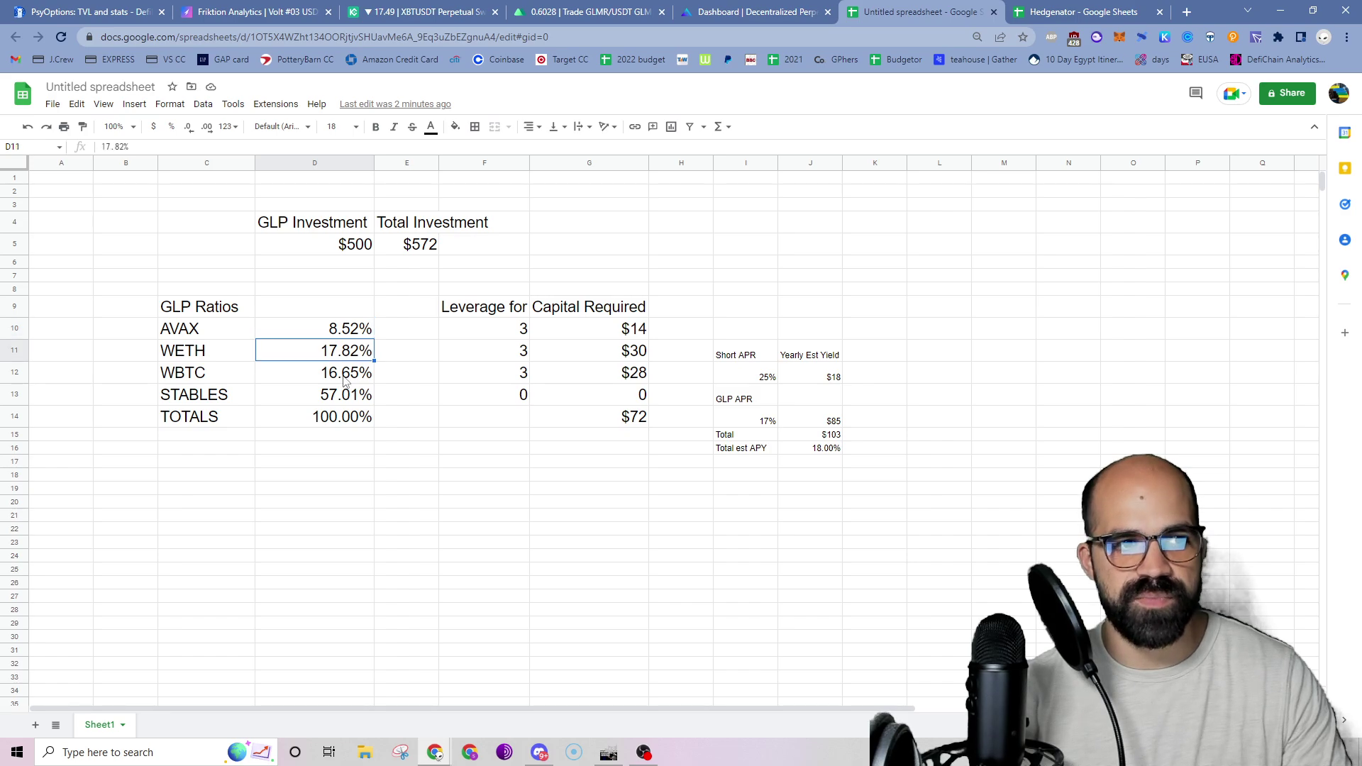
{"action": "left_click", "coordinate": [345, 380]}
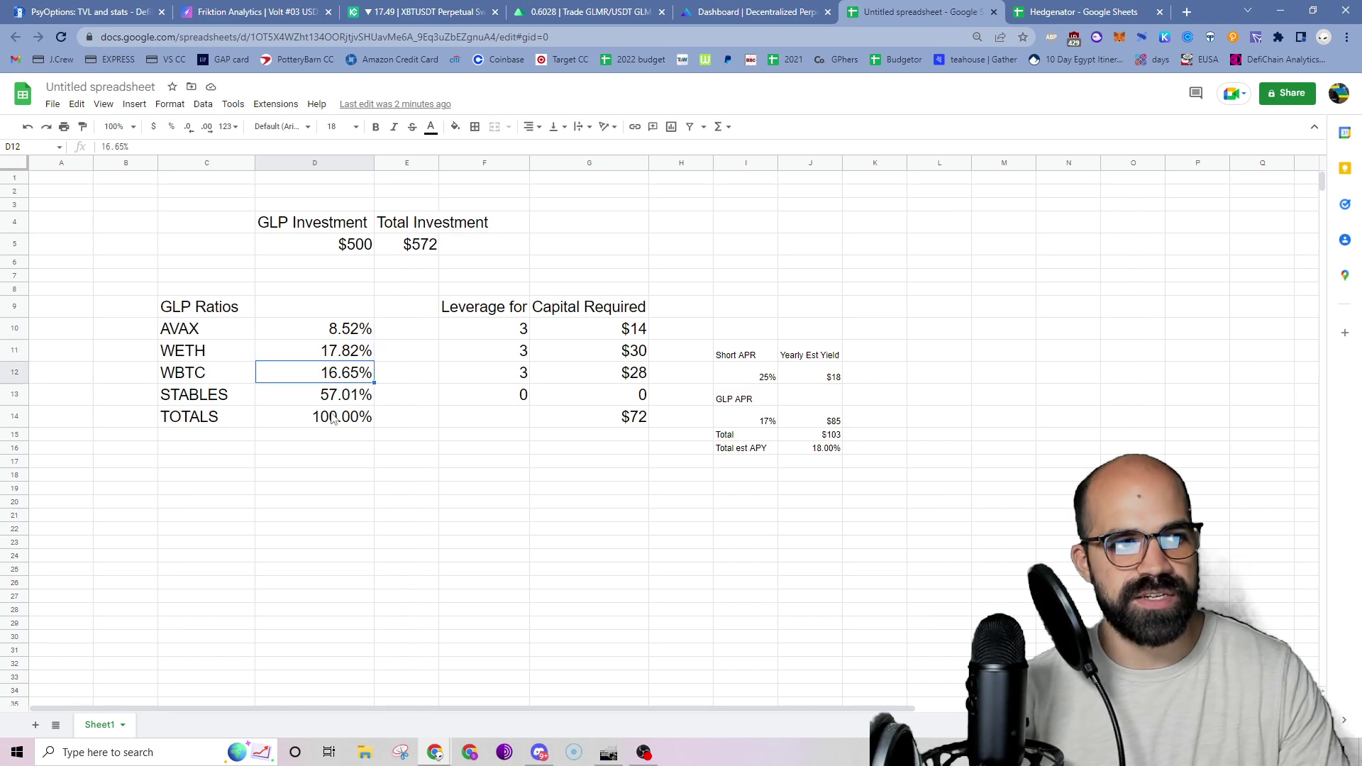
{"action": "left_click", "coordinate": [332, 399]}
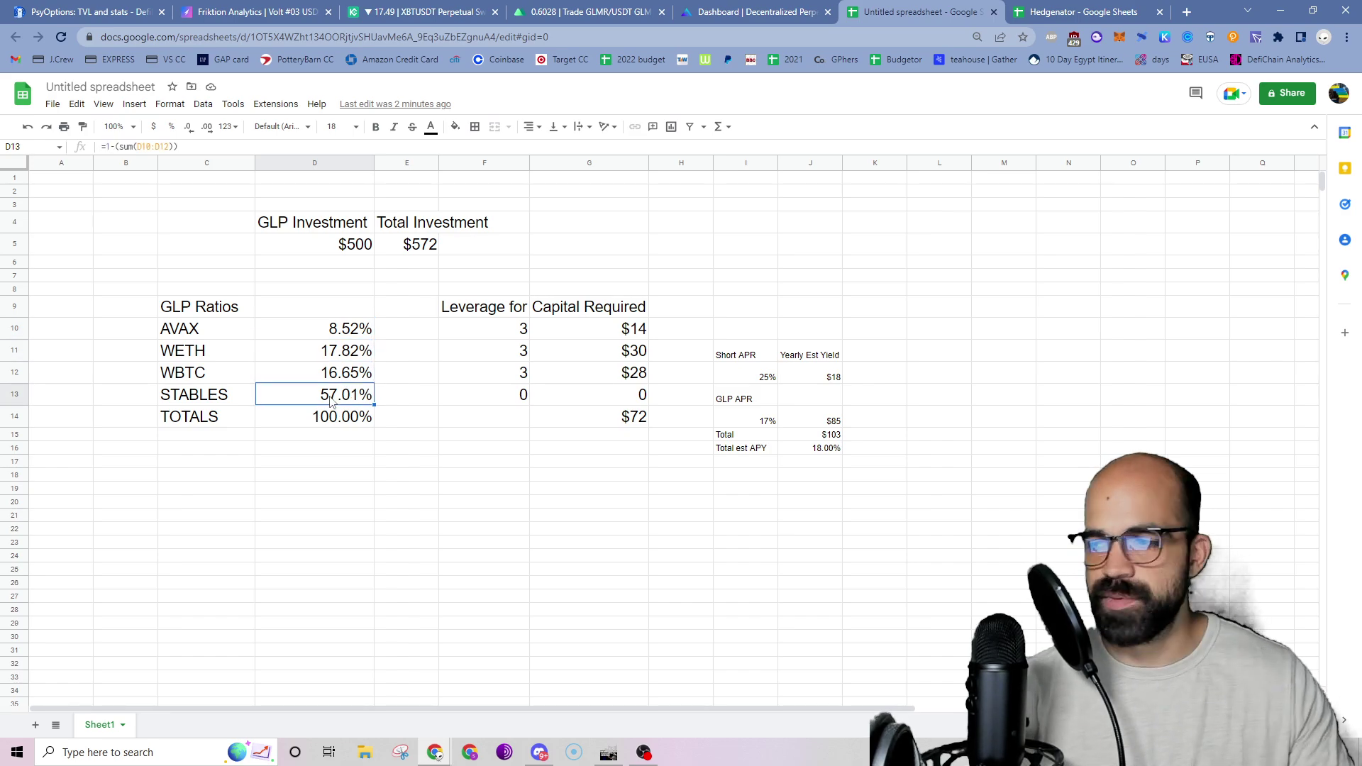
Examine the current and target weights of Avalanche, Ethereum and Bitcoin in the GLP index composition on the GMX dashboard
{"action": "left_click", "coordinate": [716, 12]}
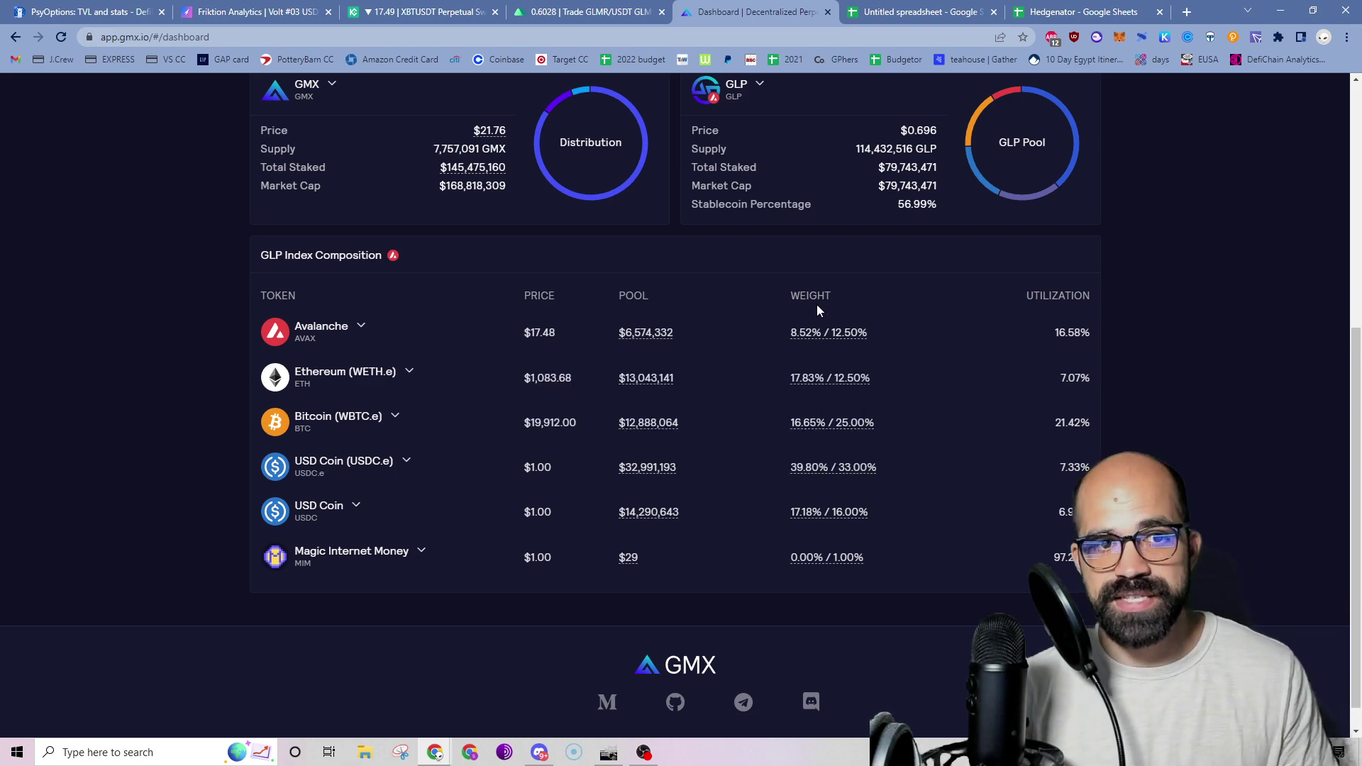
{"action": "mouse_move", "coordinate": [857, 336]}
{"action": "mouse_move", "coordinate": [865, 382]}
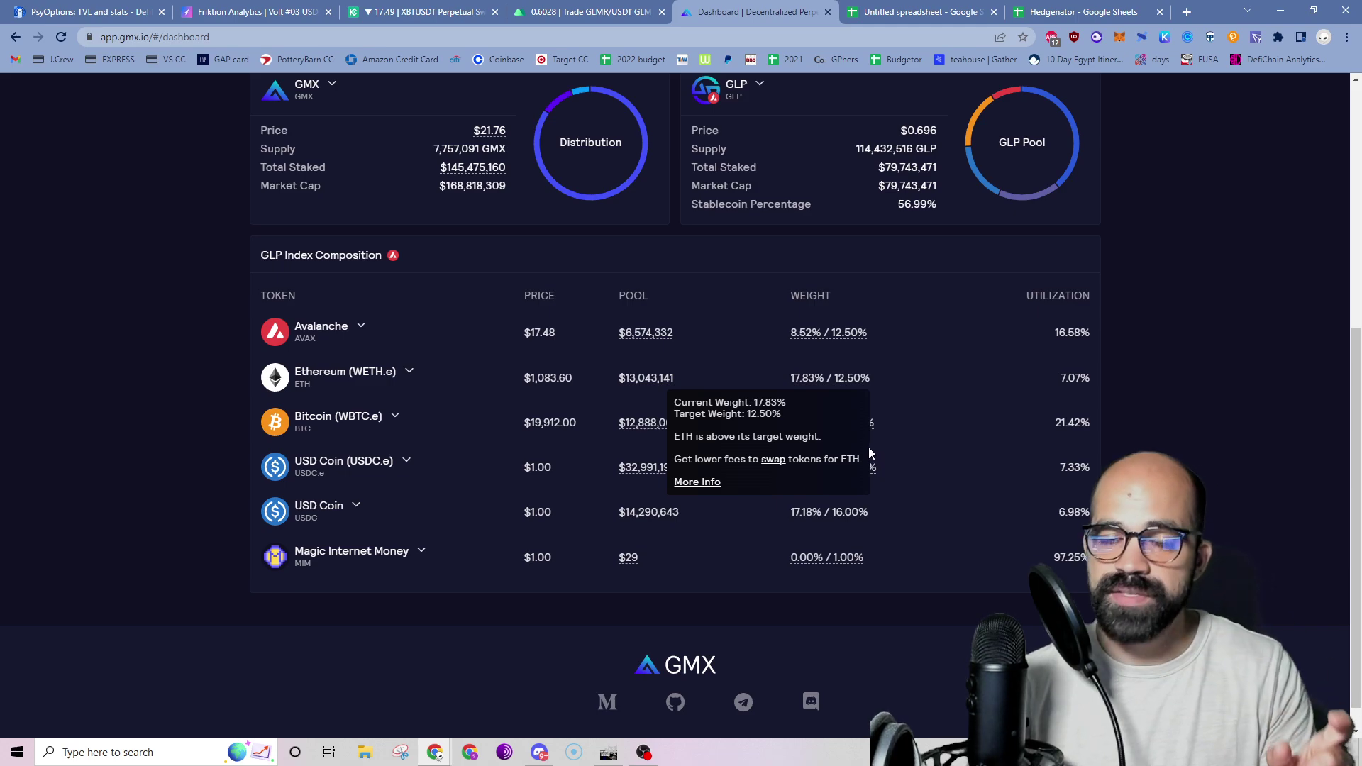
{"action": "mouse_move", "coordinate": [812, 339]}
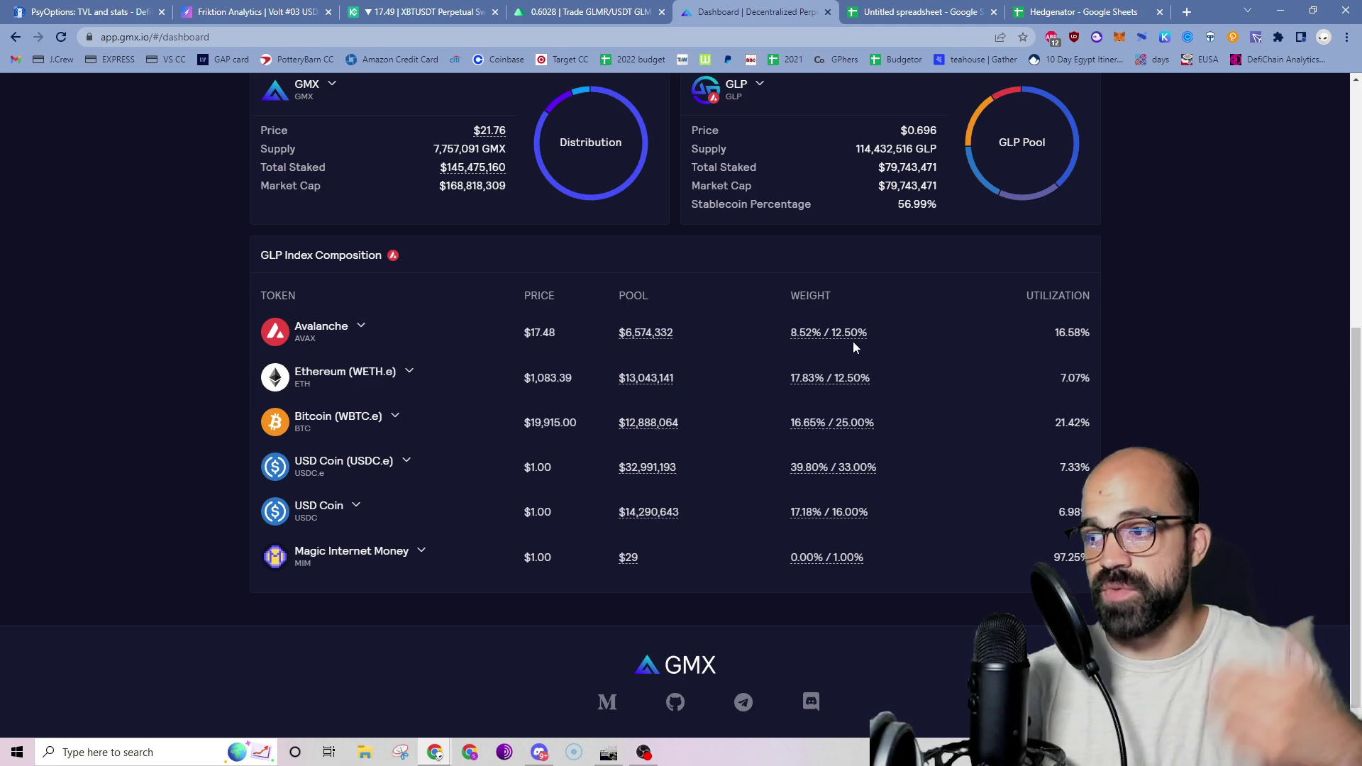
{"action": "mouse_move", "coordinate": [867, 427]}
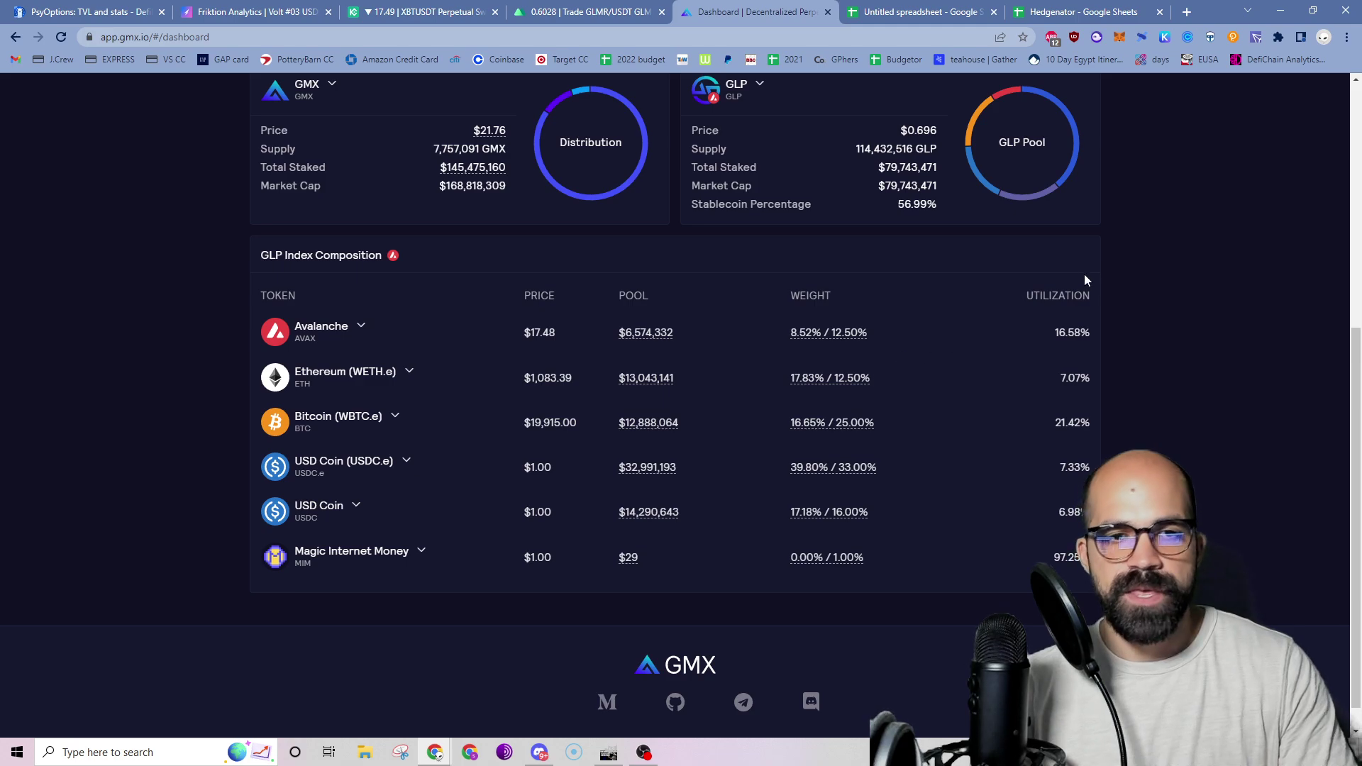
{"action": "scroll", "coordinate": [1061, 257], "scroll_direction": "up", "scroll_amount": 3}
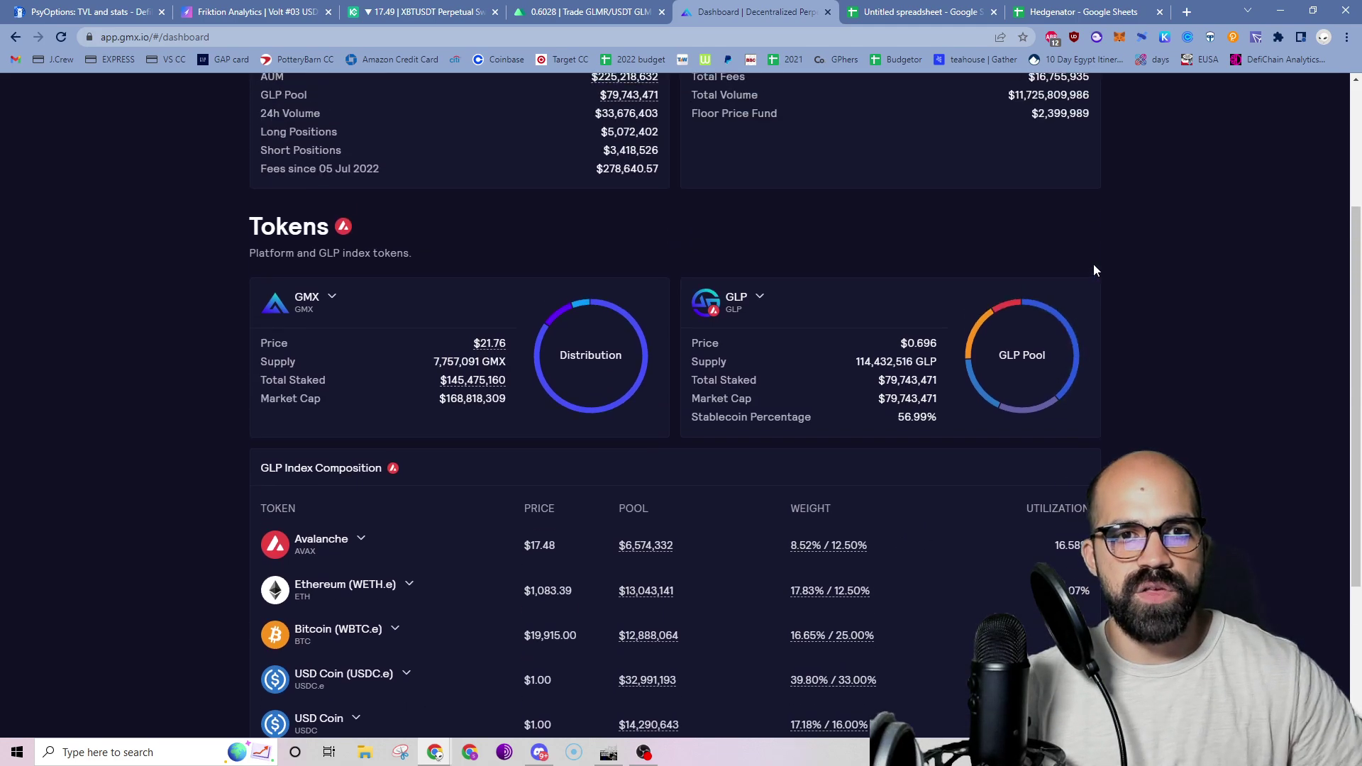
Switch to the spreadsheet and check the GLP investment amount, the AVAX leverage and the AVAX capital-required formula
{"action": "left_click", "coordinate": [968, 5]}
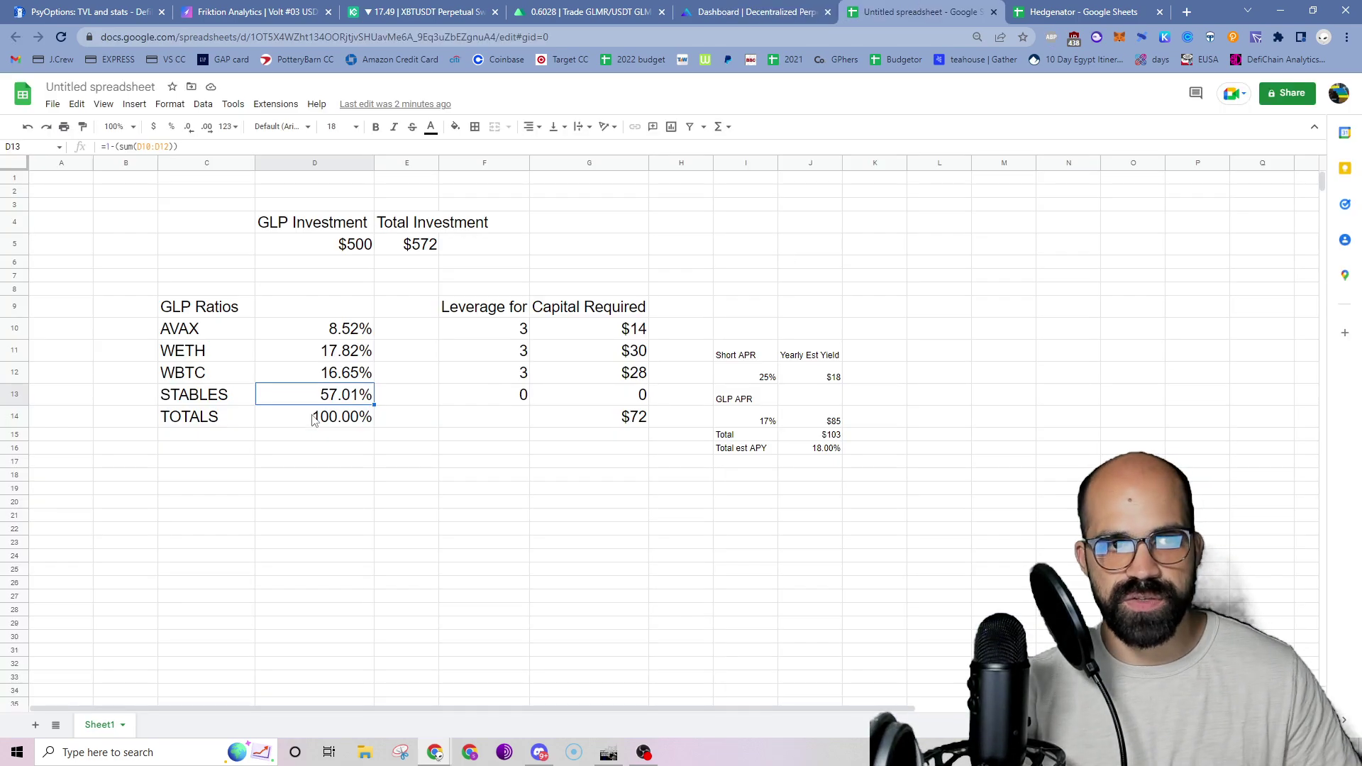
{"action": "left_click", "coordinate": [350, 252]}
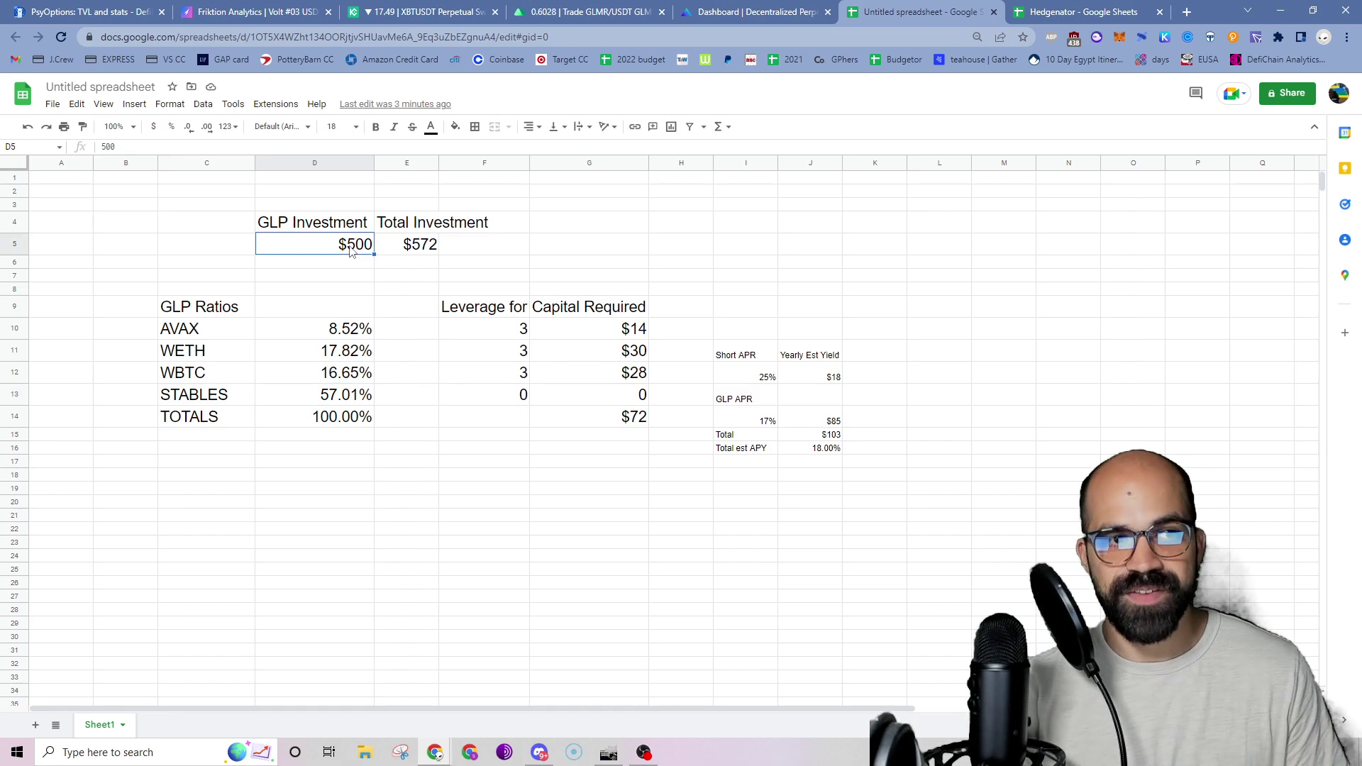
{"action": "left_click", "coordinate": [468, 333]}
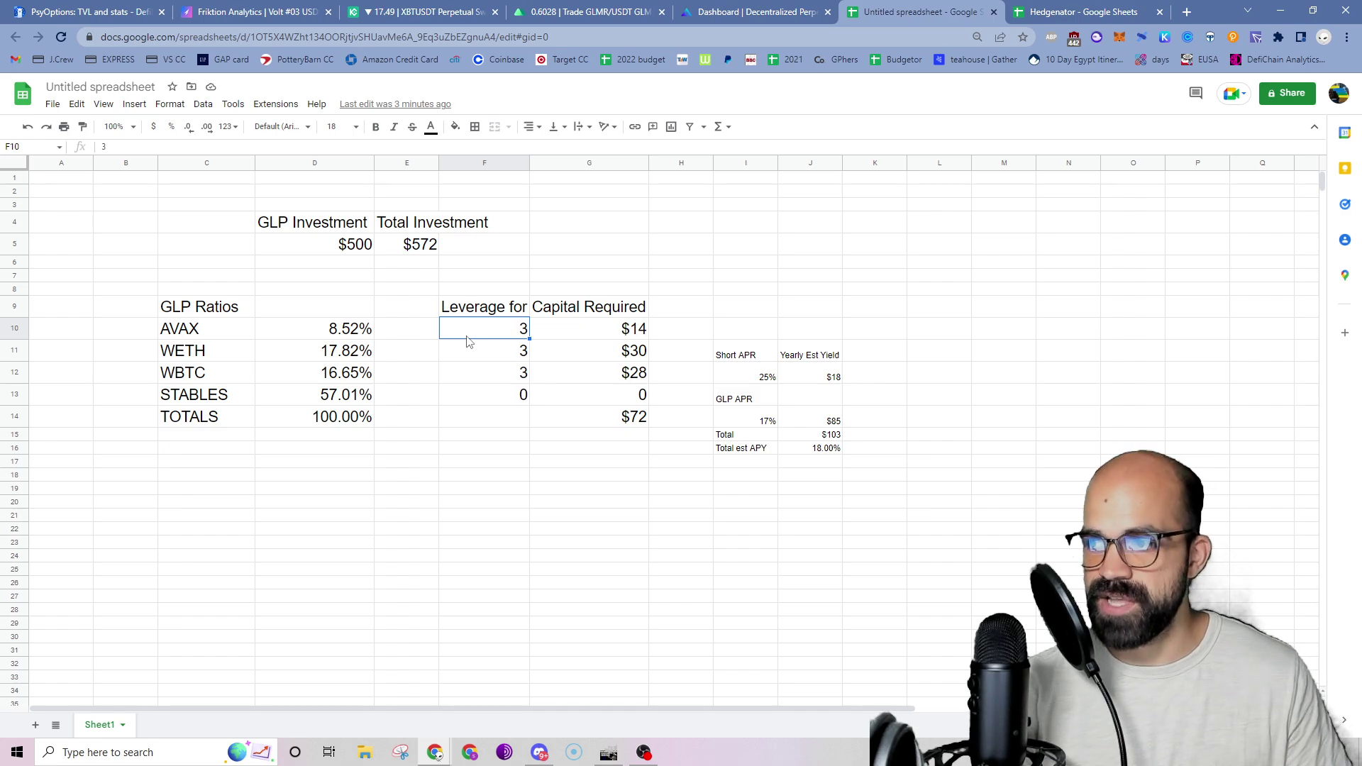
{"action": "left_click", "coordinate": [576, 333]}
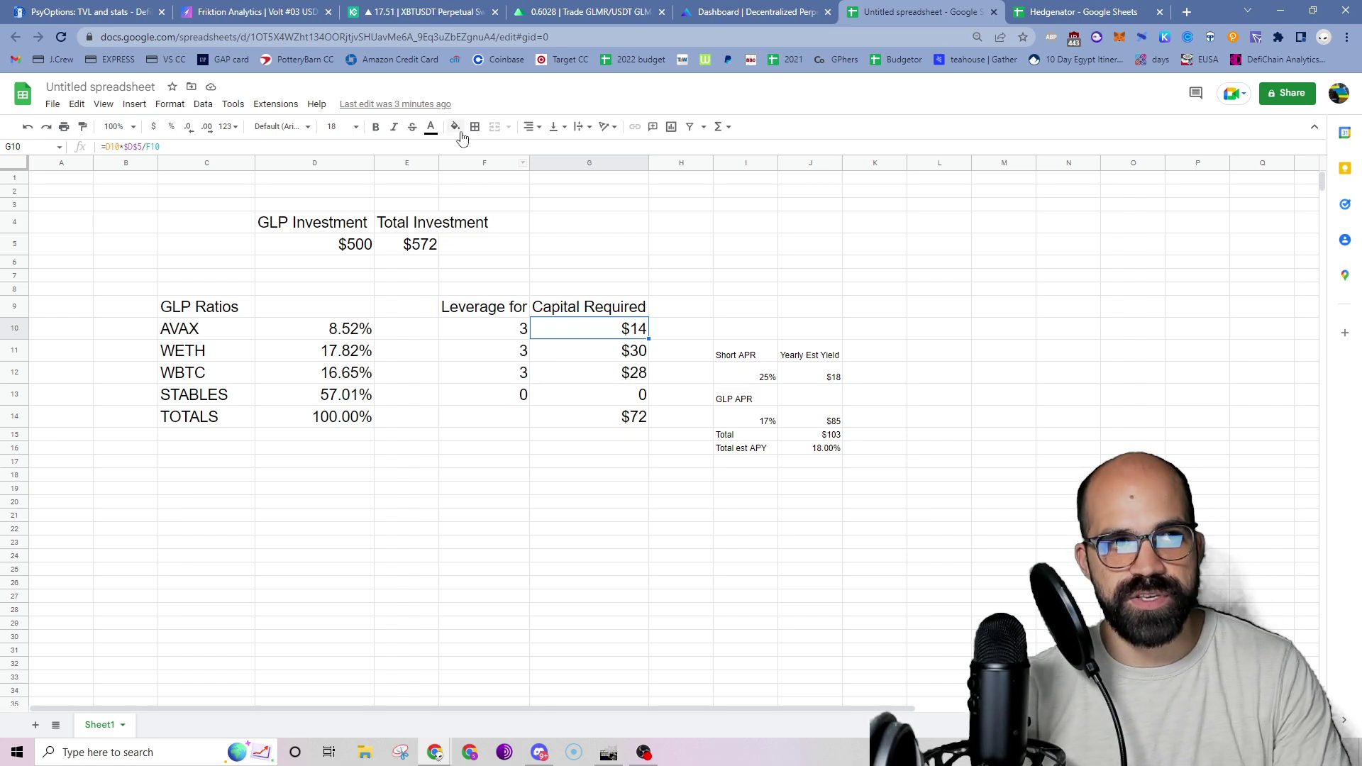
Open the GMX page for buying GLP on Avalanche and check which tokens can be used to pay
{"action": "left_click", "coordinate": [745, 12]}
{"action": "scroll", "coordinate": [892, 431], "scroll_direction": "up", "scroll_amount": 3}
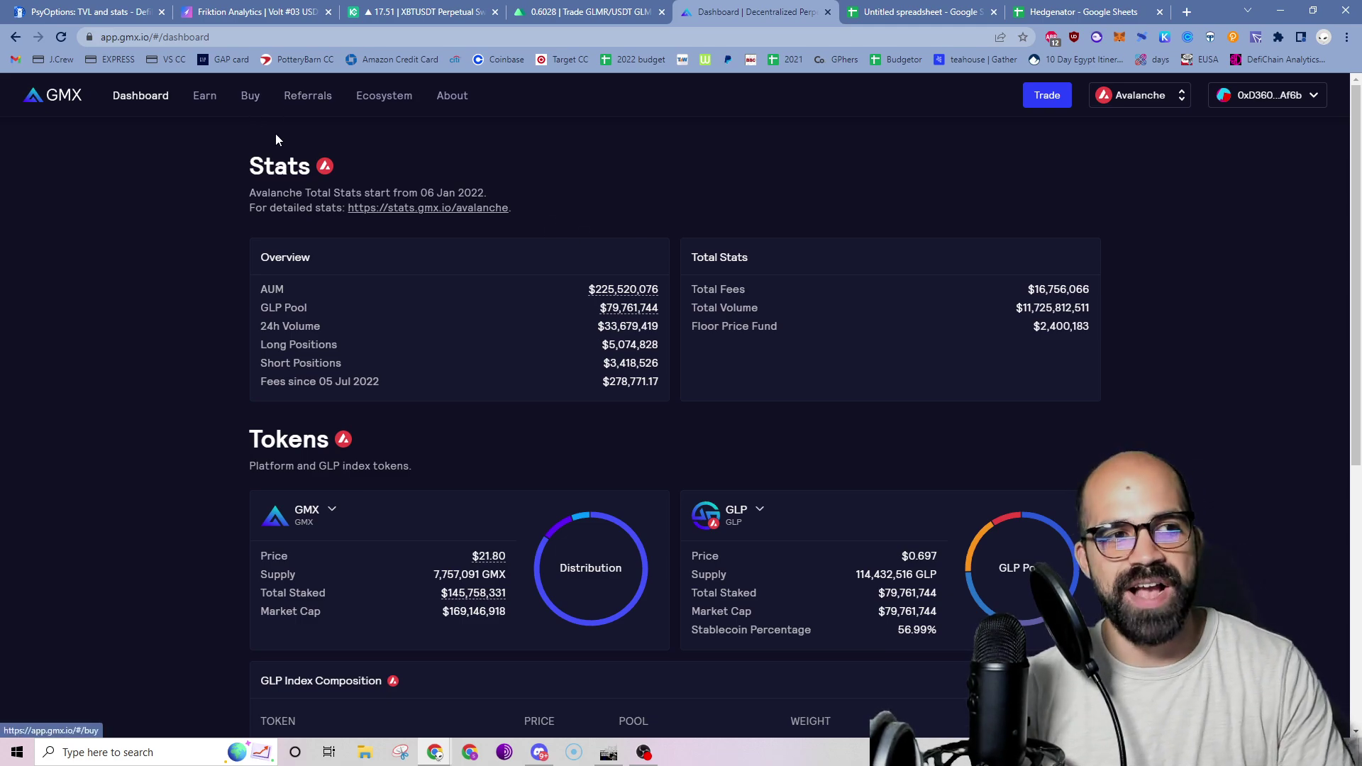
{"action": "left_click", "coordinate": [265, 98]}
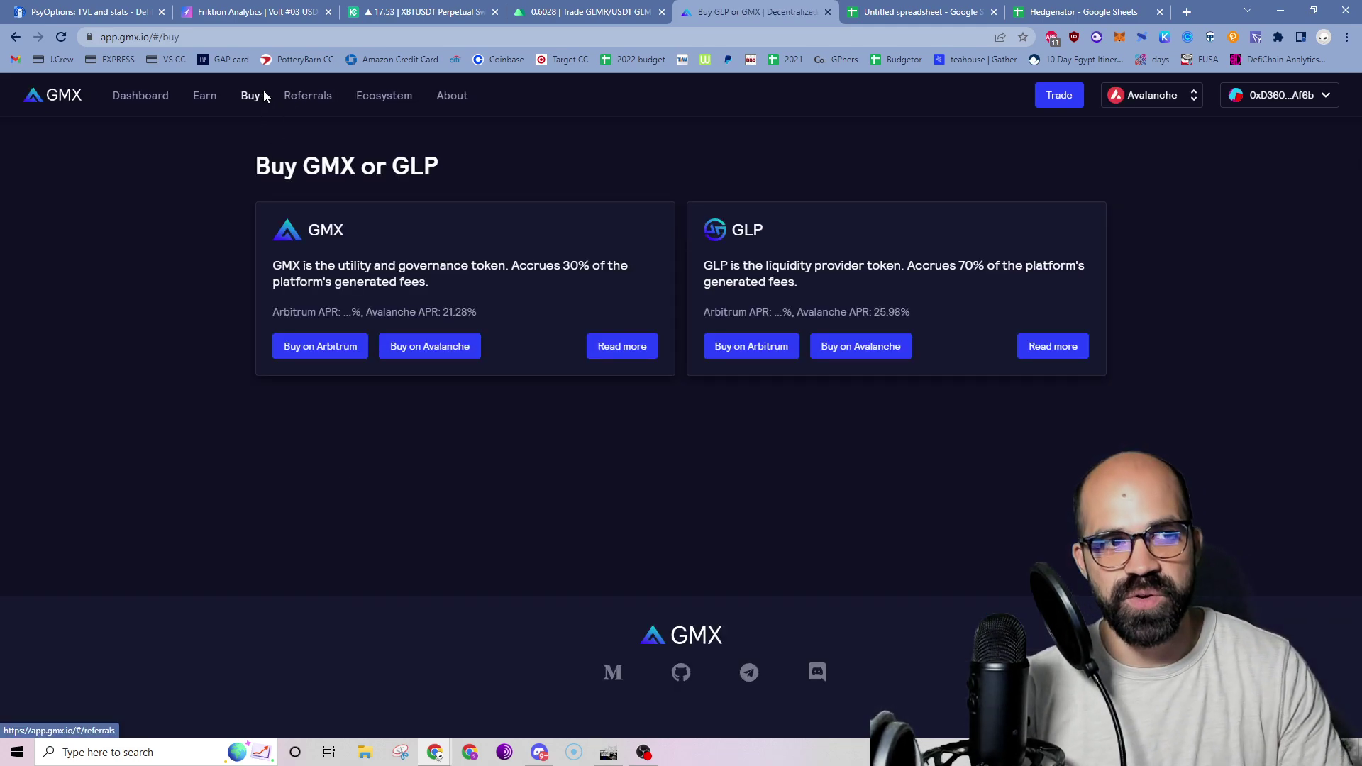
{"action": "left_click", "coordinate": [825, 352]}
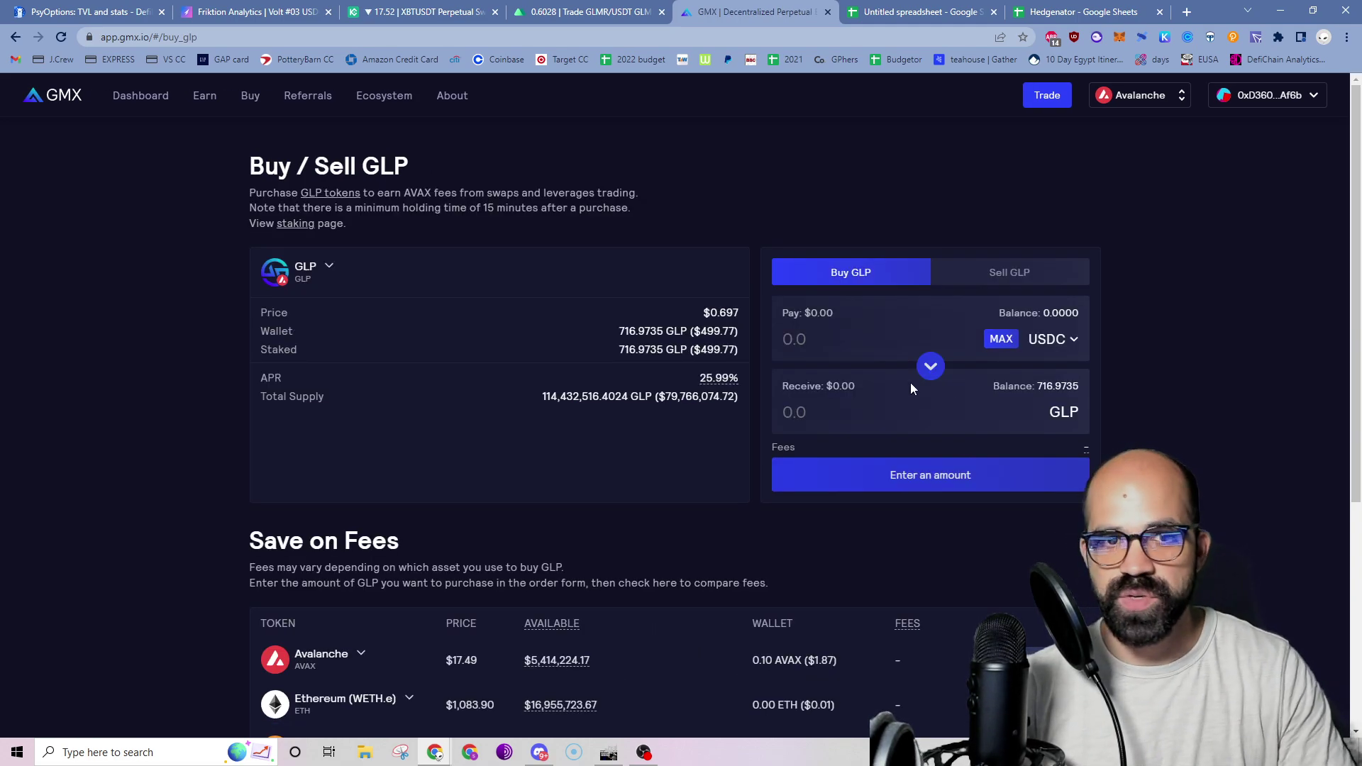
{"action": "left_click", "coordinate": [1054, 339]}
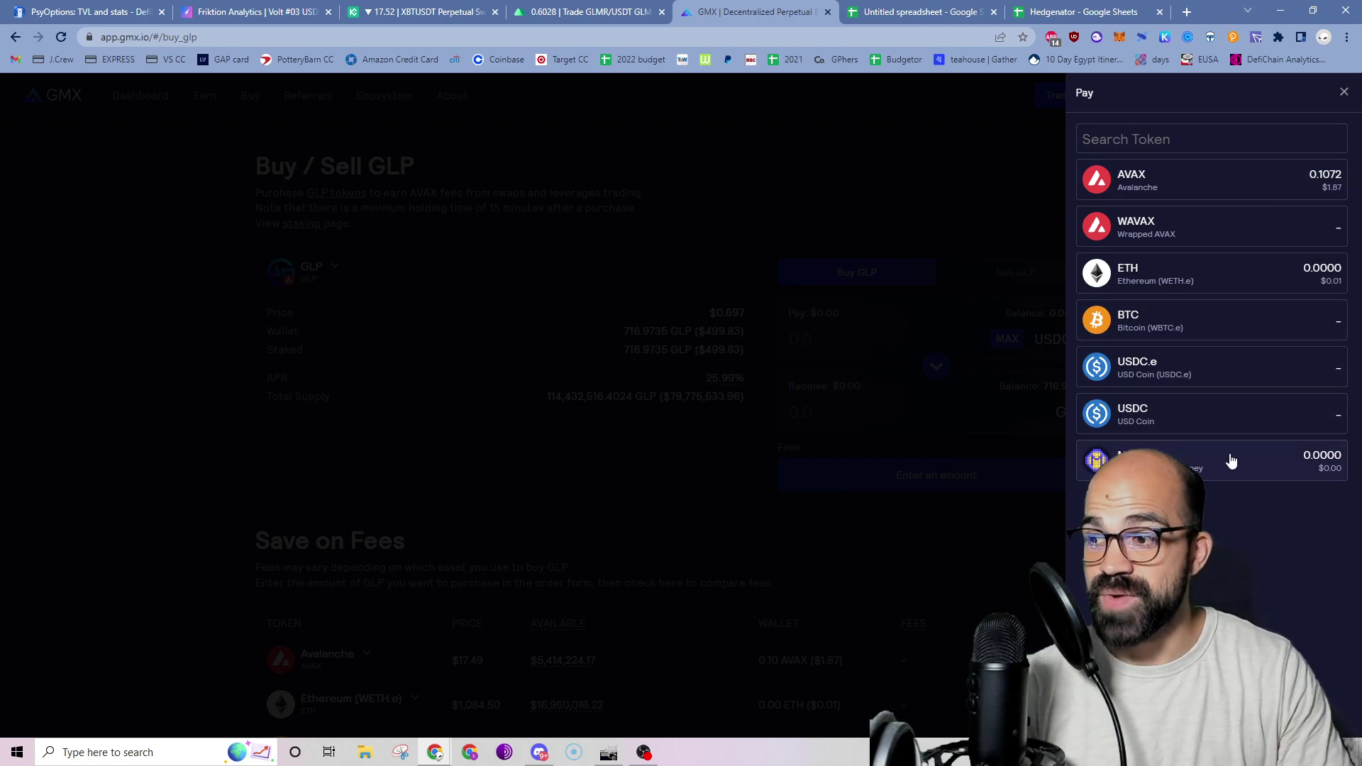
{"action": "left_click", "coordinate": [213, 404]}
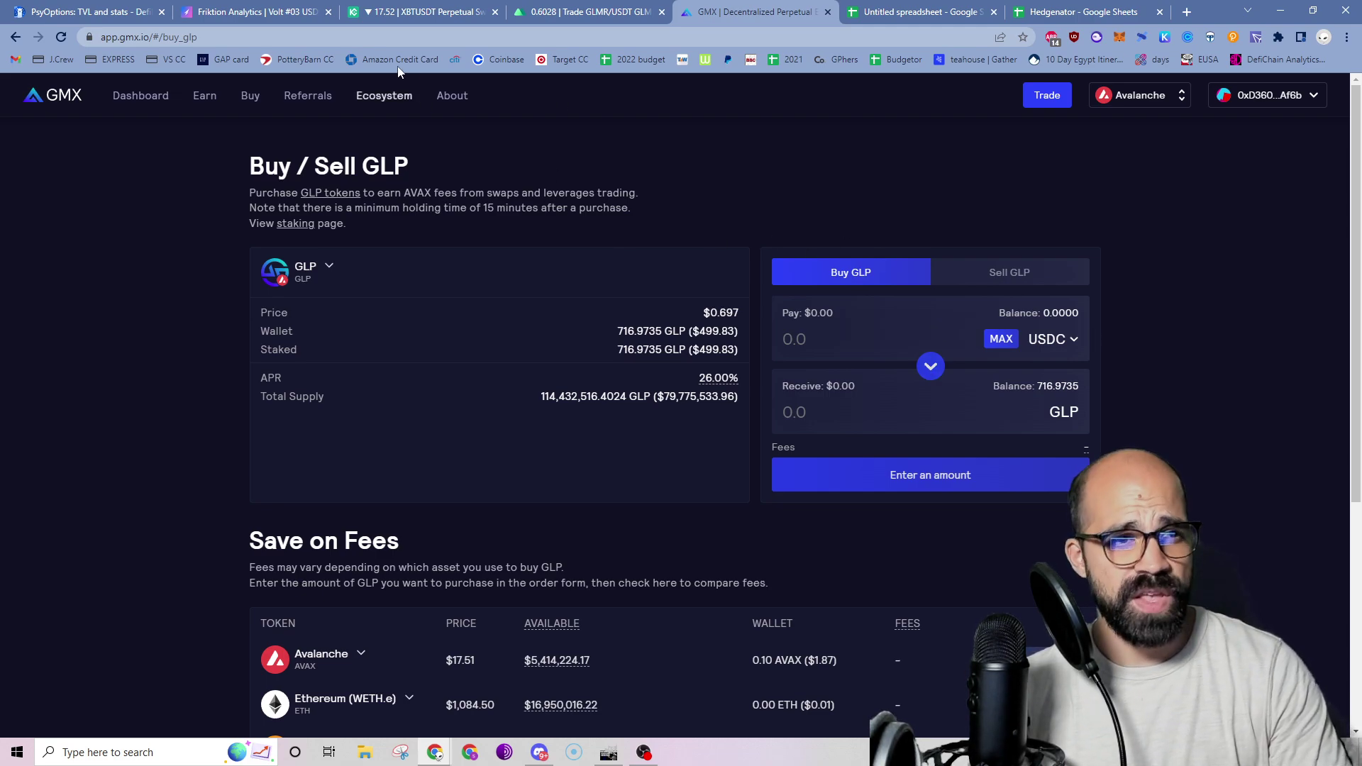
View the GLP holdings and rewards on the GMX Earn page and the AVAX perpetual positions on KuCoin Futures
{"action": "left_click", "coordinate": [206, 98]}
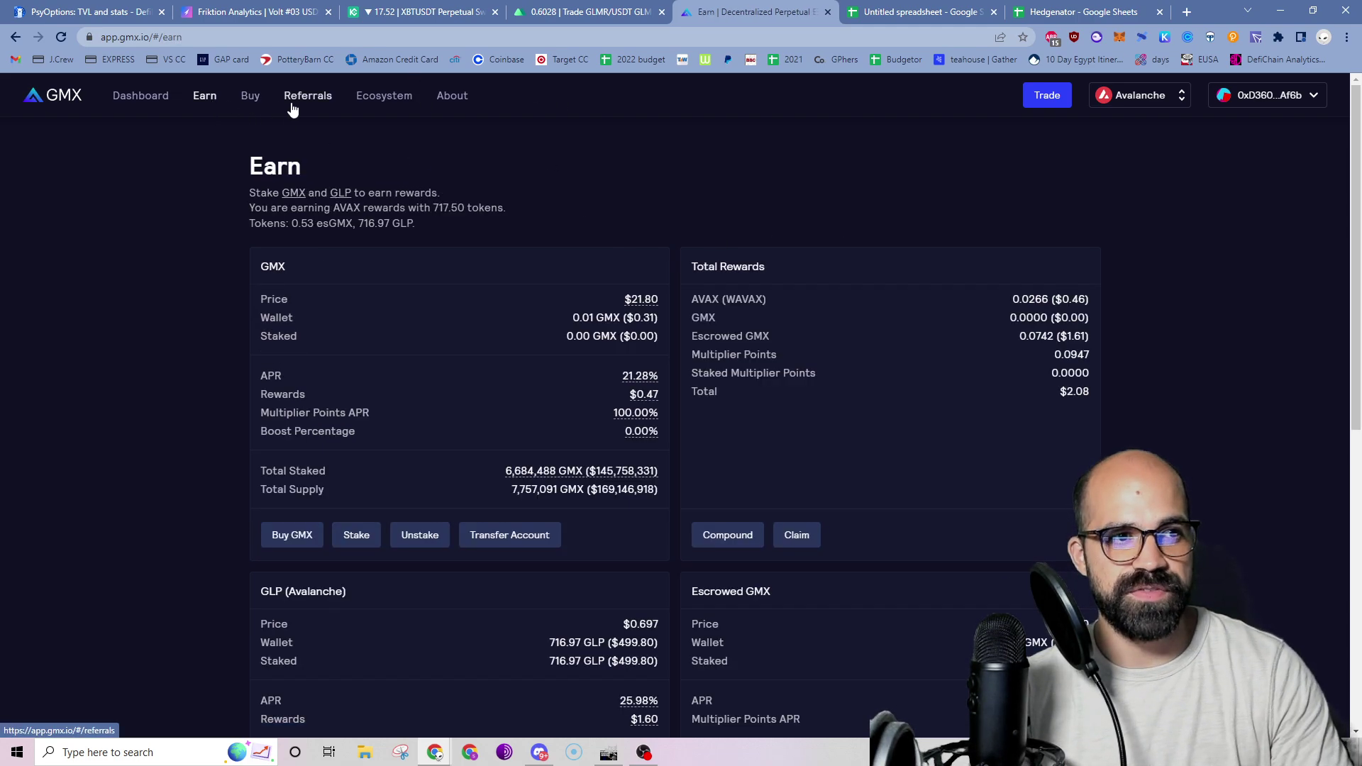
{"action": "scroll", "coordinate": [600, 412], "scroll_direction": "down", "scroll_amount": 3}
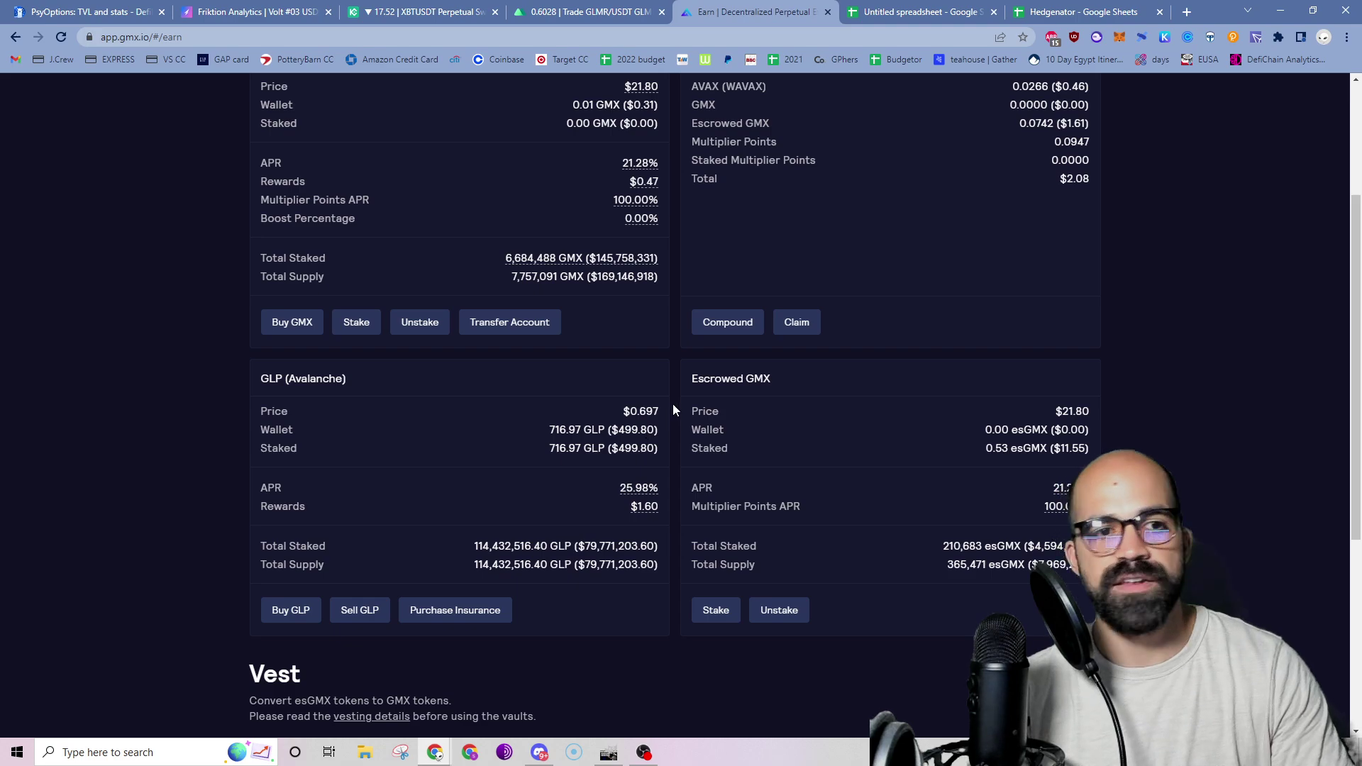
{"action": "left_click", "coordinate": [429, 8]}
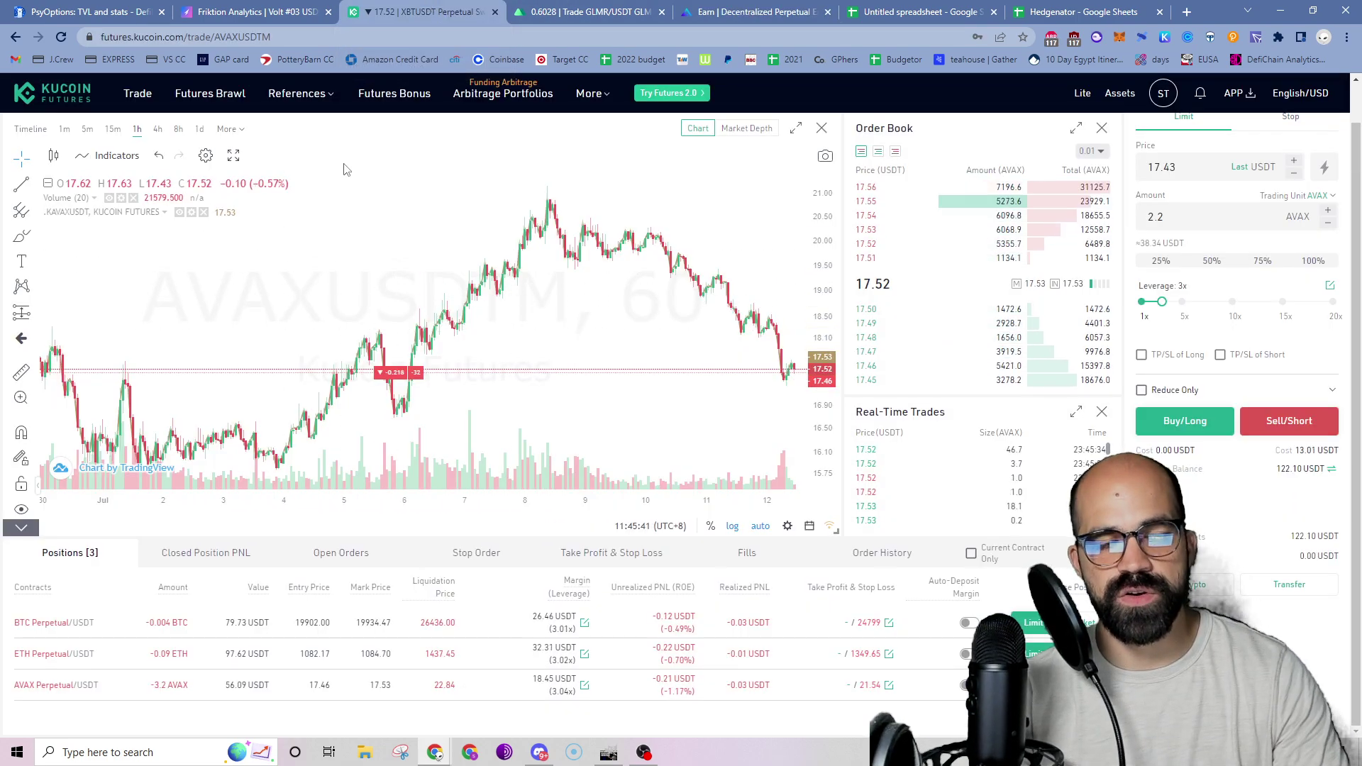
{"action": "scroll", "coordinate": [345, 169], "scroll_direction": "up", "scroll_amount": 1}
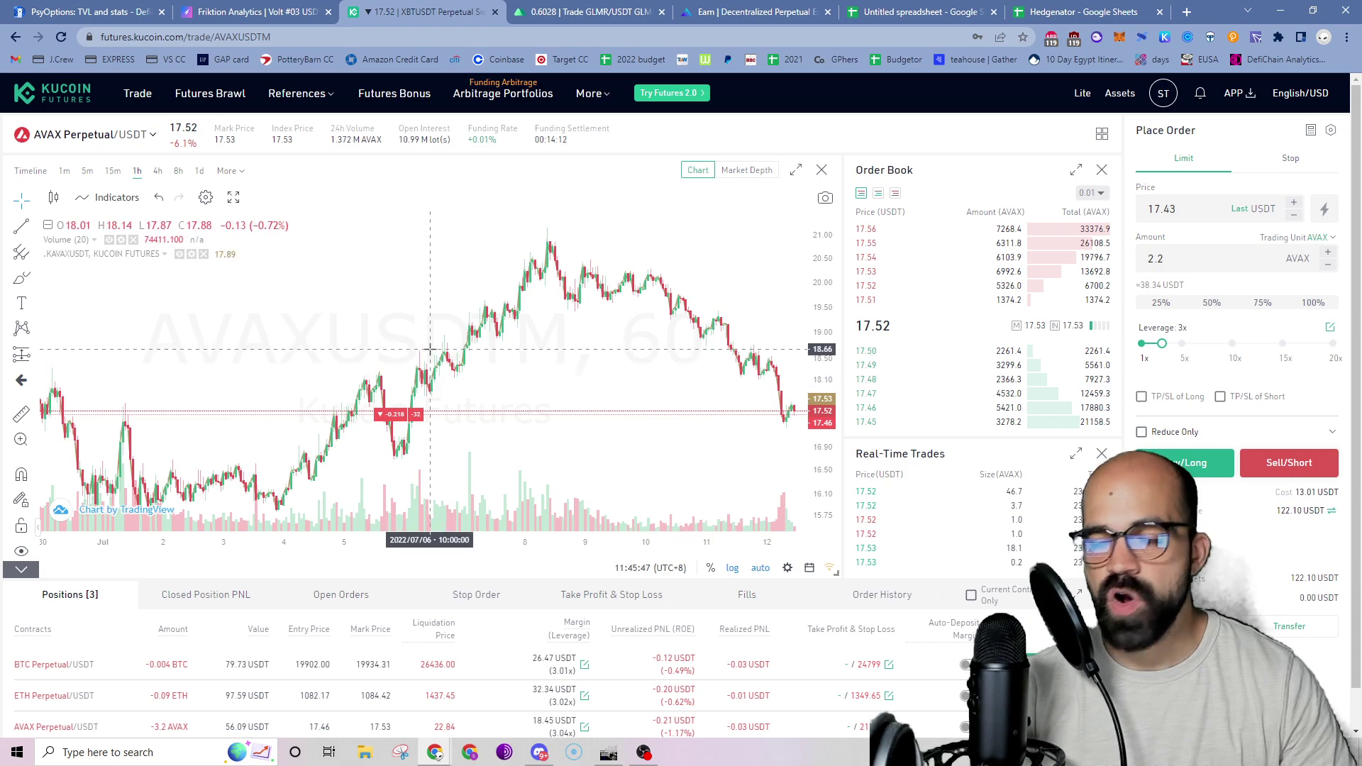
Return to the spreadsheet and check the capital-required formulas for WETH and WBTC
{"action": "left_click", "coordinate": [926, 7]}
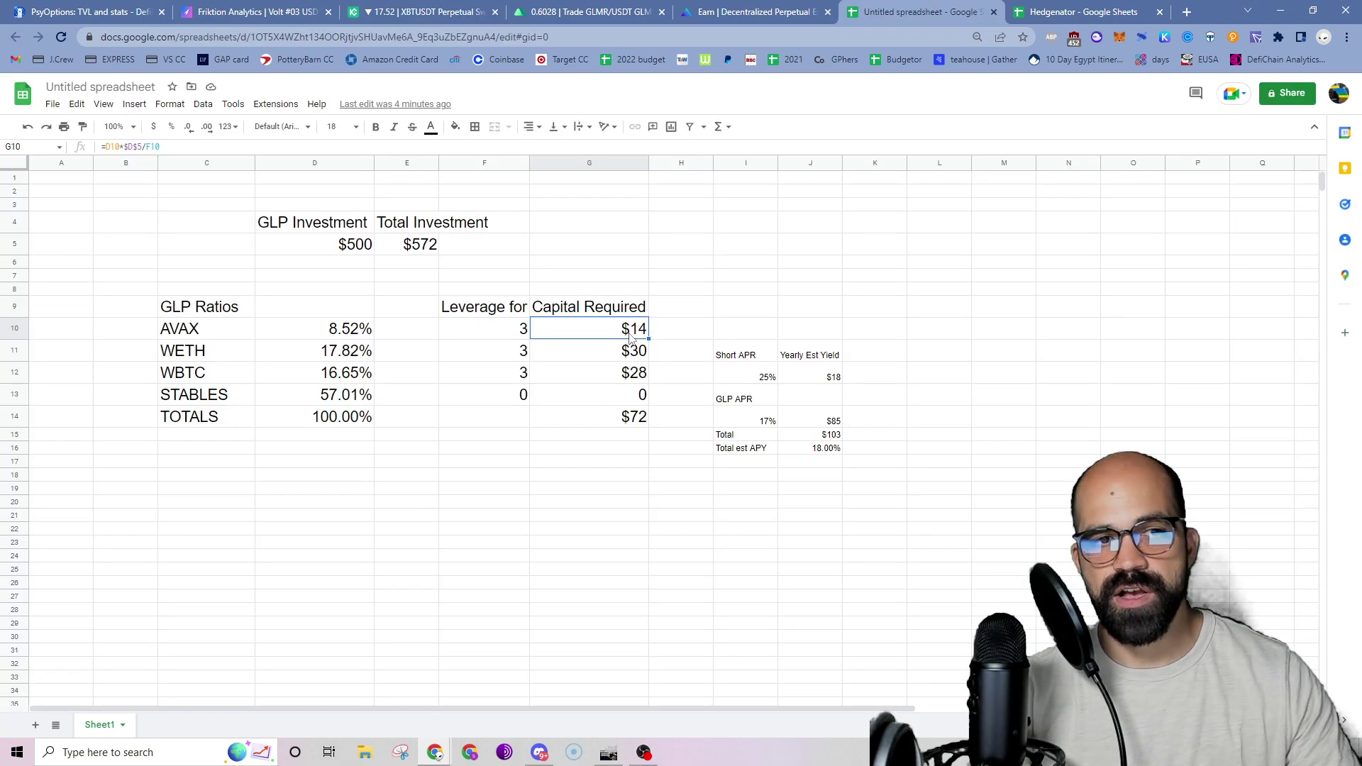
{"action": "left_click", "coordinate": [636, 359]}
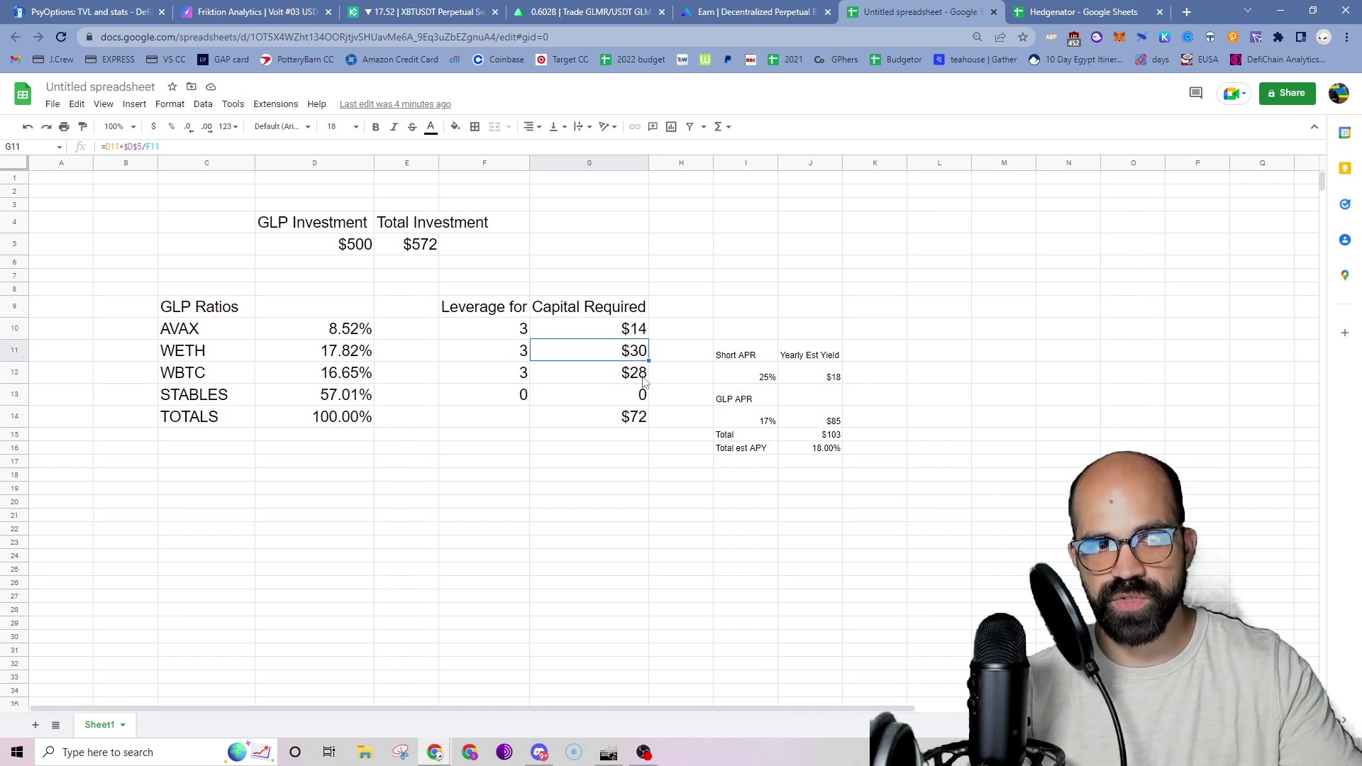
{"action": "left_click", "coordinate": [643, 381]}
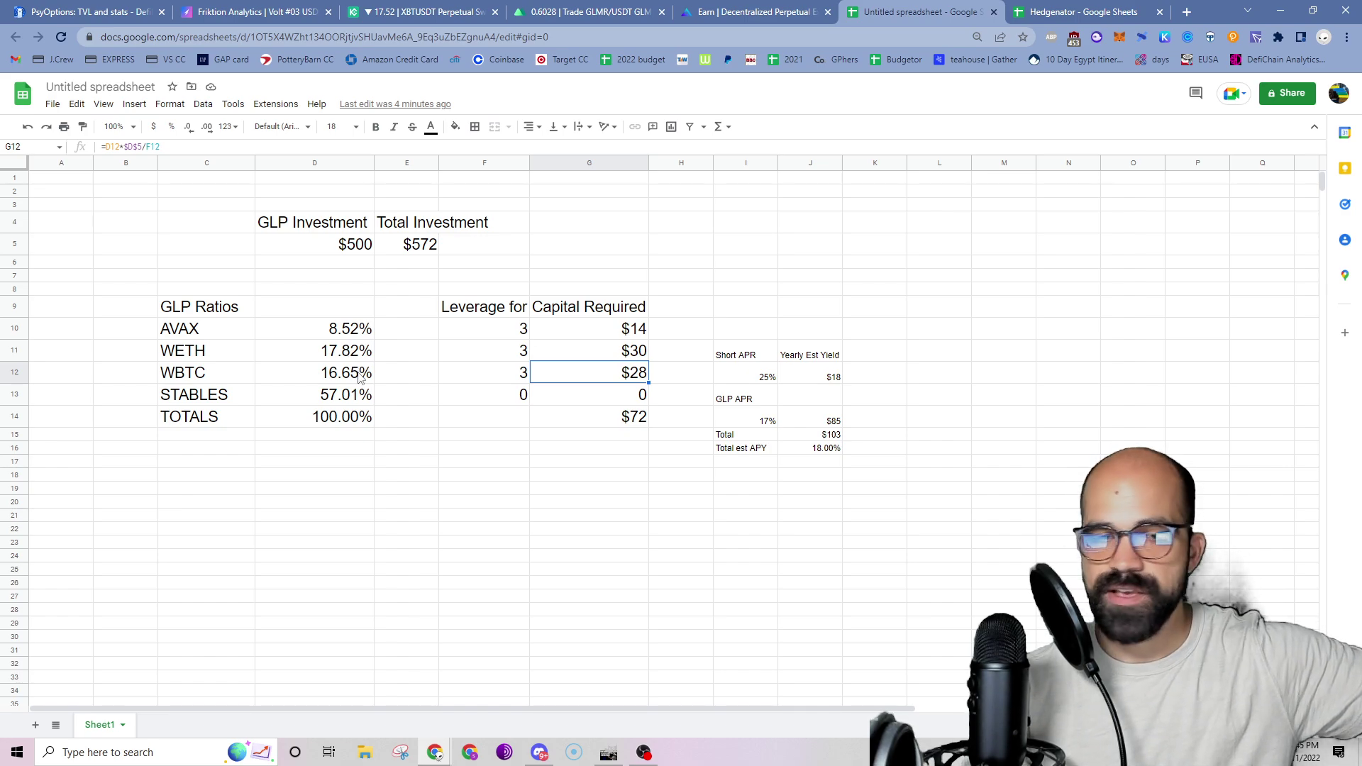
Try a leverage of 4 for AVAX in the spreadsheet and set it back to 3
{"action": "left_click", "coordinate": [506, 337]}
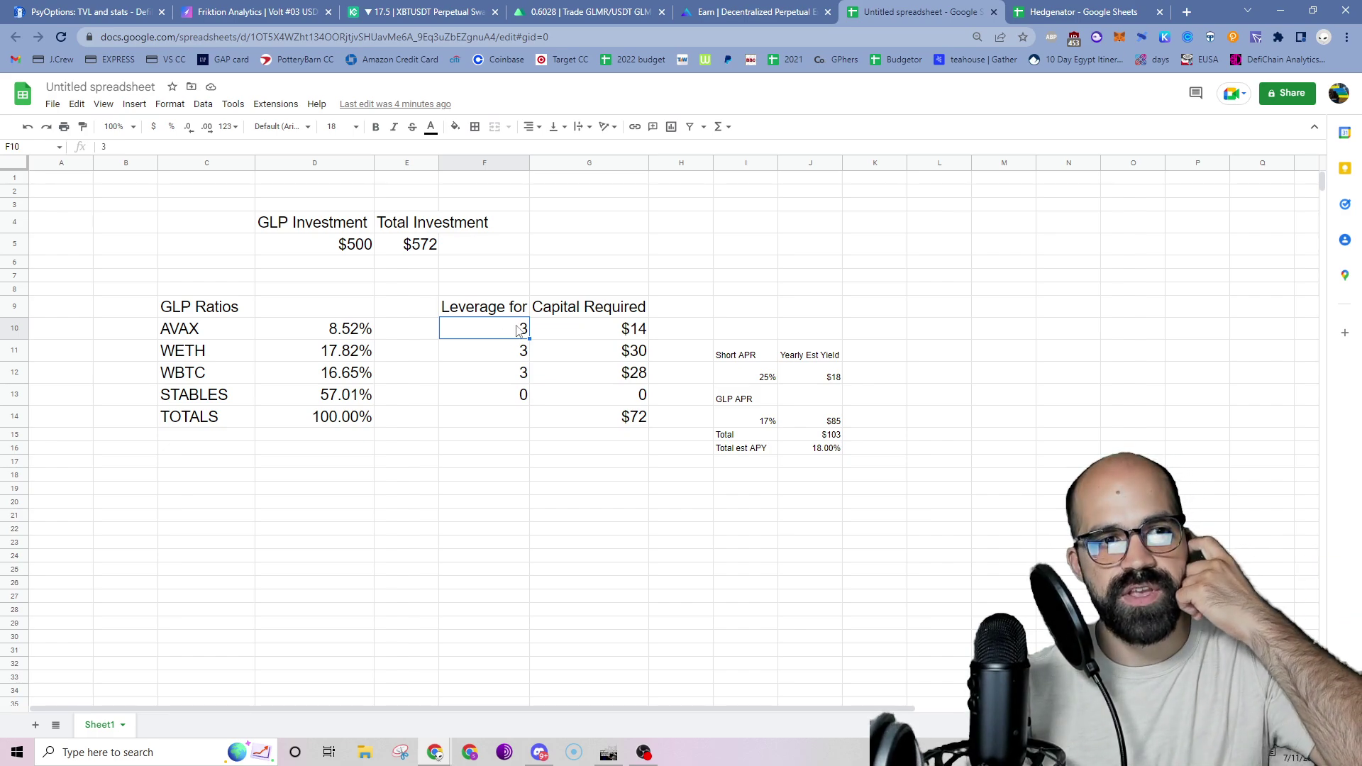
{"action": "type", "text": "4"}
{"action": "key", "text": "Return"}
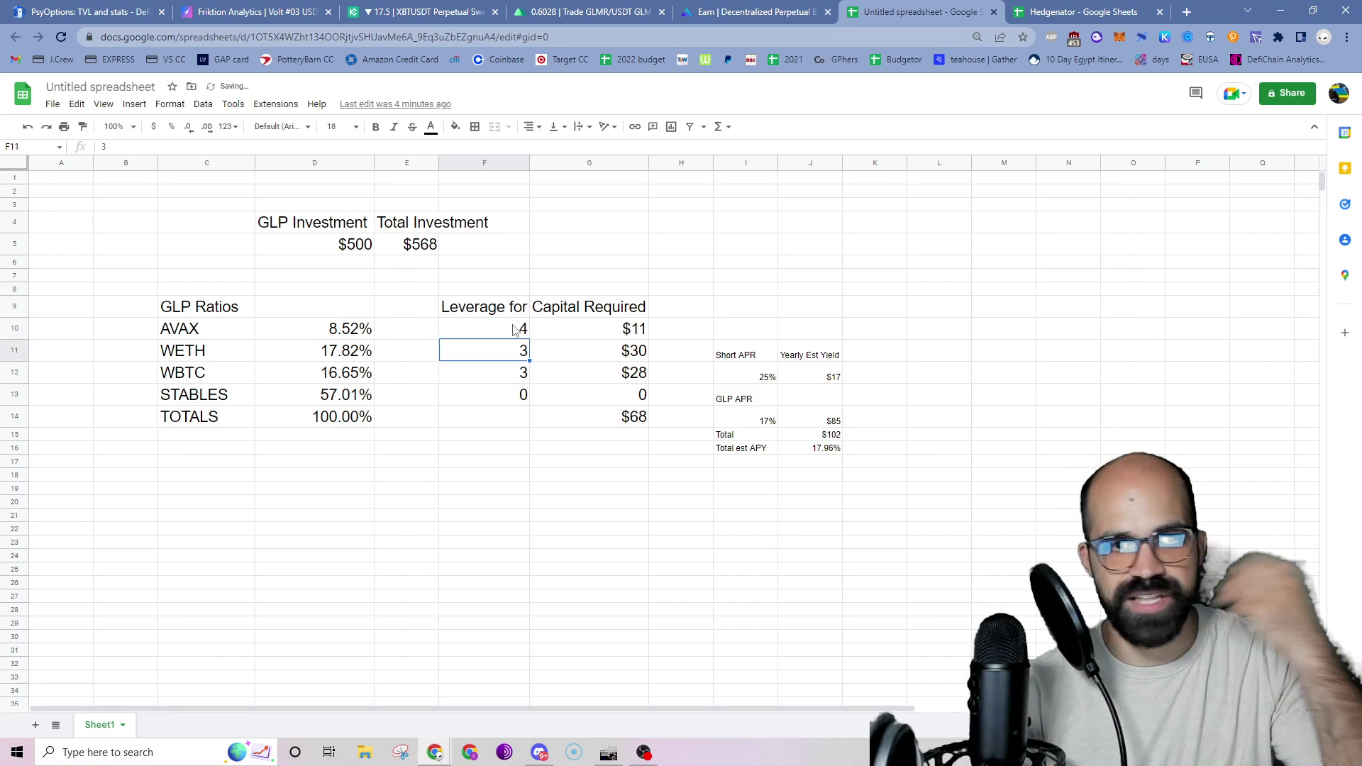
{"action": "left_click", "coordinate": [515, 330]}
{"action": "type", "text": "3"}
{"action": "key", "text": "Return"}
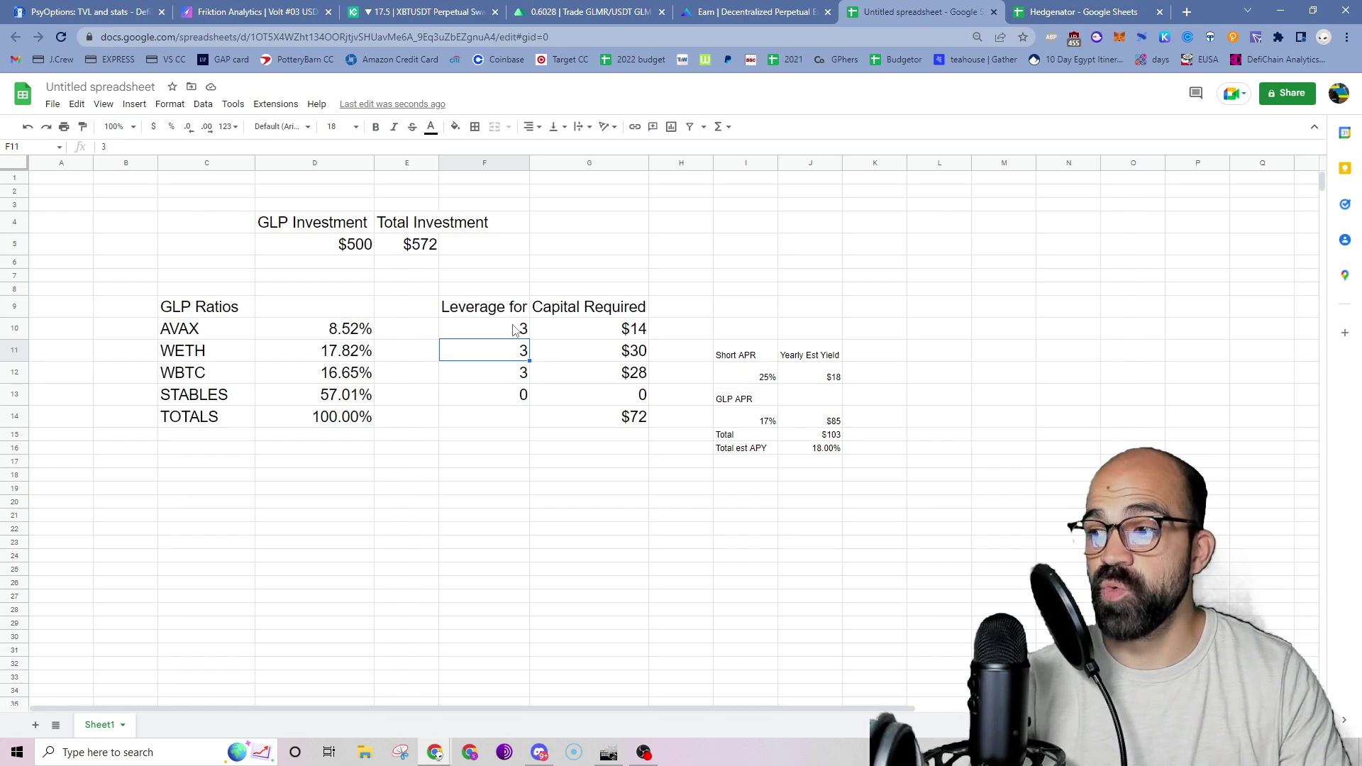
{"action": "left_click", "coordinate": [542, 472]}
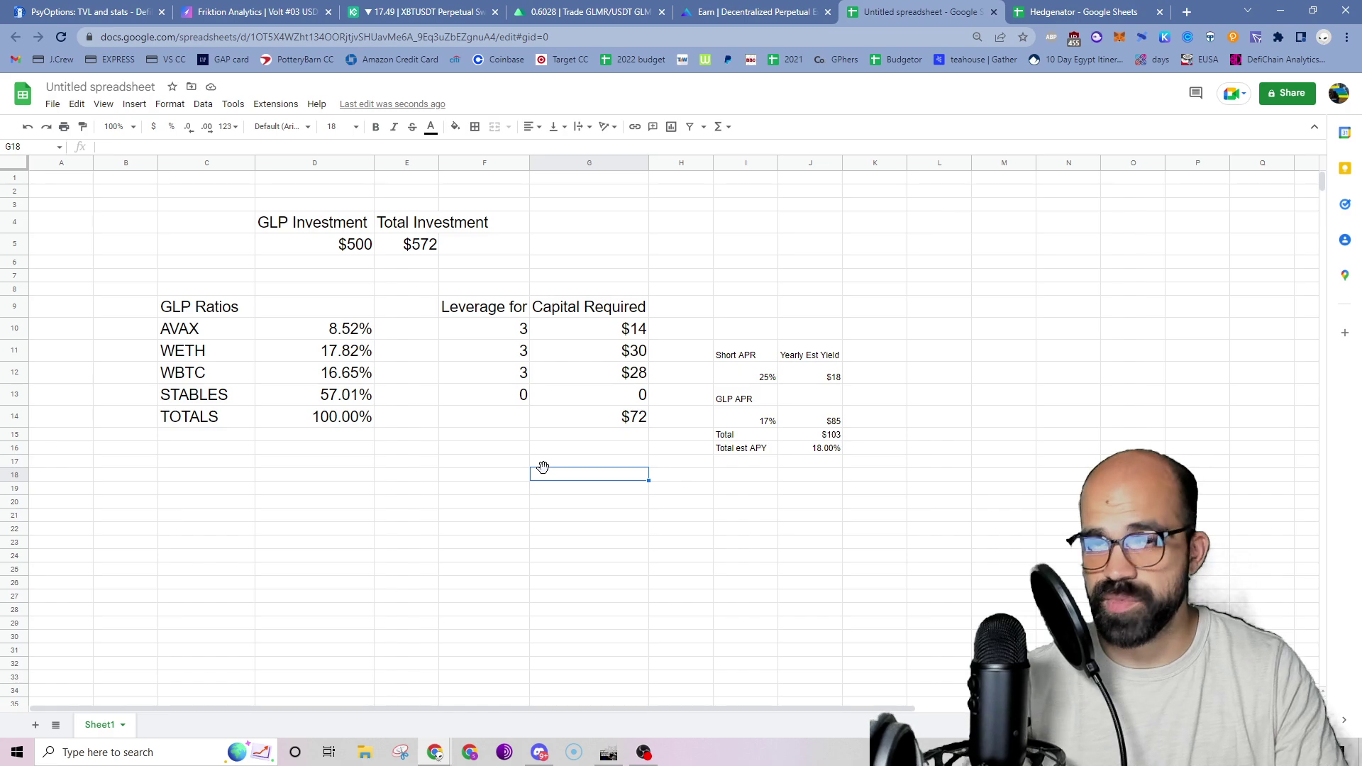
Switch to KuCoin Futures and set the AVAX perpetual limit order's price to the last traded price, 17.49 USDT
{"action": "left_click", "coordinate": [411, 11]}
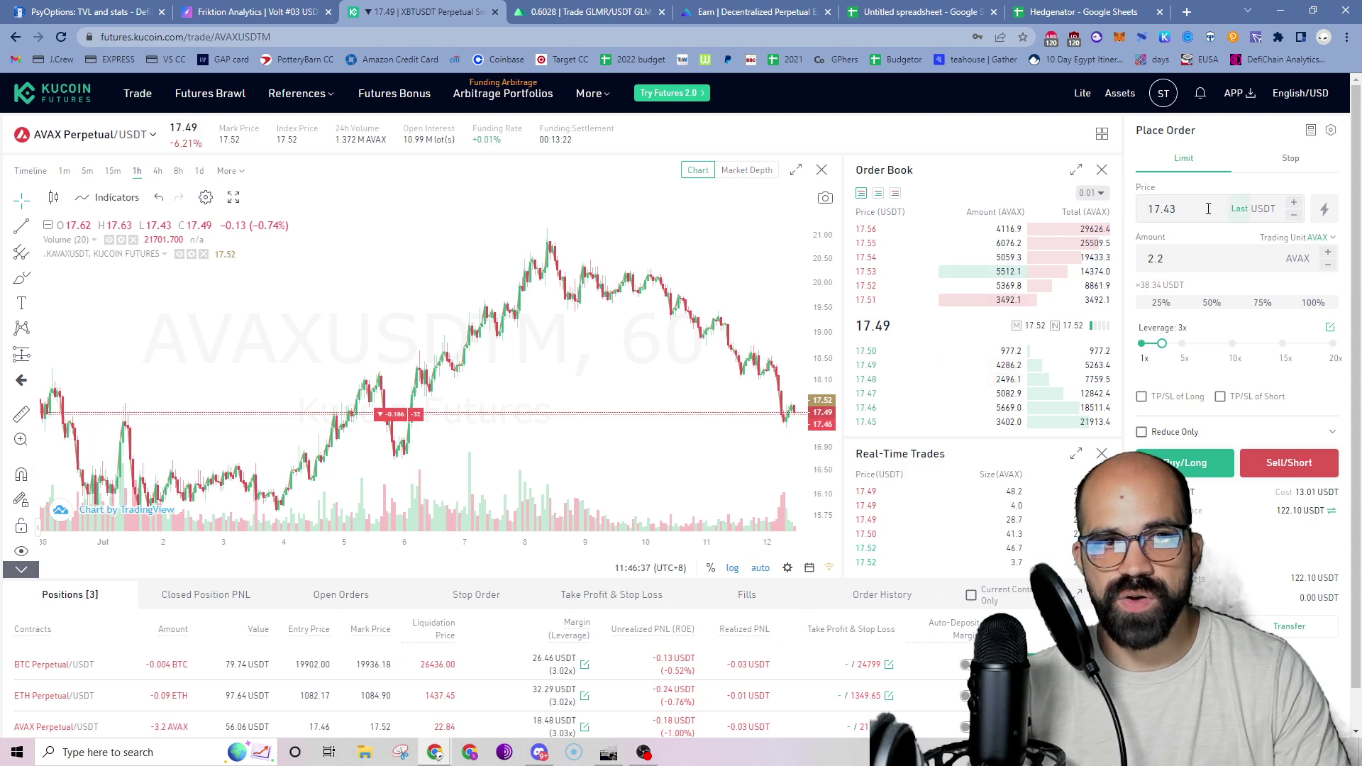
{"action": "left_click", "coordinate": [1239, 209]}
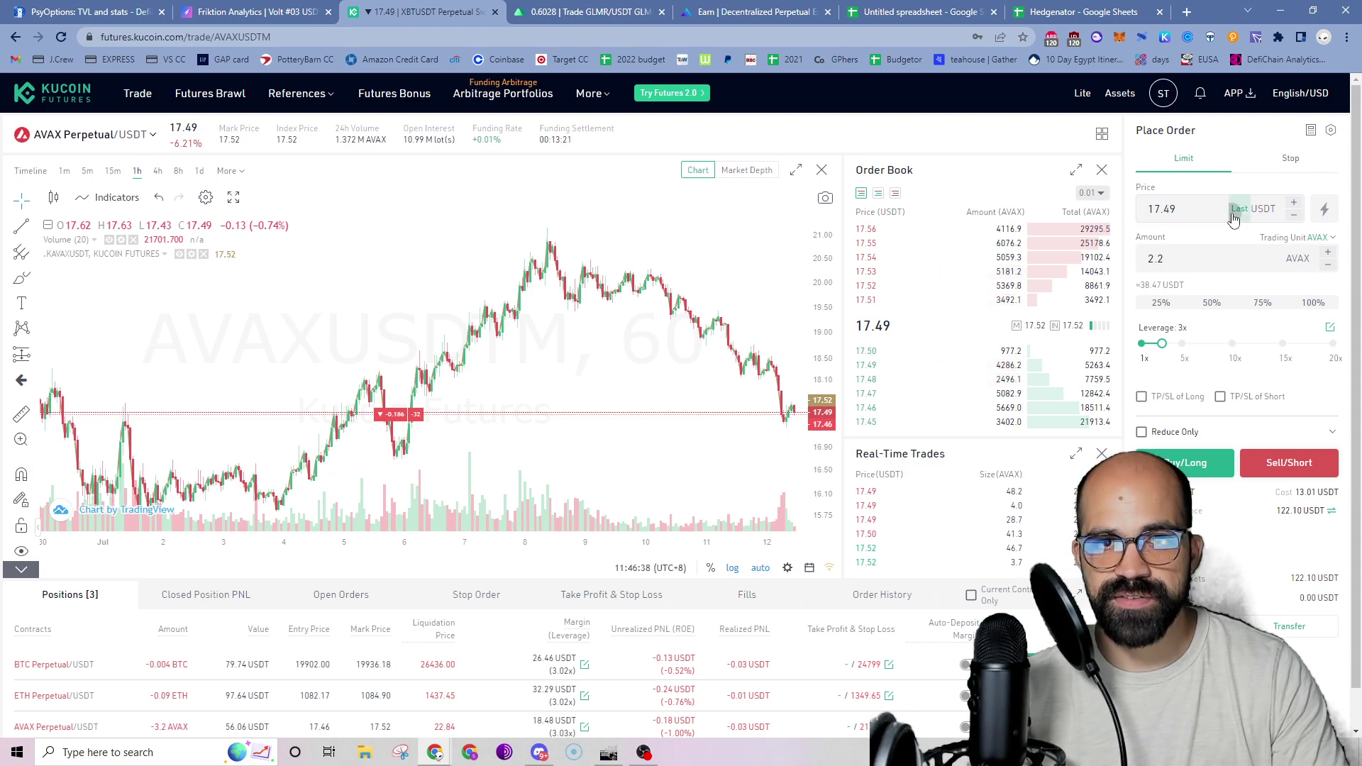
Check the AVAX order's USDT value and cost, and compare them with the AVAX capital-required formula in the GLP spreadsheet
{"action": "left_click", "coordinate": [1185, 260]}
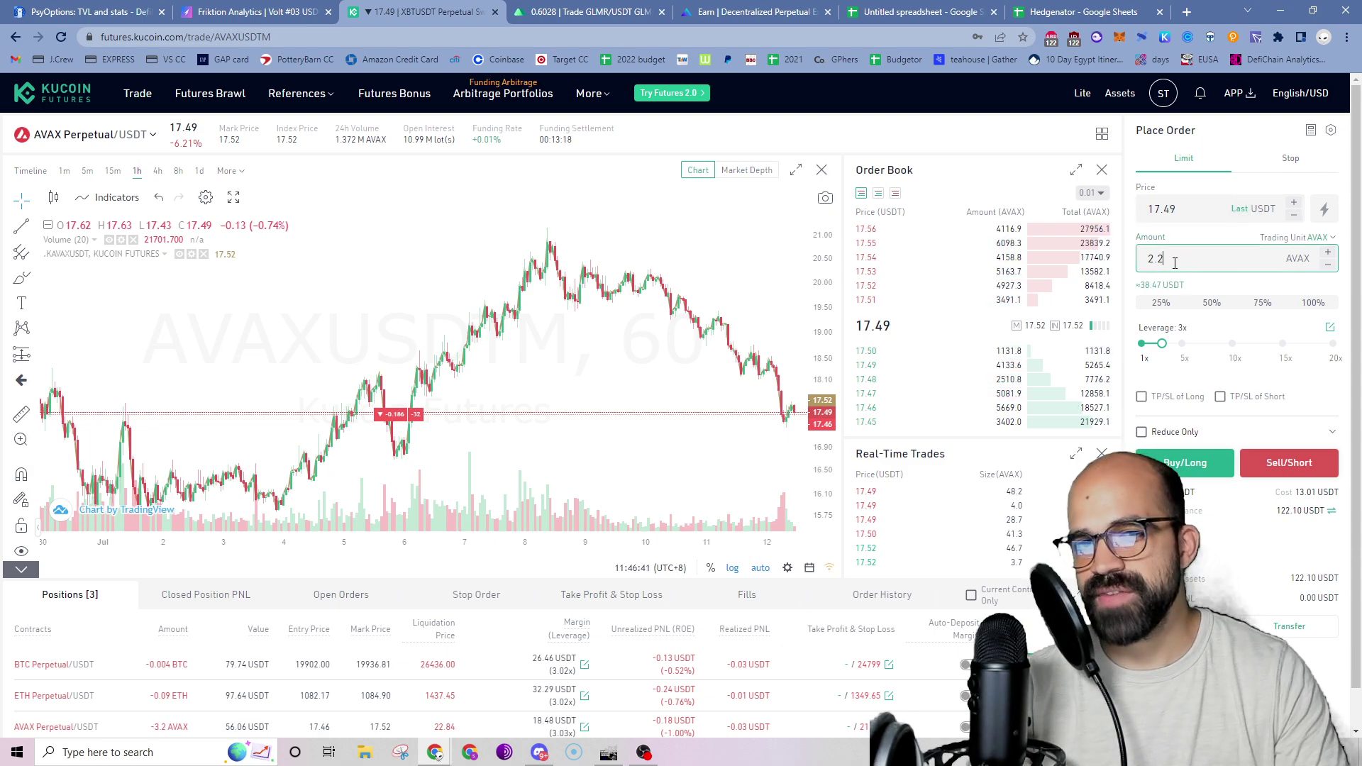
{"action": "left_click_drag", "start_coordinate": [1185, 285], "coordinate": [1138, 285]}
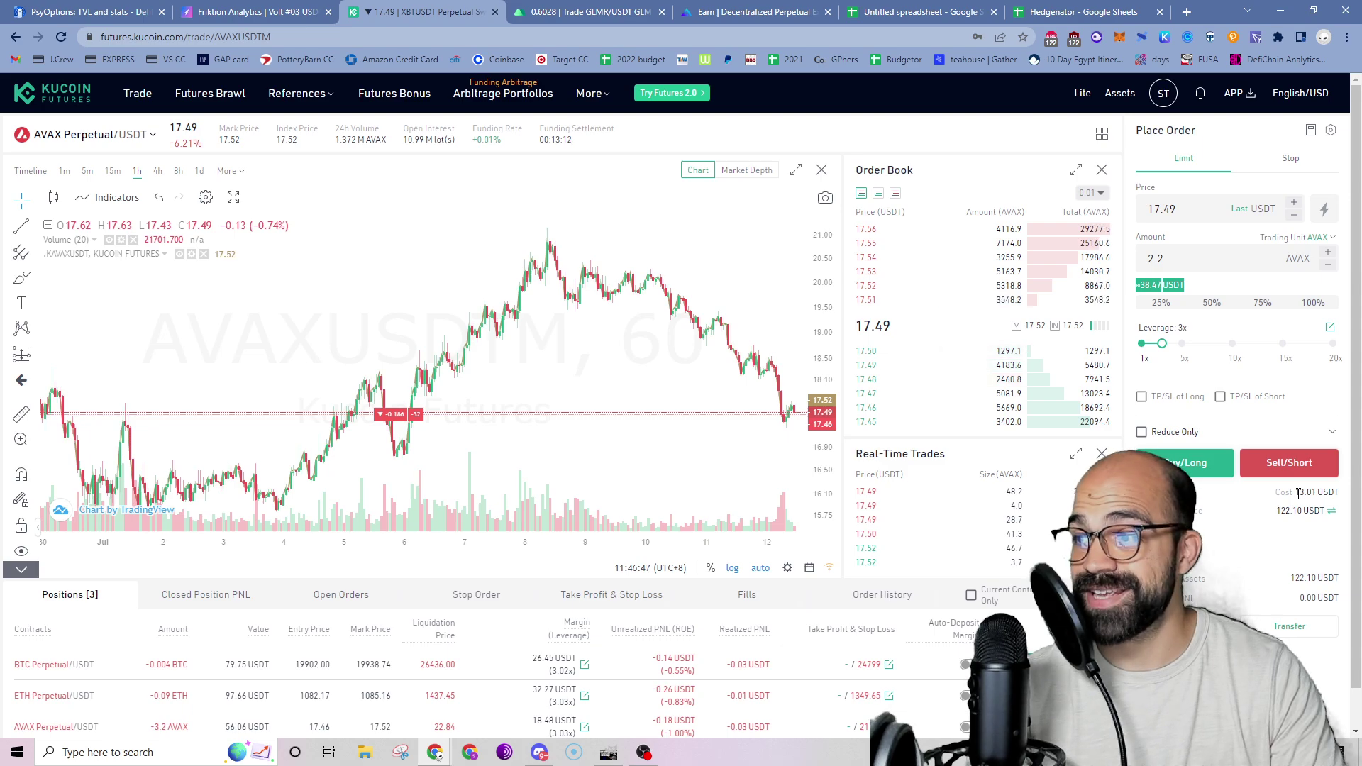
{"action": "left_click_drag", "start_coordinate": [1296, 492], "coordinate": [1337, 492]}
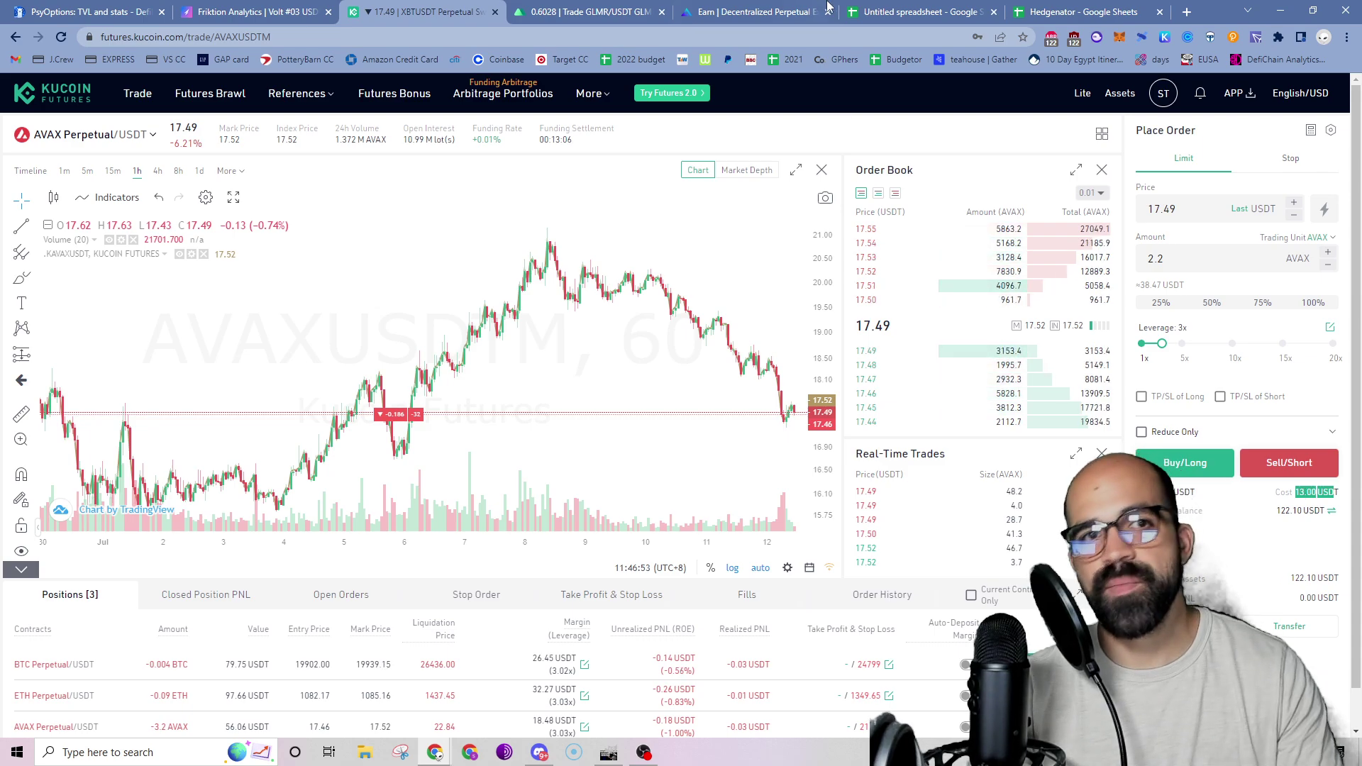
{"action": "left_click", "coordinate": [1083, 11]}
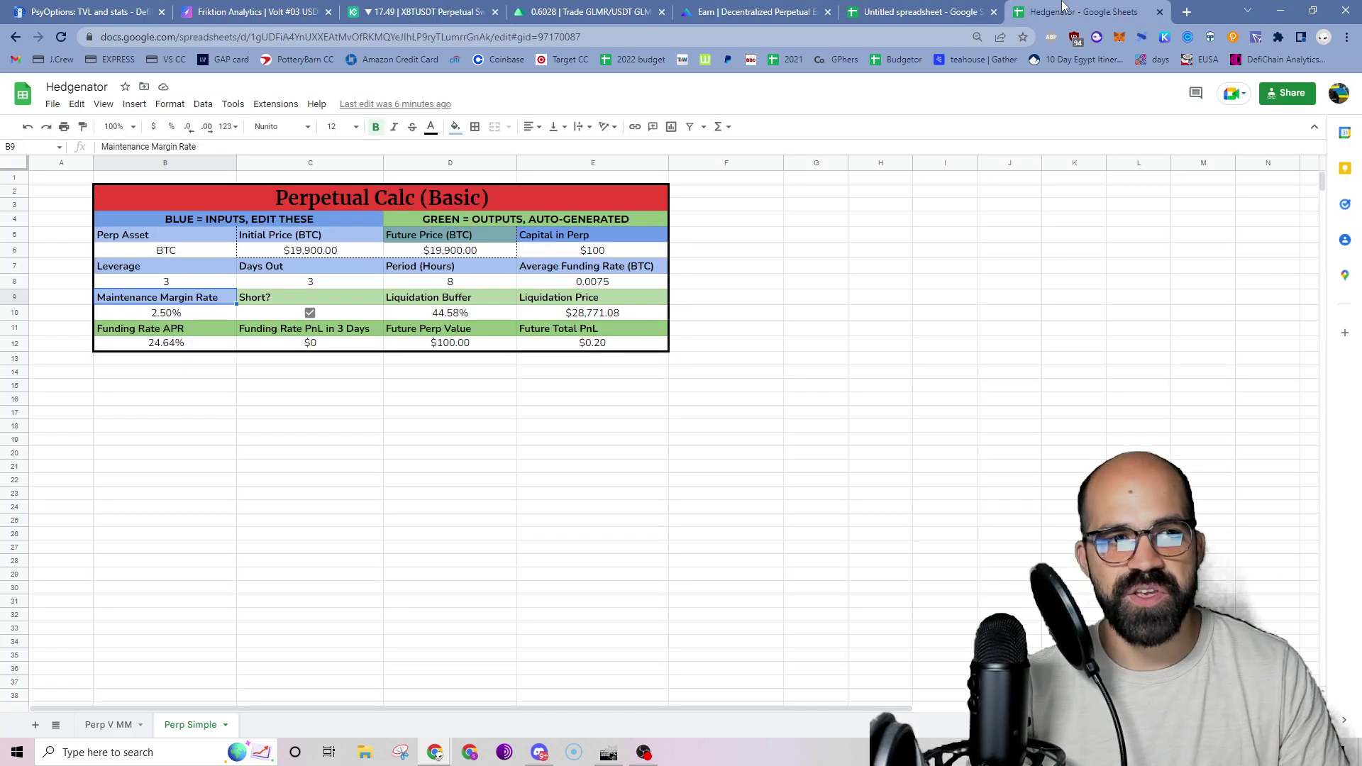
{"action": "left_click", "coordinate": [929, 11]}
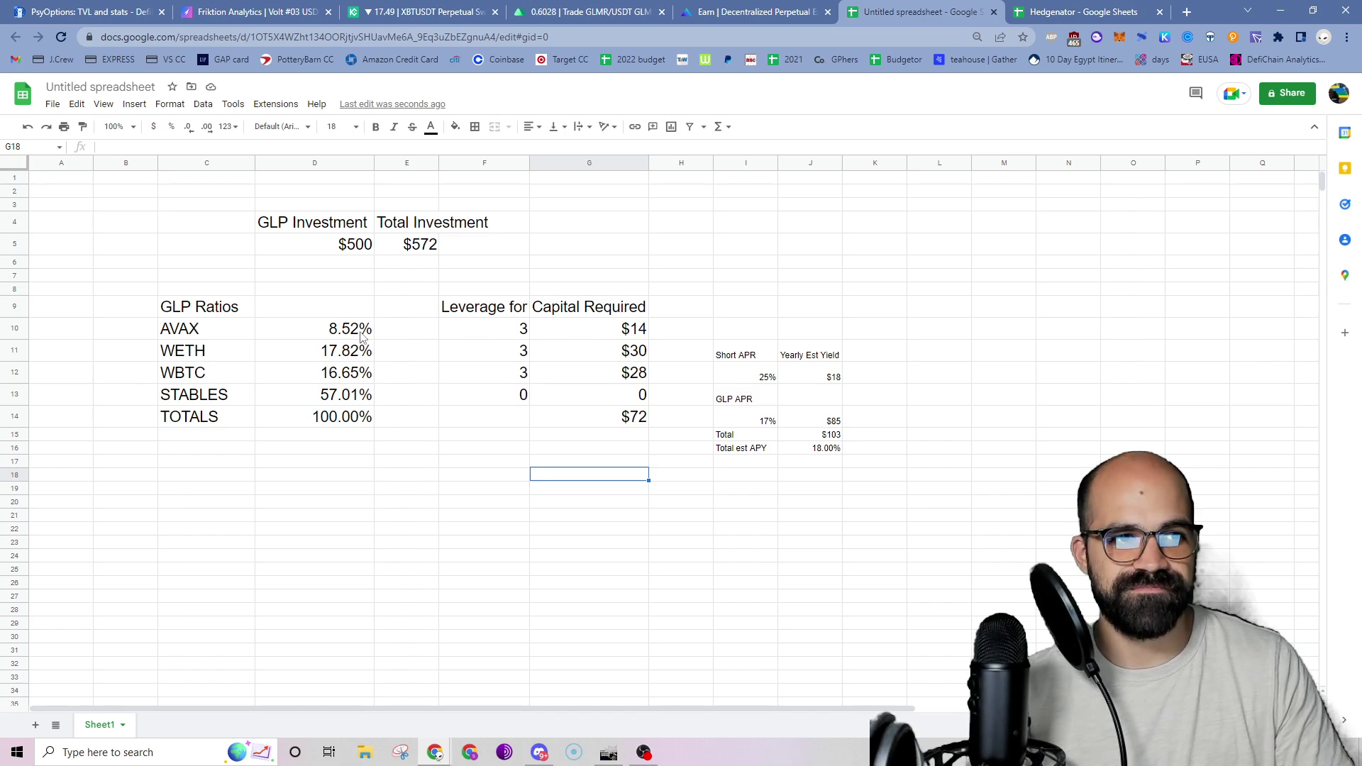
{"action": "left_click", "coordinate": [588, 330]}
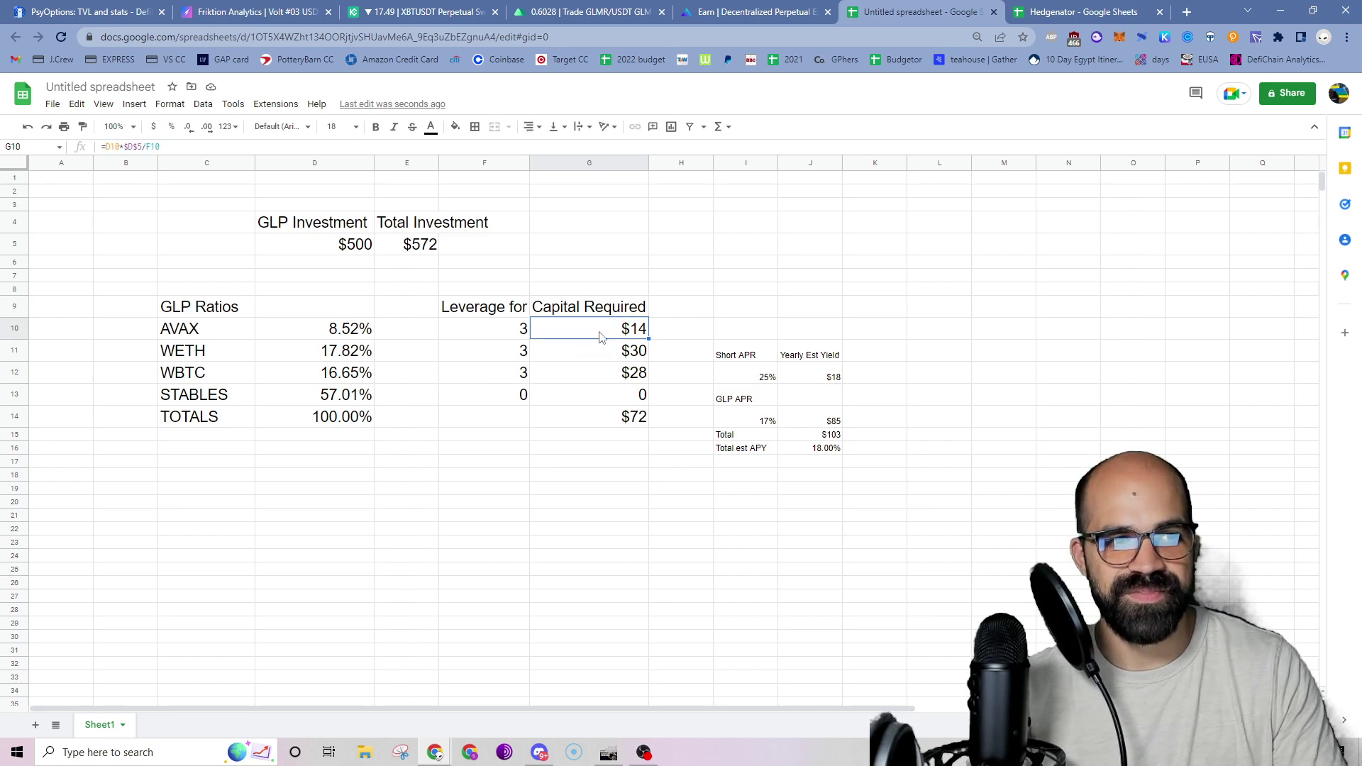
Calculate the leveraged AVAX position size in cell H10 with the formula =G10*F10
{"action": "left_click", "coordinate": [671, 333]}
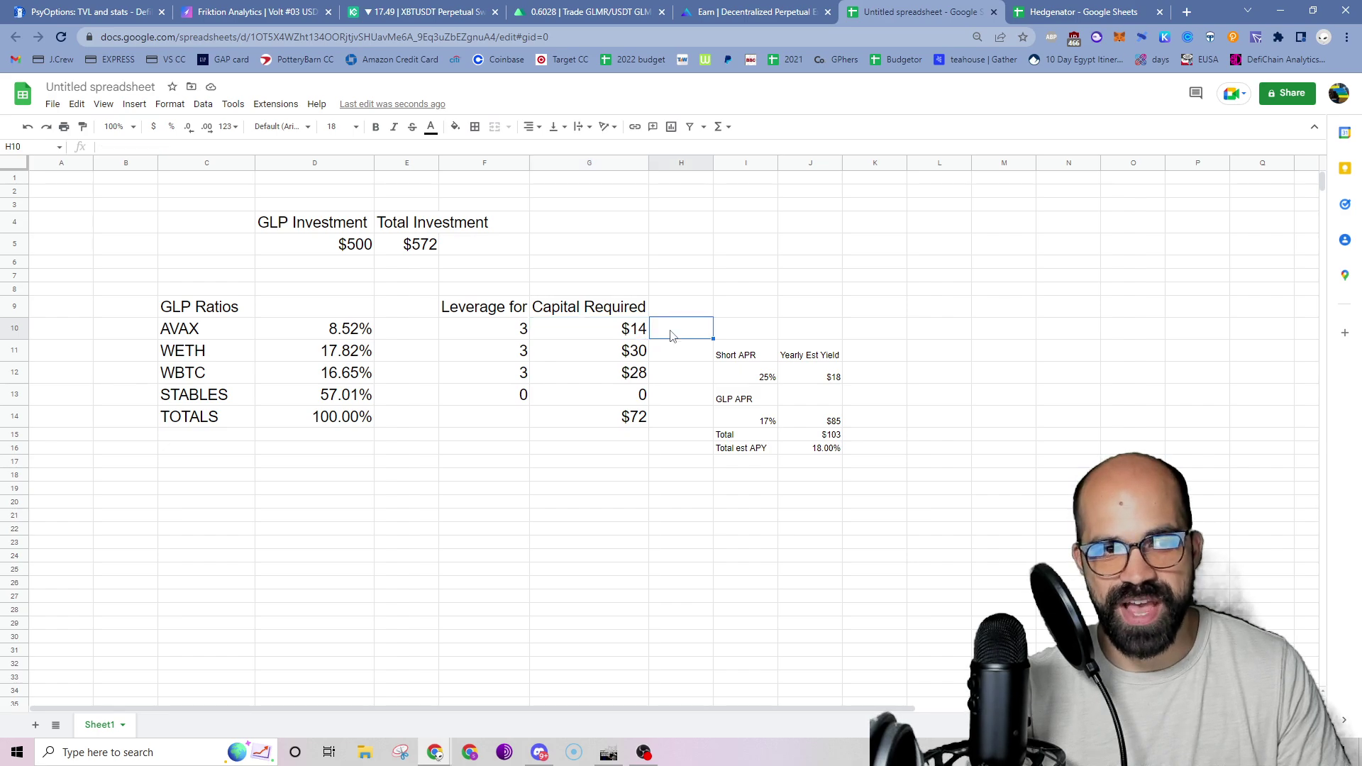
{"action": "type", "text": "="}
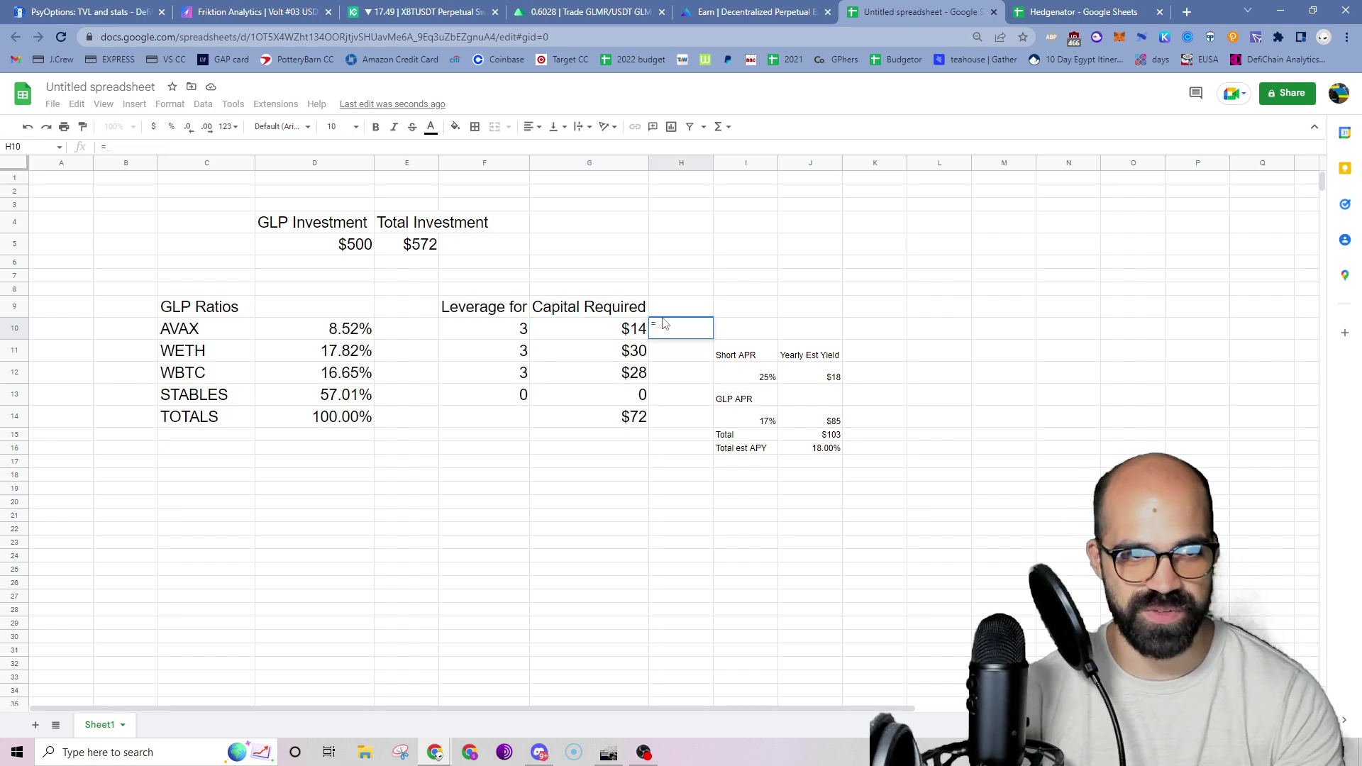
{"action": "left_click", "coordinate": [565, 326]}
{"action": "type", "text": "*"}
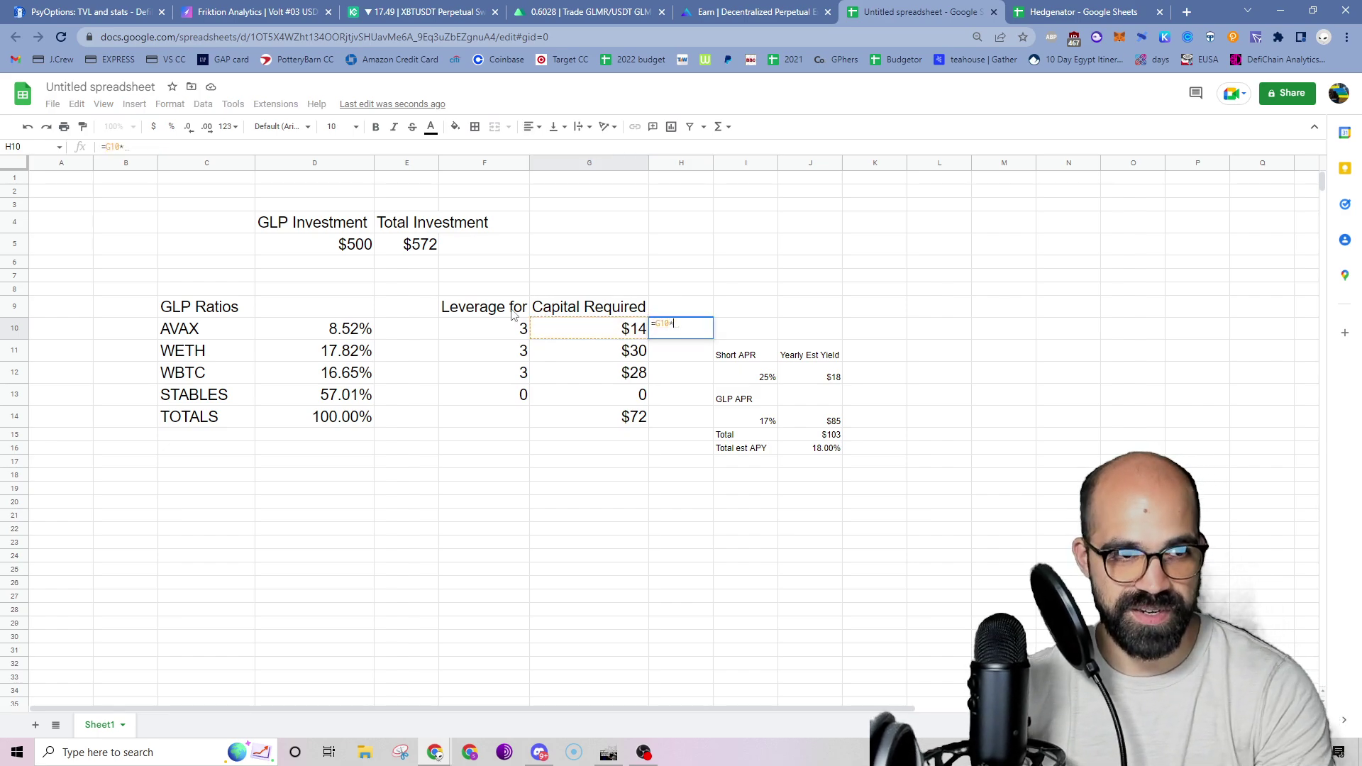
{"action": "left_click", "coordinate": [509, 332]}
{"action": "key", "text": "Return"}
{"action": "left_click", "coordinate": [722, 331]}
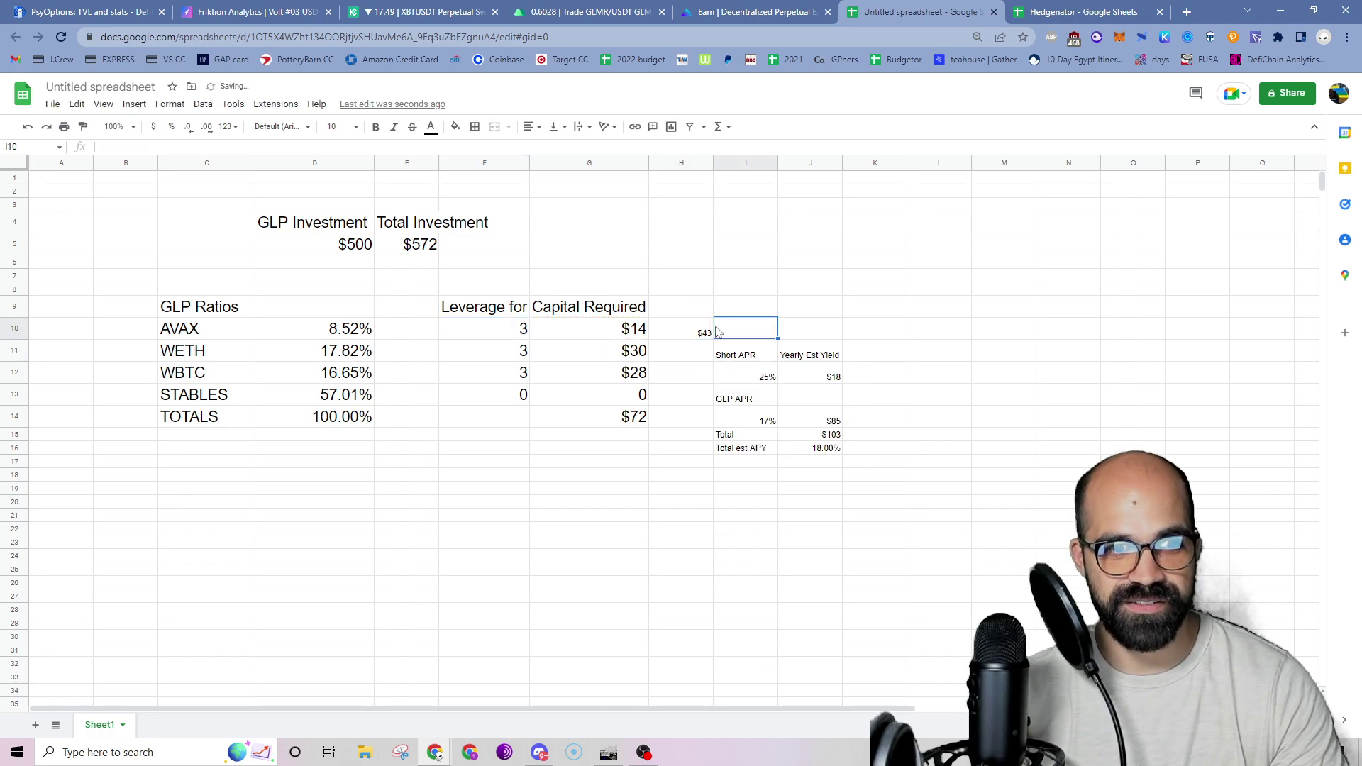
Fill the position-size formula from H10 down to H12 for WETH and WBTC
{"action": "left_click", "coordinate": [701, 335]}
{"action": "left_click_drag", "start_coordinate": [713, 339], "coordinate": [709, 377]}
{"action": "left_click", "coordinate": [761, 328]}
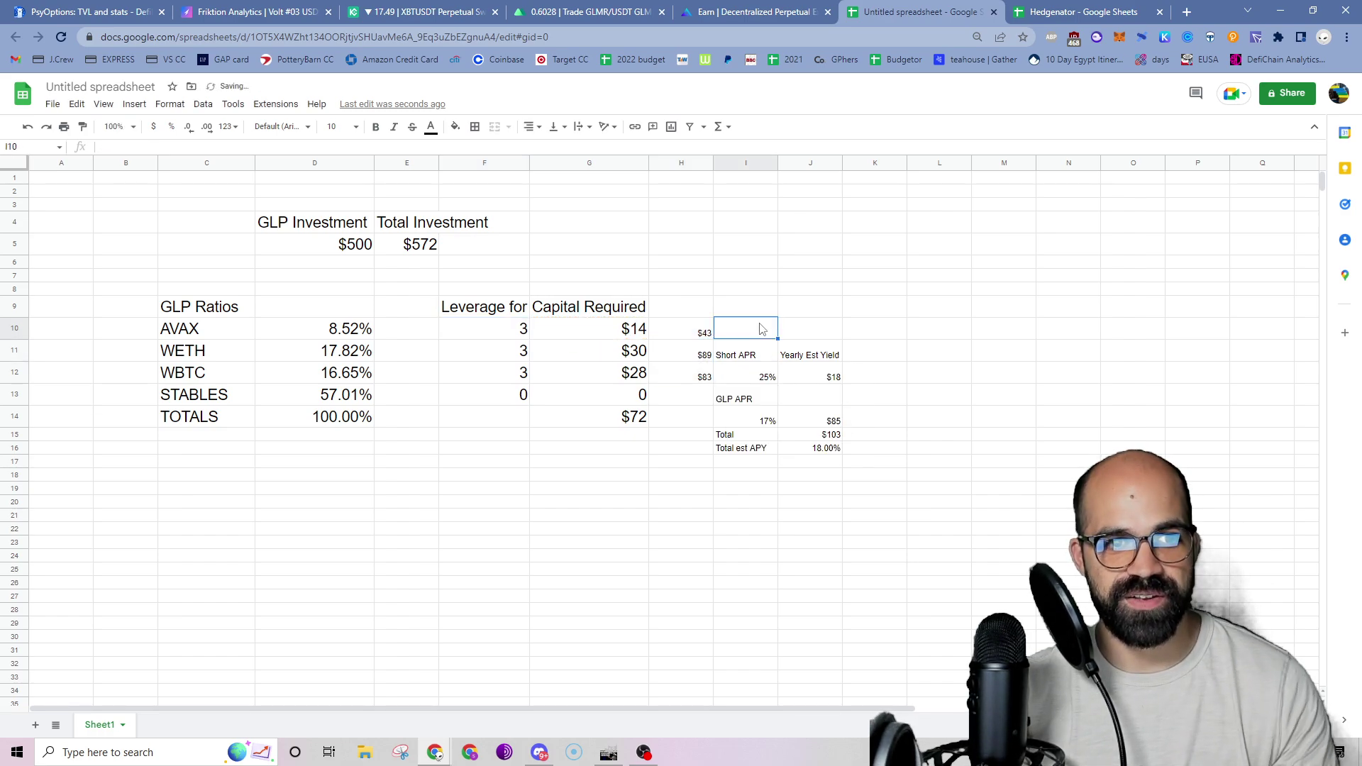
{"action": "left_click", "coordinate": [679, 337]}
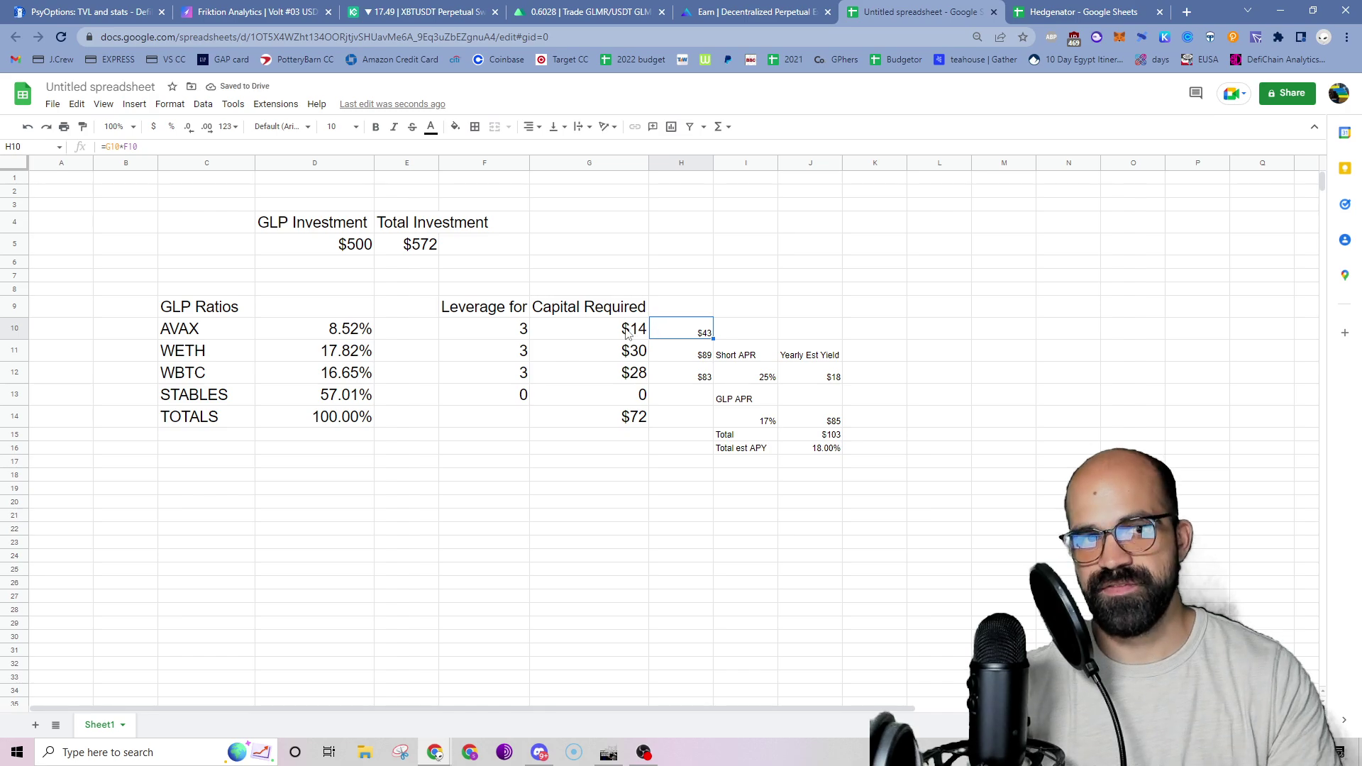
Switch to KuCoin Futures and set the AVAX perpetual order's amount to 2.5 AVAX
{"action": "left_click", "coordinate": [1077, 9]}
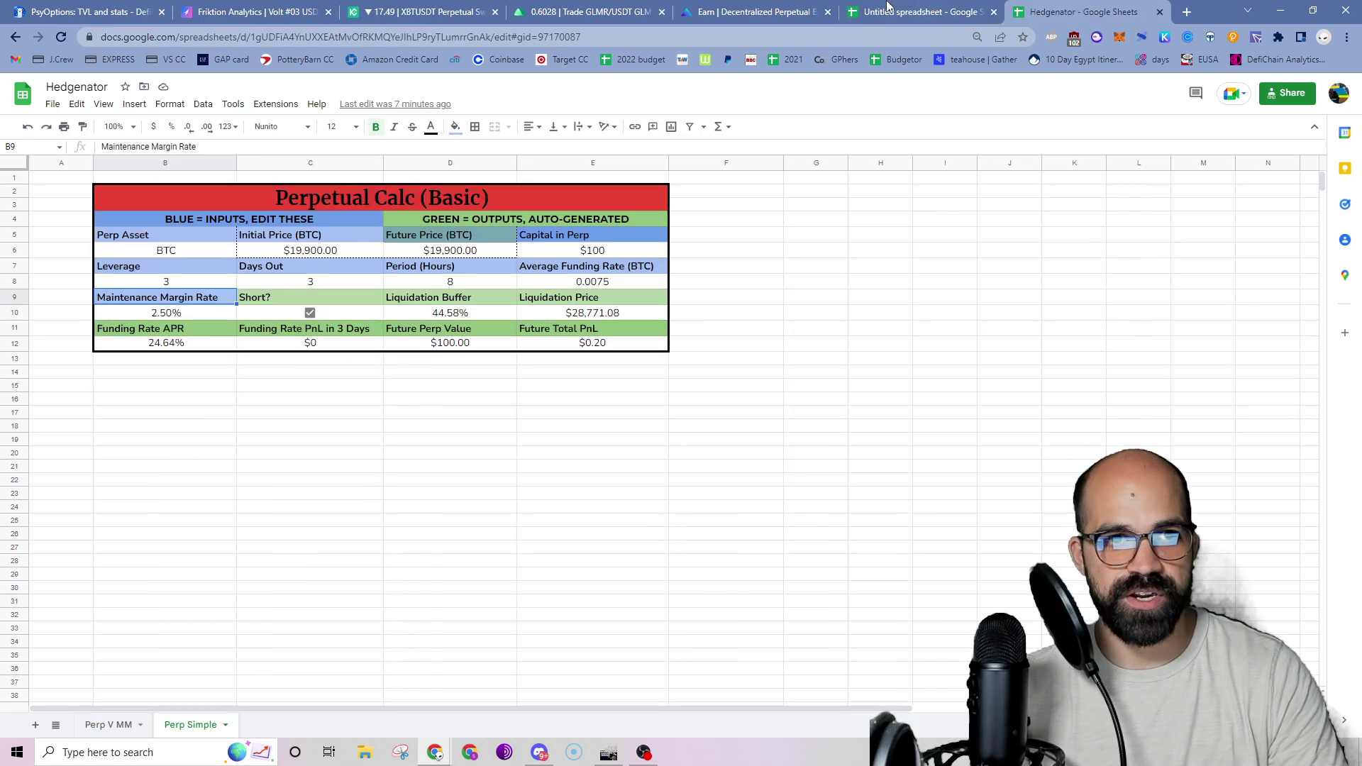
{"action": "left_click", "coordinate": [425, 12]}
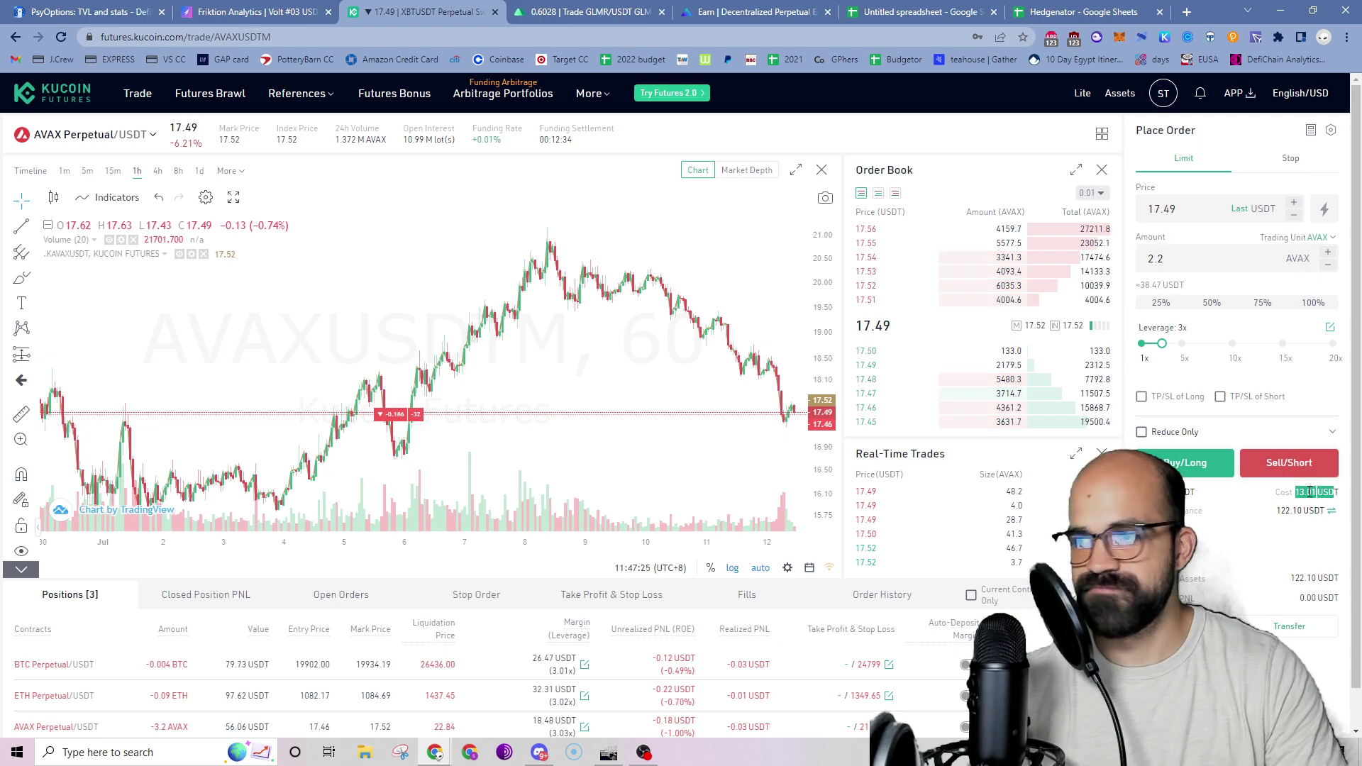
{"action": "left_click", "coordinate": [1183, 259]}
{"action": "key", "text": "shift+Left"}
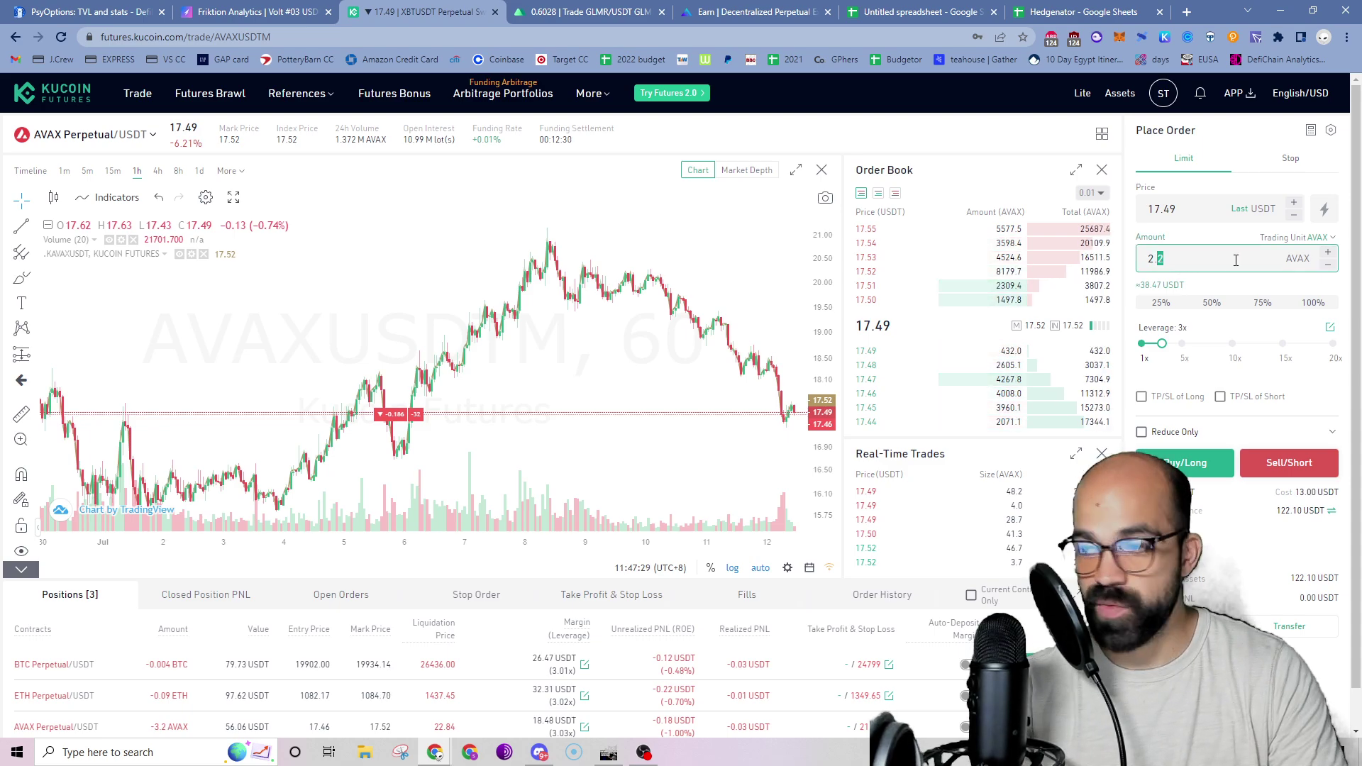
{"action": "type", "text": "5"}
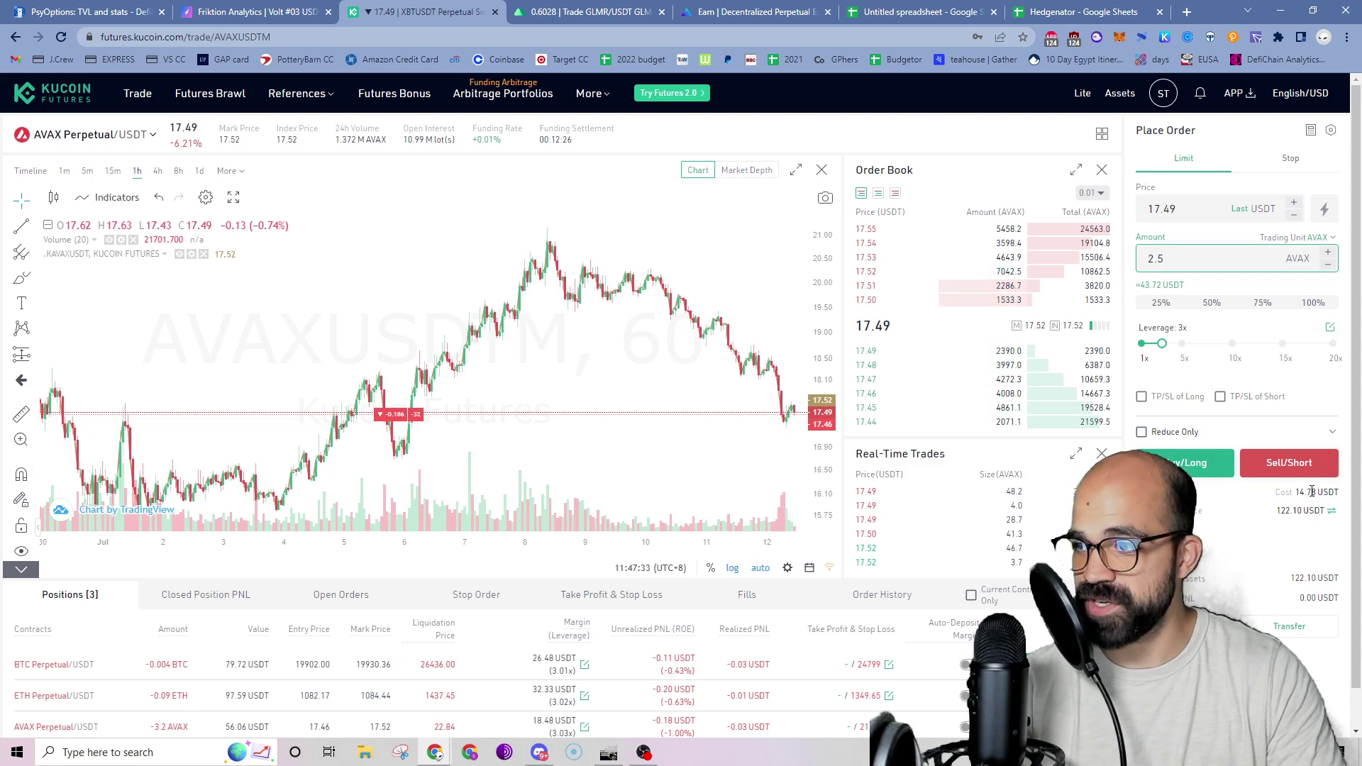
Return to the GLP spreadsheet to compare the AVAX capital required with the order's cost, and view the Hedgenator perpetual calculator
{"action": "left_click", "coordinate": [1042, 6]}
{"action": "left_click", "coordinate": [966, 8]}
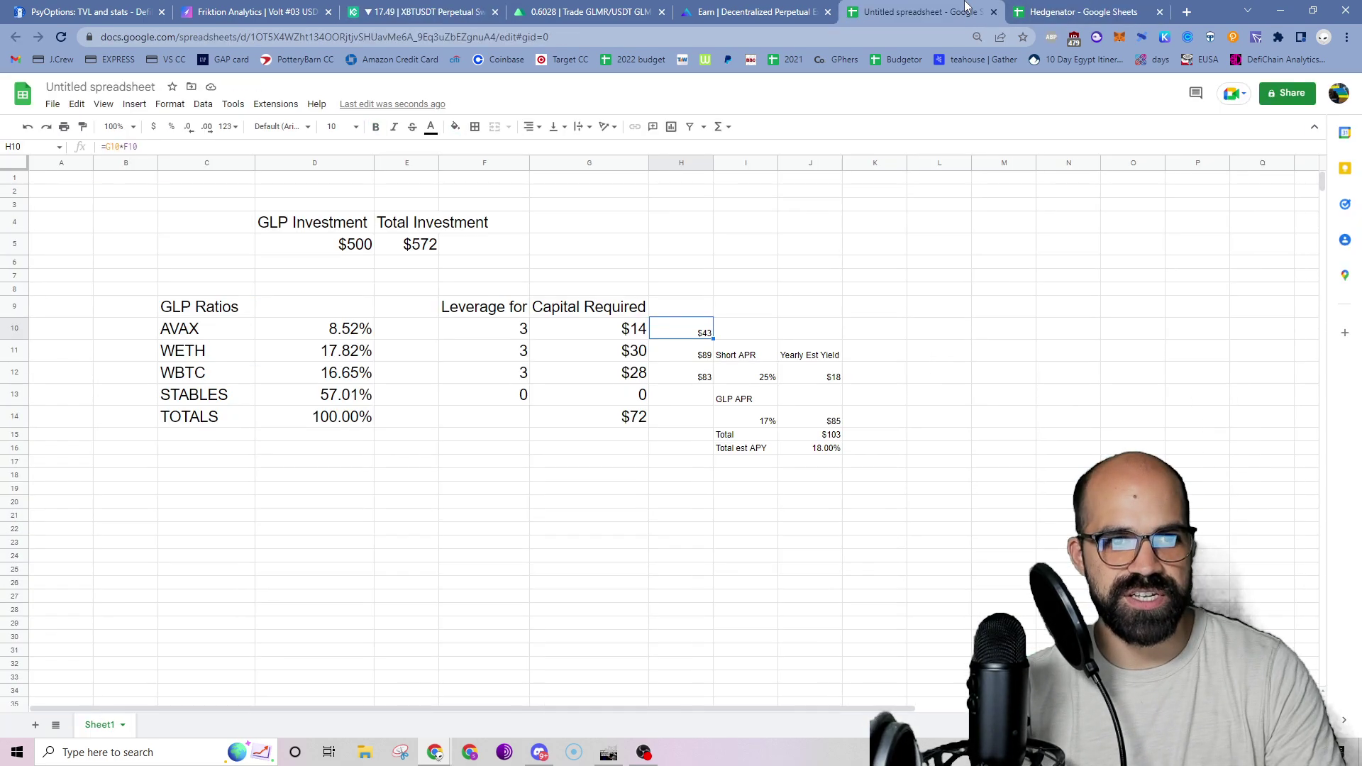
{"action": "left_click", "coordinate": [612, 333]}
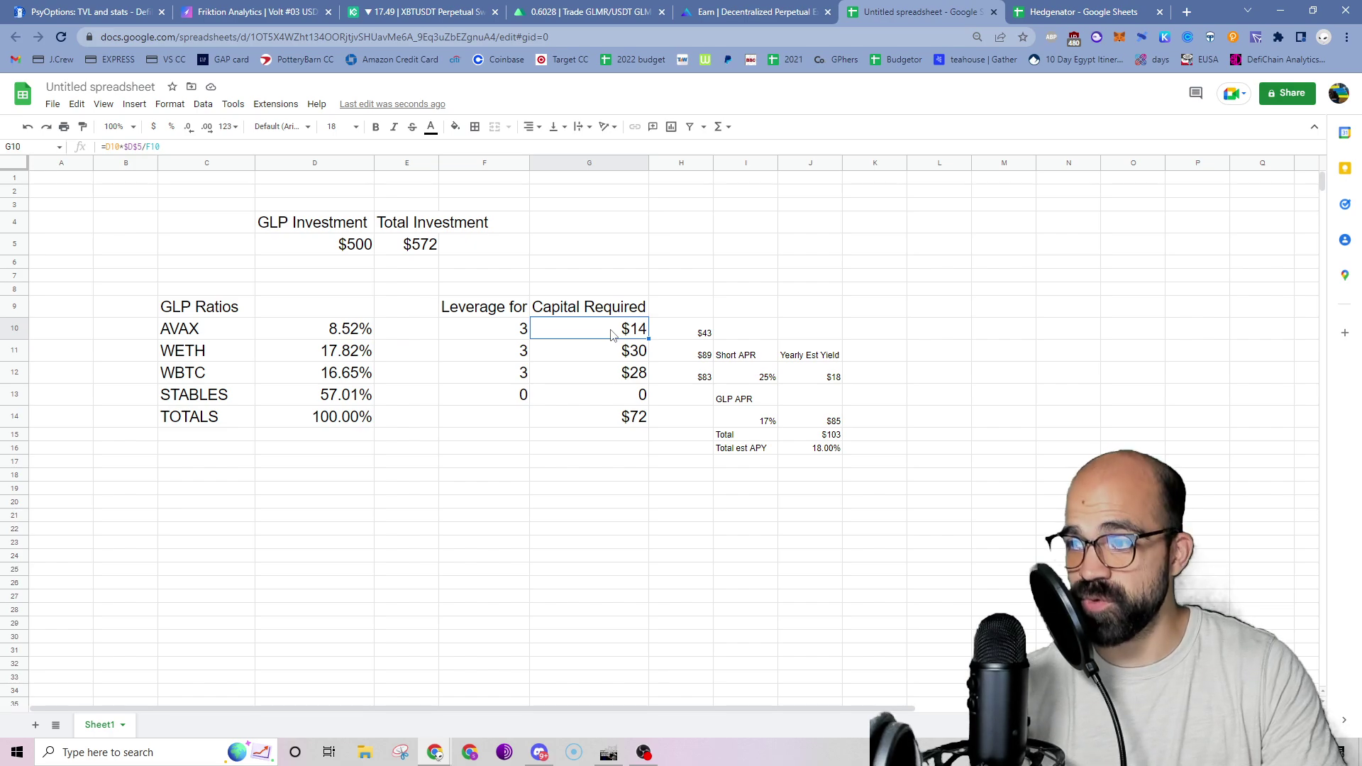
{"action": "left_click", "coordinate": [1071, 5]}
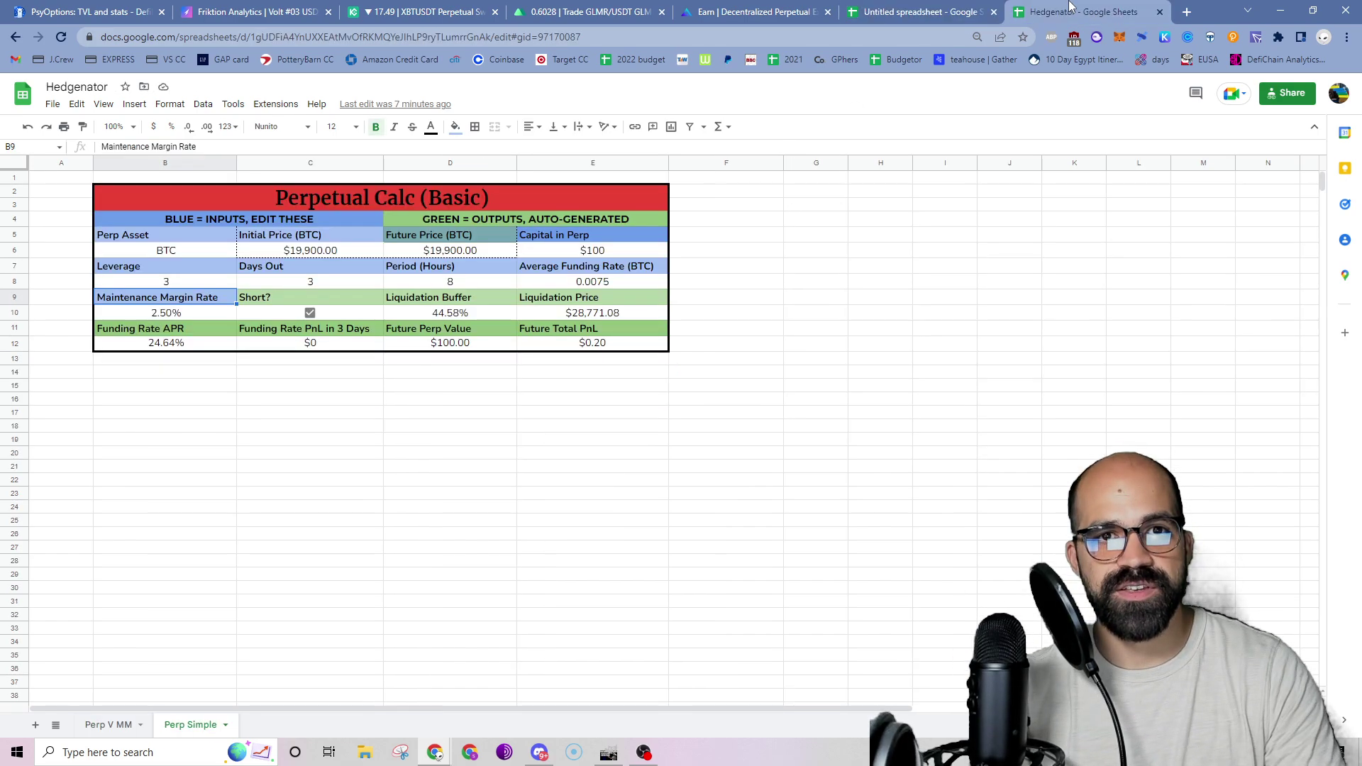
Switch to KuCoin Futures, view the BTC position's take profit and stop loss settings, and close them without changes
{"action": "left_click", "coordinate": [426, 11]}
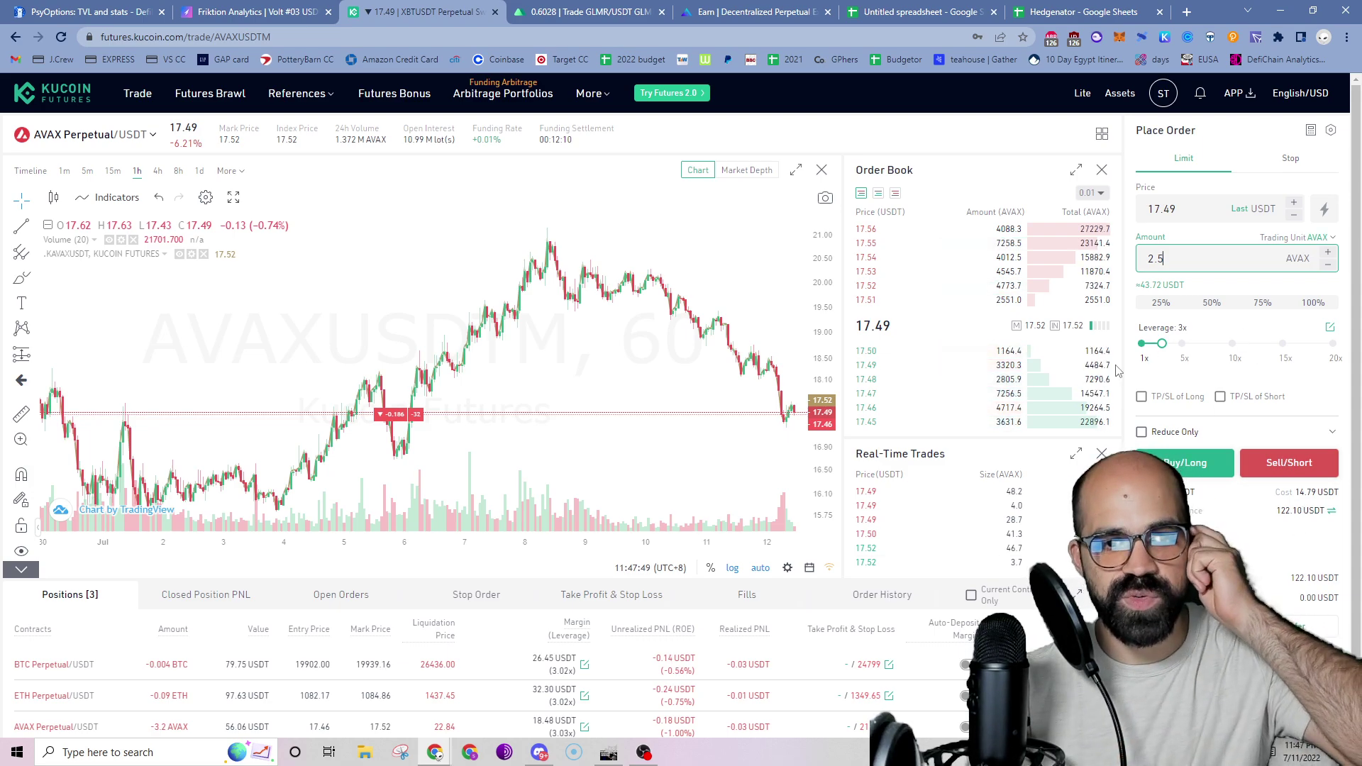
{"action": "scroll", "coordinate": [900, 638], "scroll_direction": "down", "scroll_amount": 1}
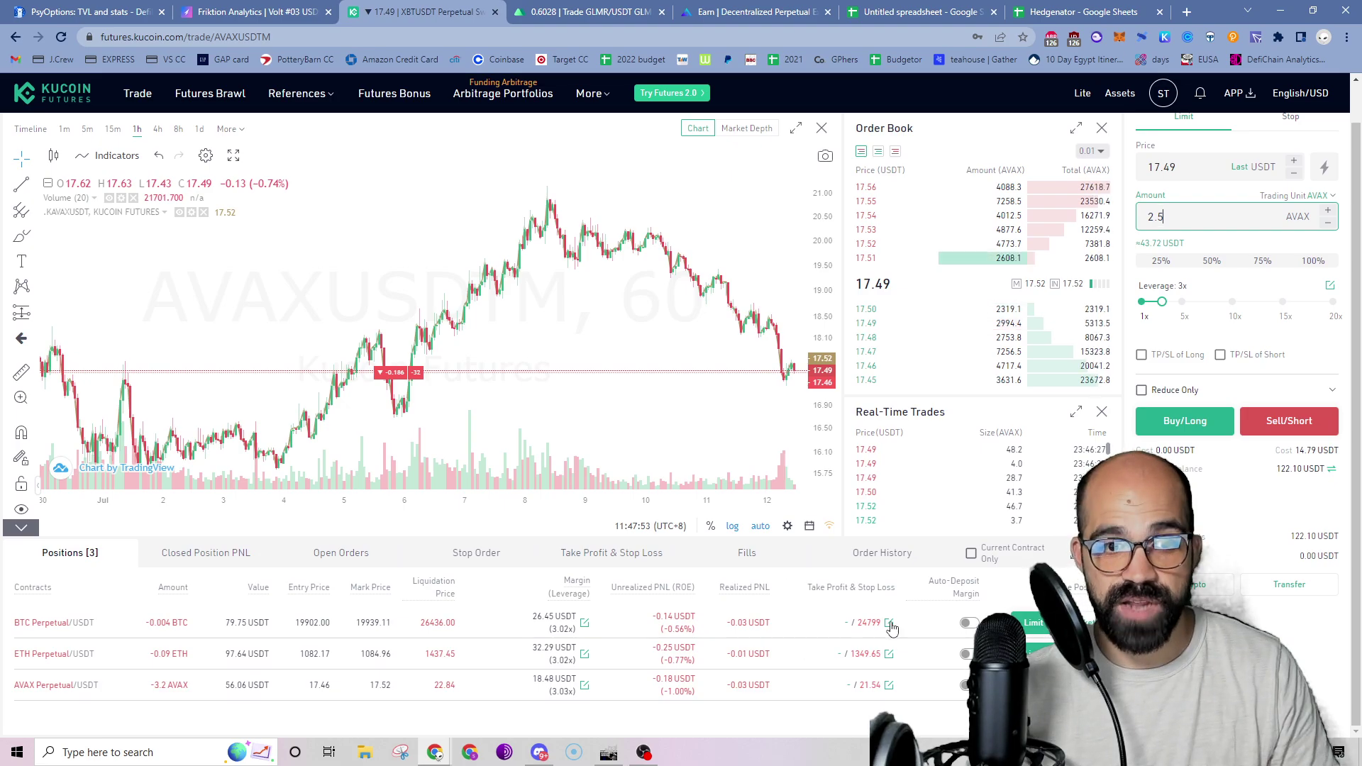
{"action": "left_click", "coordinate": [890, 624]}
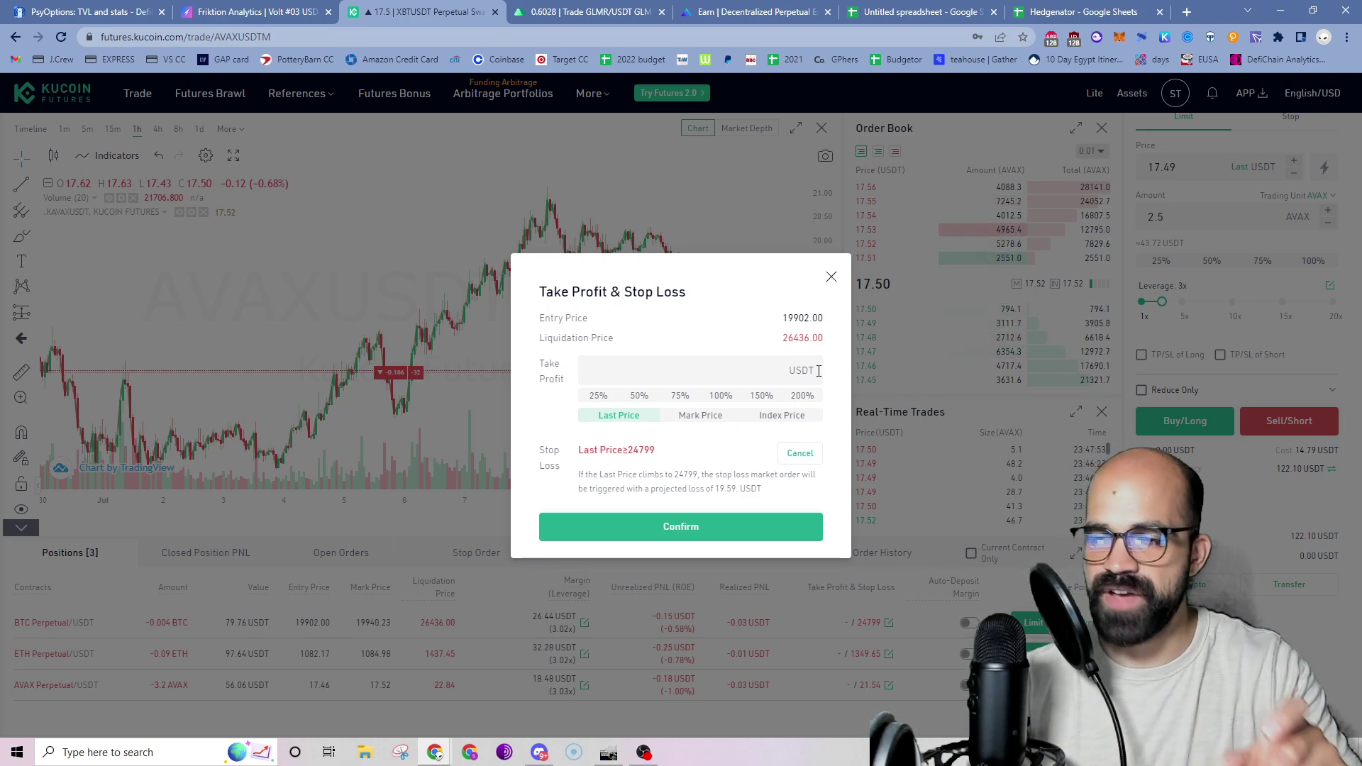
{"action": "left_click", "coordinate": [829, 278]}
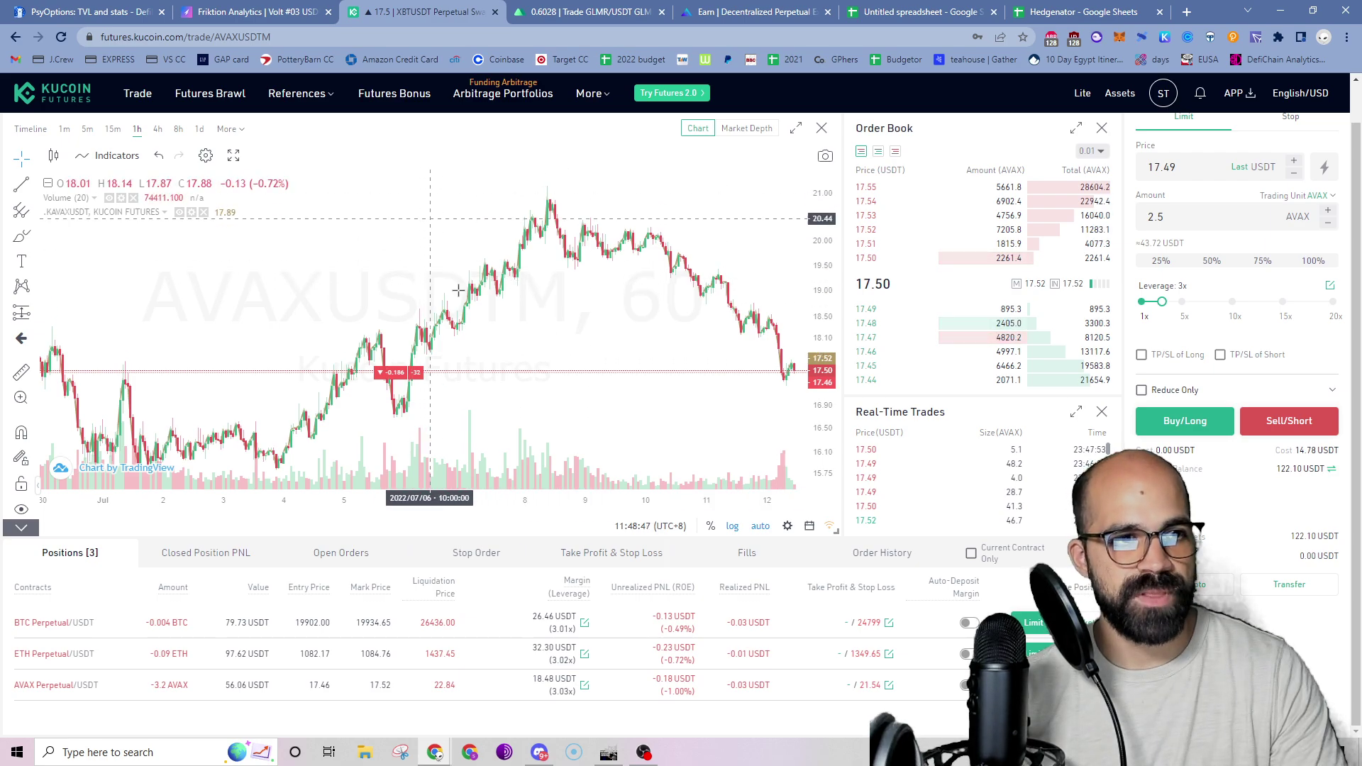
{"action": "scroll", "coordinate": [856, 181], "scroll_direction": "up", "scroll_amount": 1}
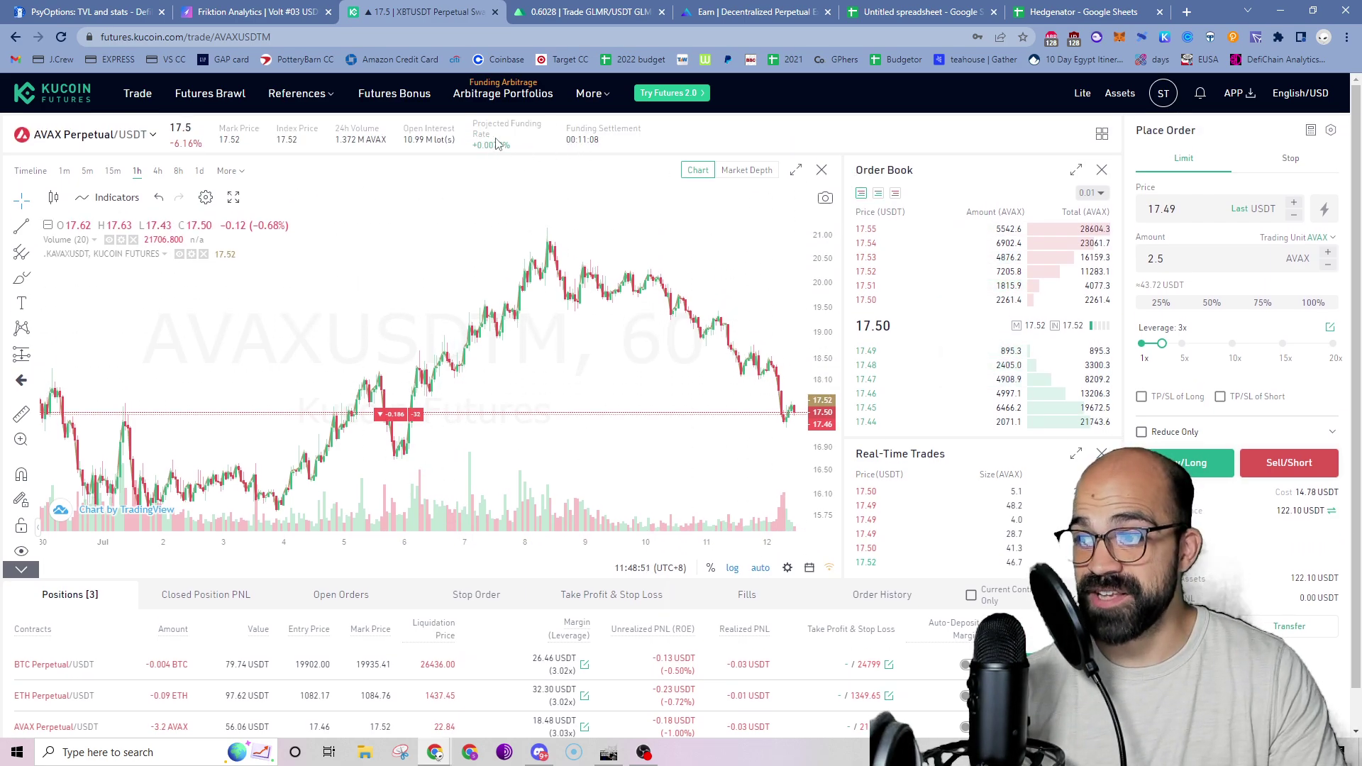
Return to the GLP spreadsheet and review the short APR, its yearly estimated yield and the total estimated APY formula
{"action": "left_click", "coordinate": [915, 11]}
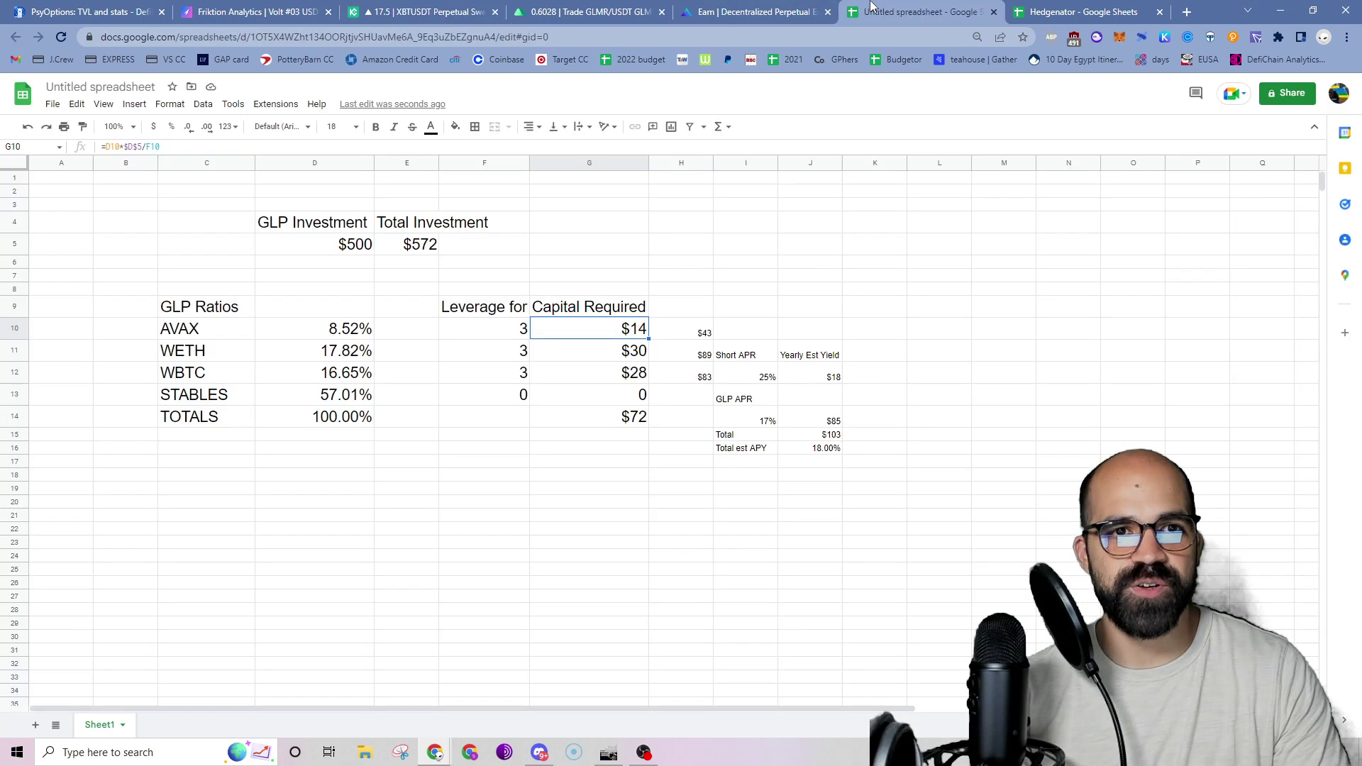
{"action": "left_click", "coordinate": [749, 383]}
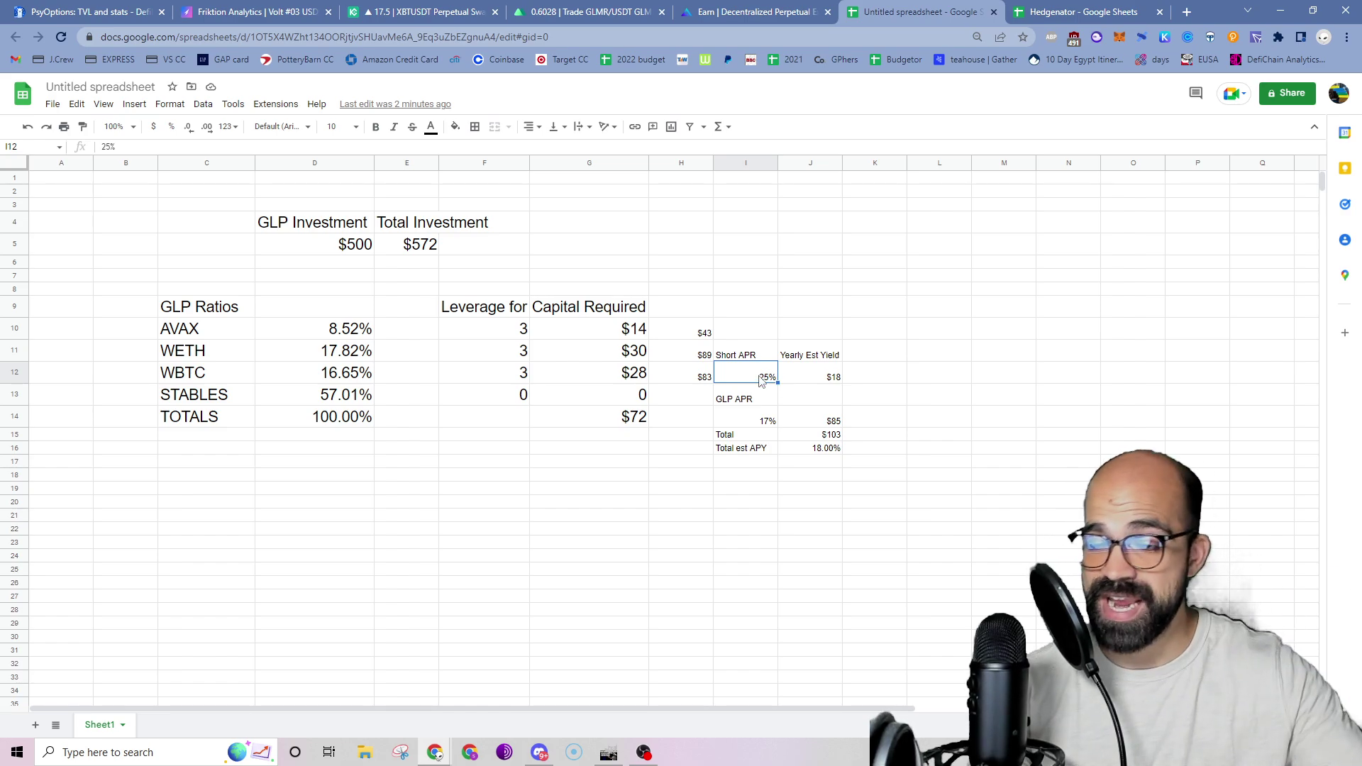
{"action": "left_click", "coordinate": [805, 385]}
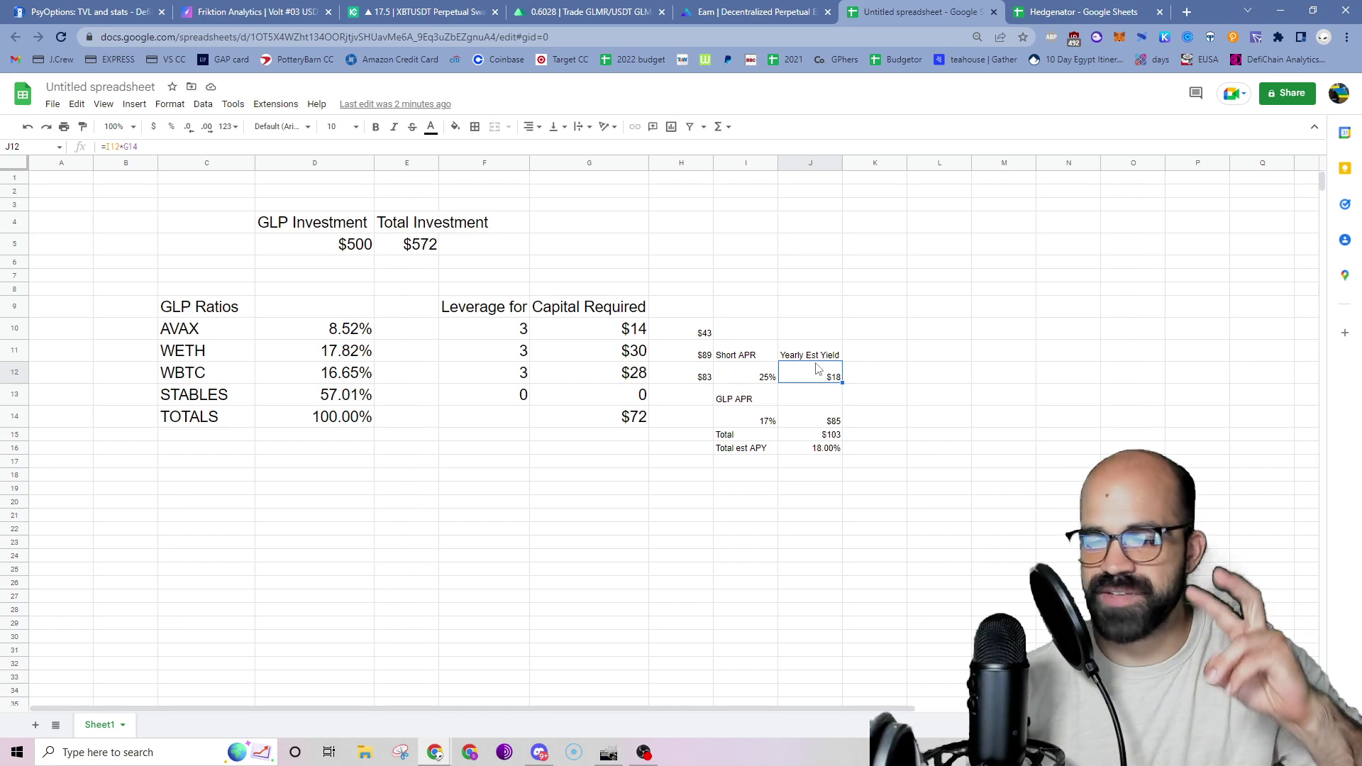
{"action": "left_click", "coordinate": [832, 450]}
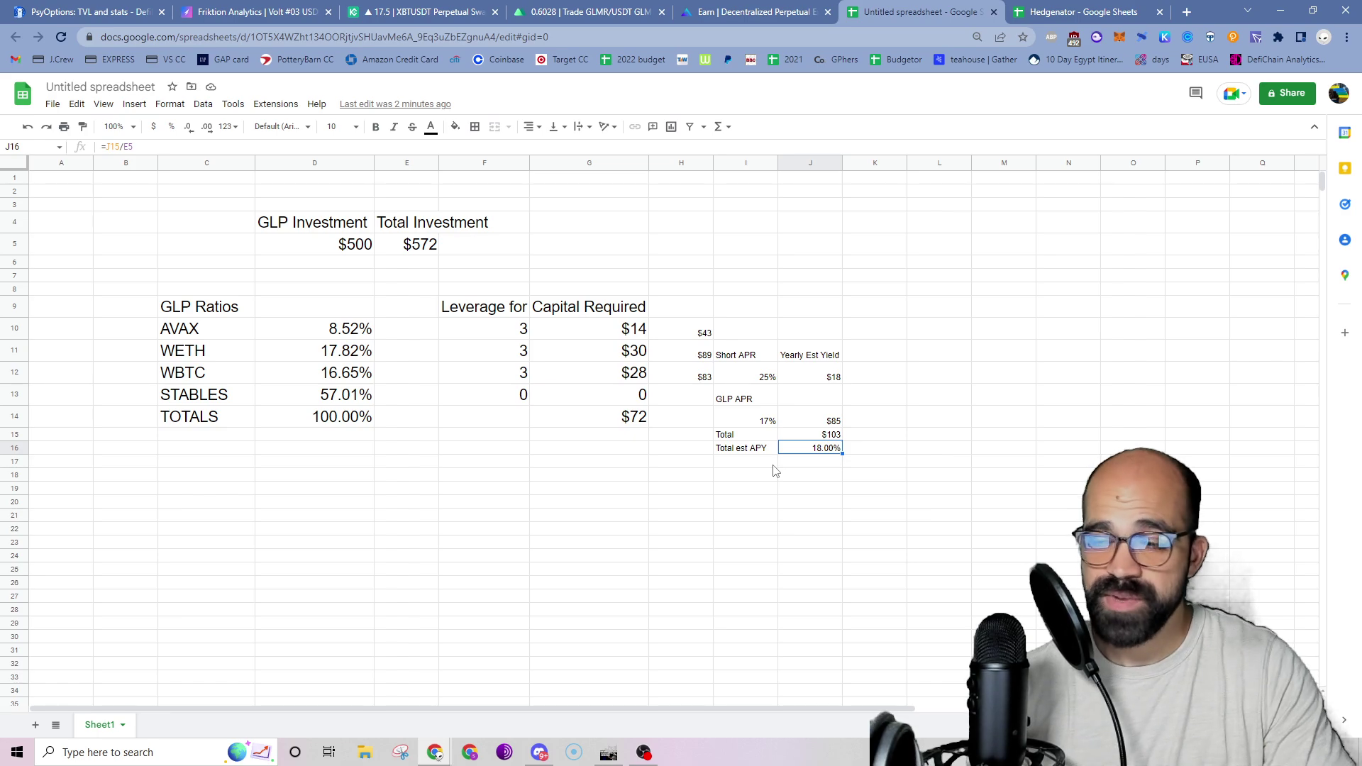
{"action": "left_click", "coordinate": [756, 380]}
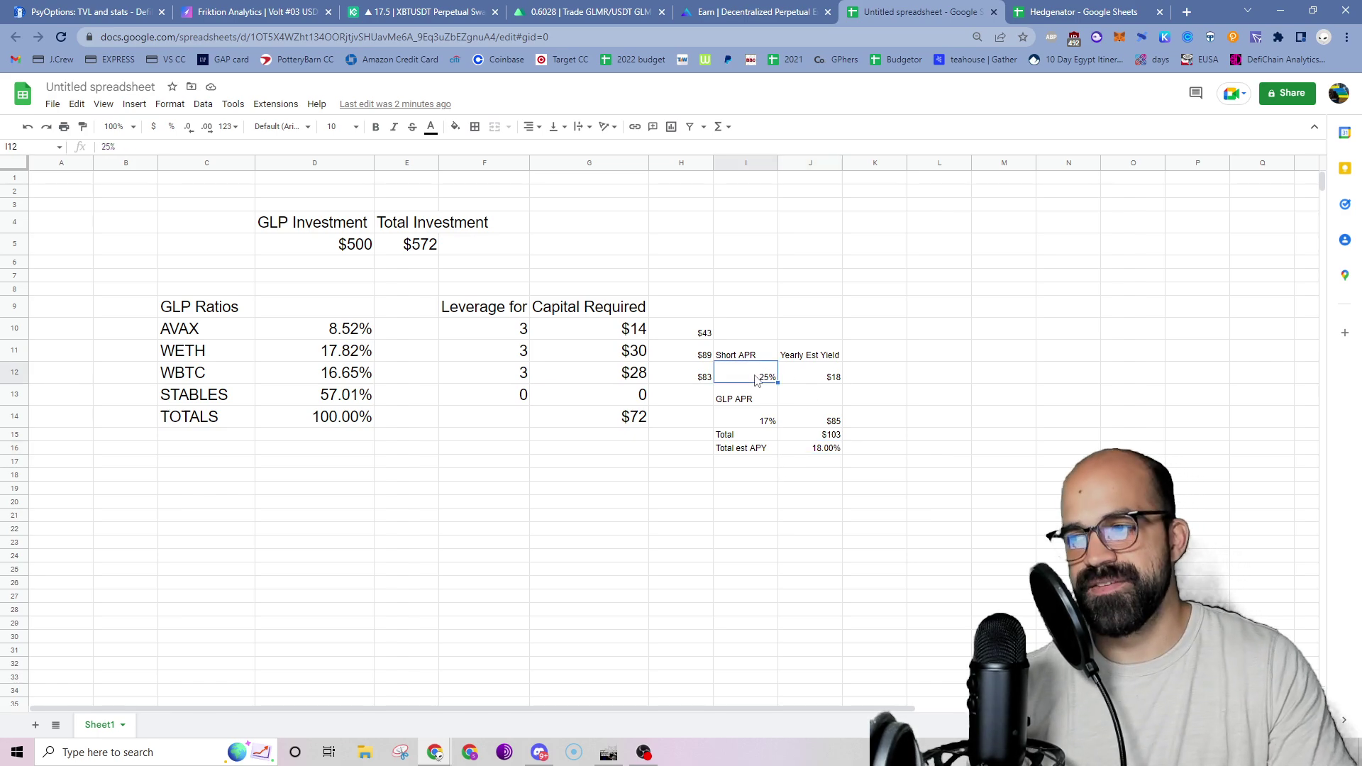
{"action": "left_click", "coordinate": [823, 452]}
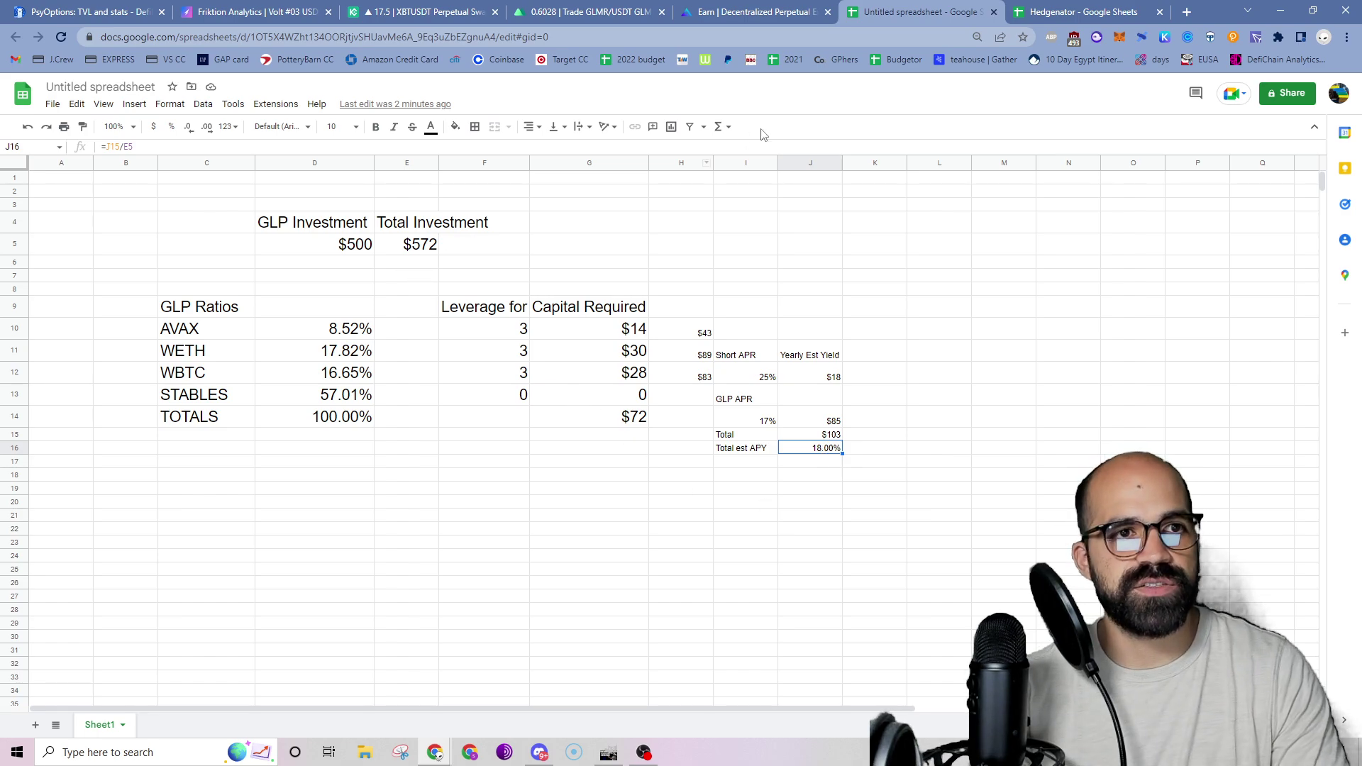
Open the GMX Earn page and examine the total rewards, GLP APR and escrowed GMX holdings
{"action": "left_click", "coordinate": [740, 13]}
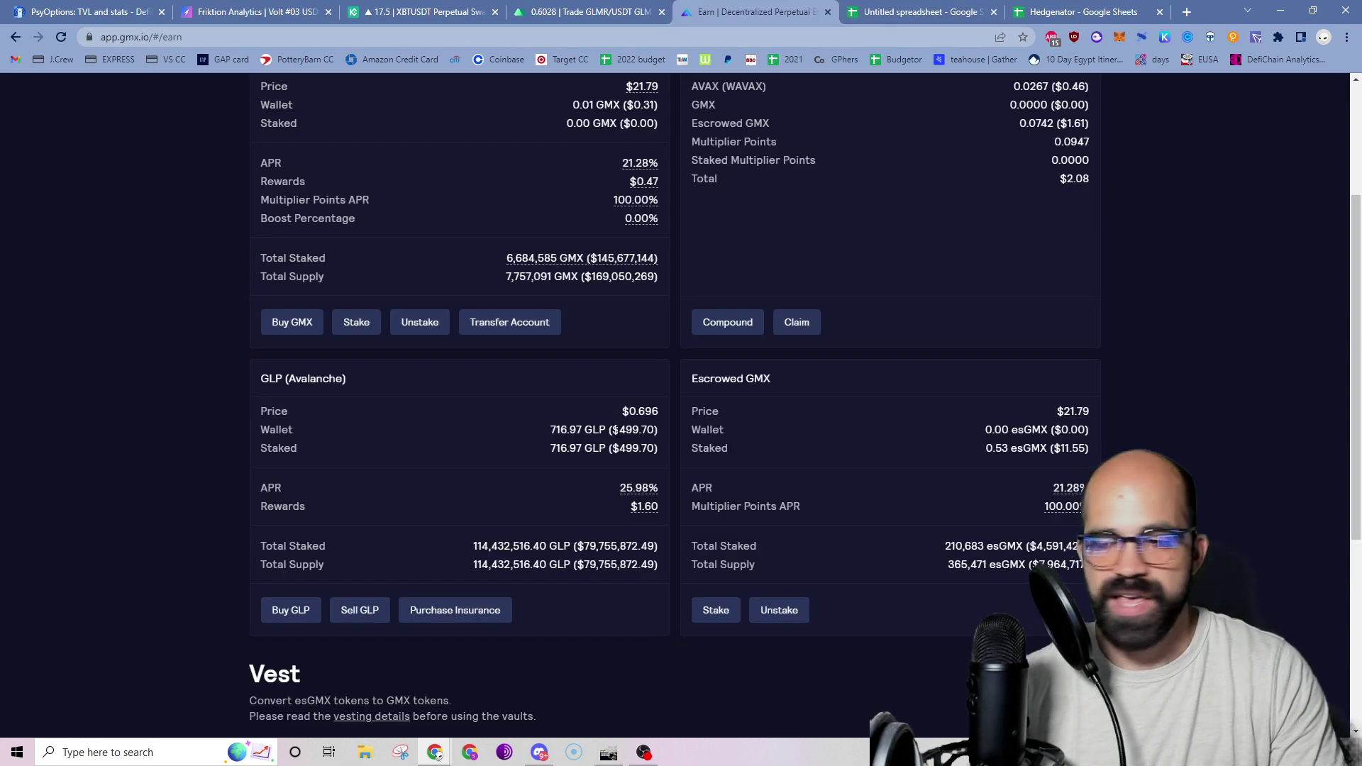
{"action": "scroll", "coordinate": [606, 505], "scroll_direction": "up", "scroll_amount": 3}
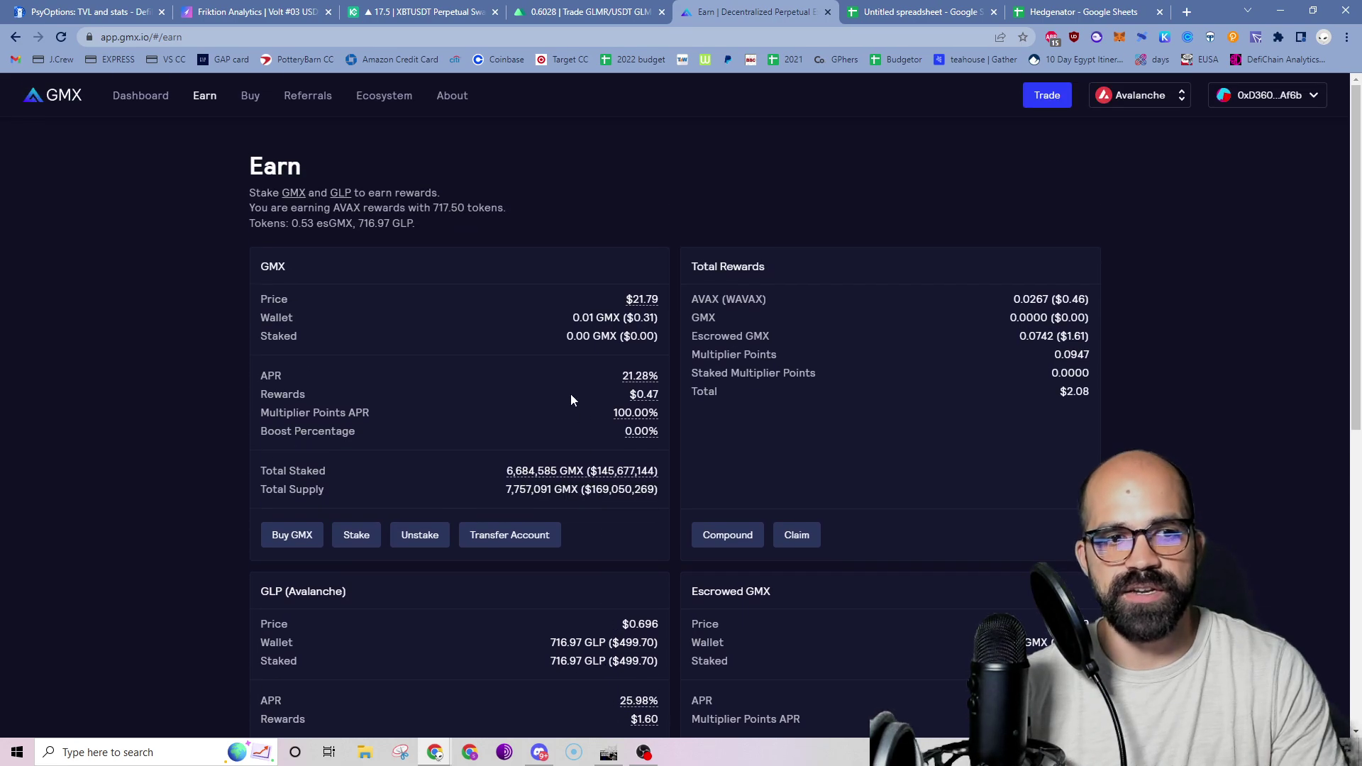
{"action": "scroll", "coordinate": [571, 396], "scroll_direction": "down", "scroll_amount": 2}
{"action": "mouse_move", "coordinate": [642, 561]}
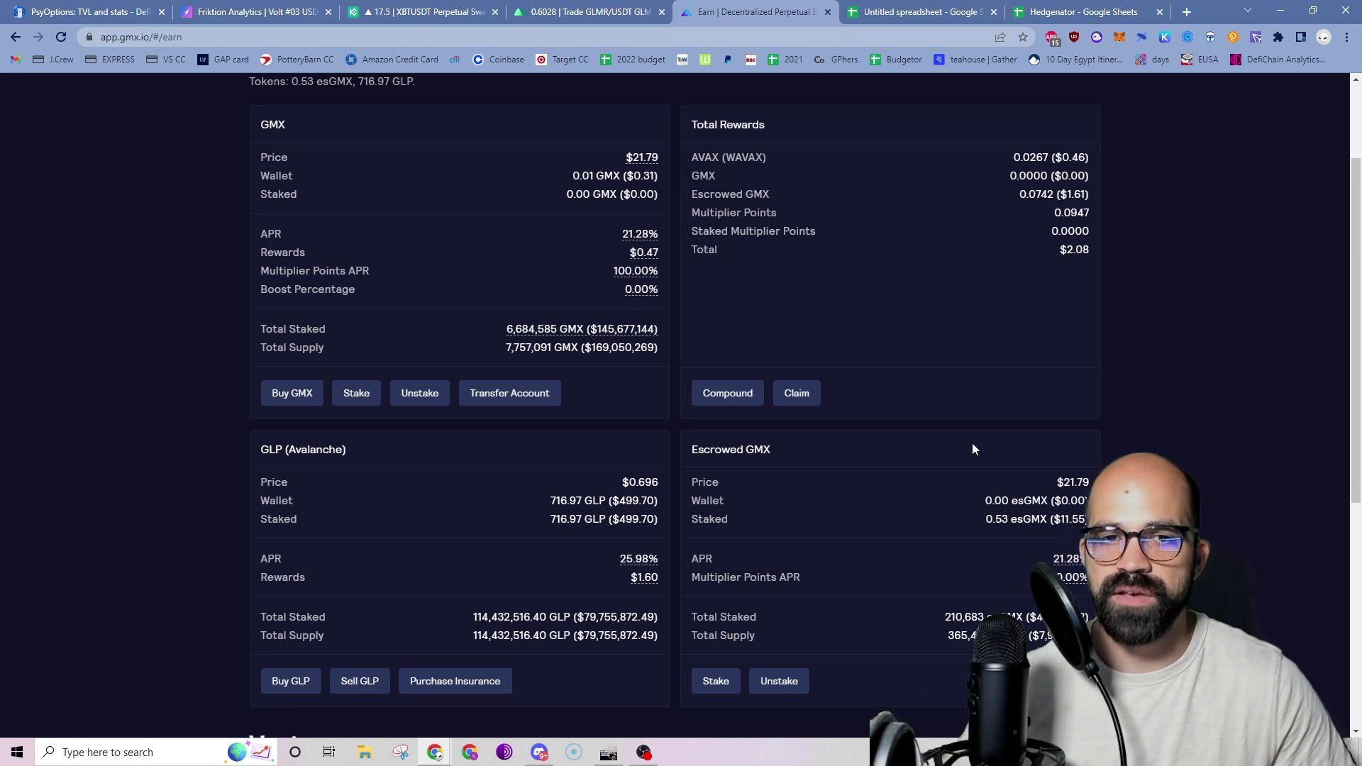
{"action": "scroll", "coordinate": [885, 384], "scroll_direction": "up", "scroll_amount": 2}
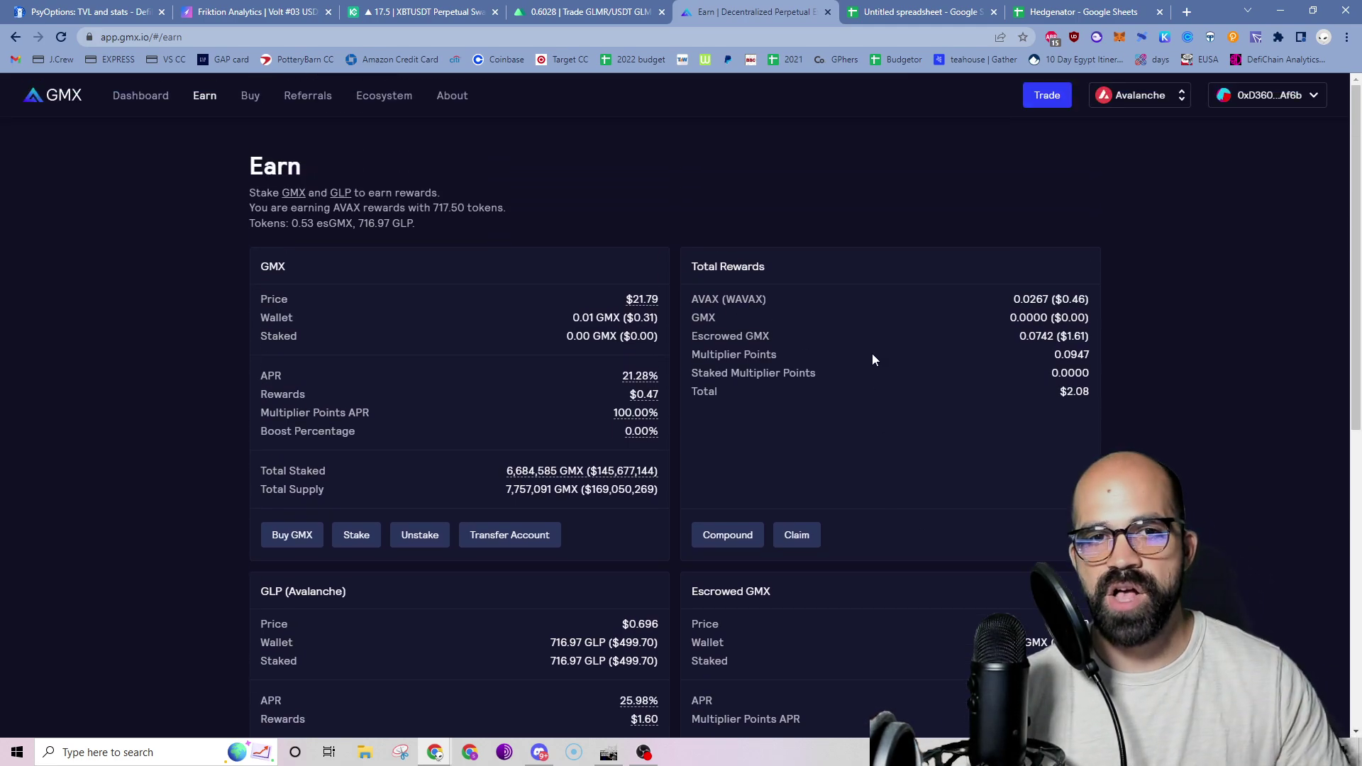
{"action": "scroll", "coordinate": [886, 444], "scroll_direction": "down", "scroll_amount": 4}
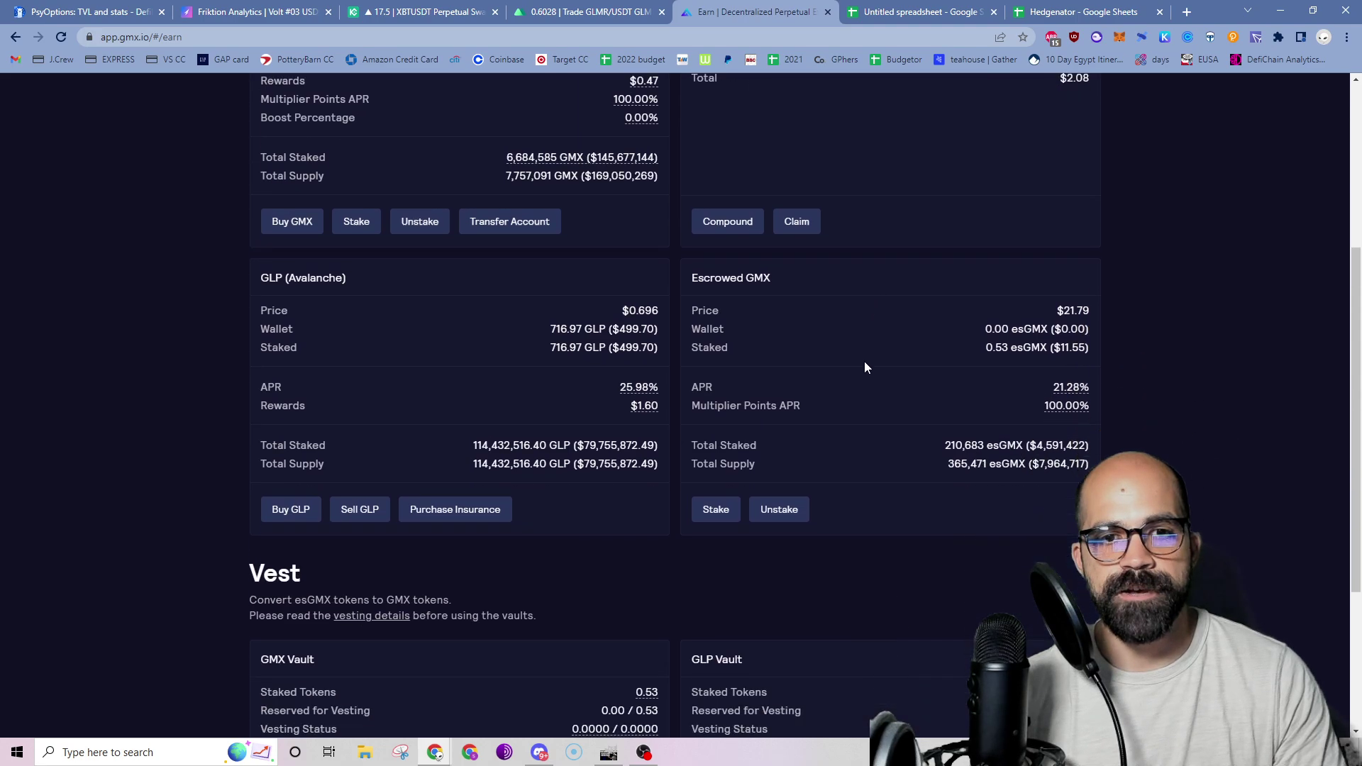
Review the GLP, escrowed GMX and total rewards figures on the GMX Earn page, and switch to the KuCoin Futures positions
{"action": "scroll", "coordinate": [855, 362], "scroll_direction": "up", "scroll_amount": 1}
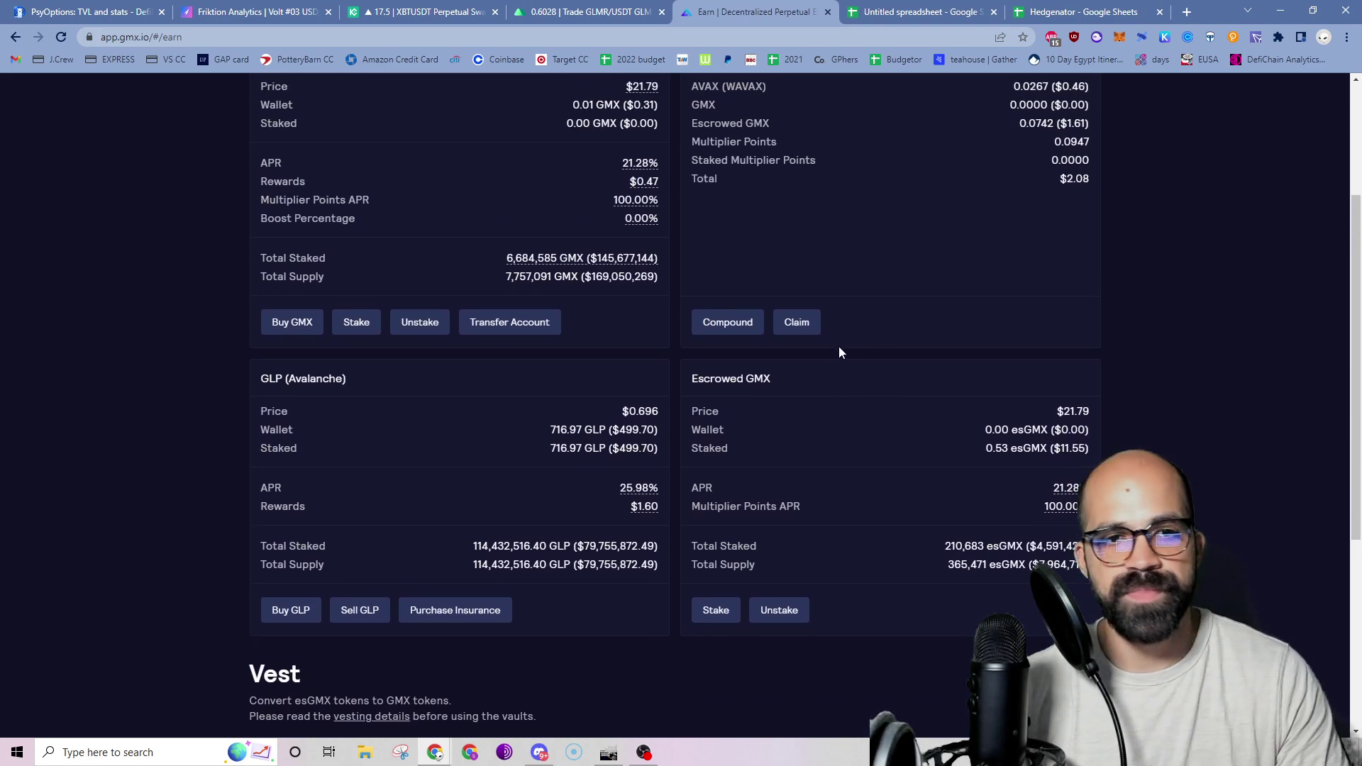
{"action": "scroll", "coordinate": [836, 352], "scroll_direction": "up", "scroll_amount": 2}
{"action": "scroll", "coordinate": [836, 355], "scroll_direction": "down", "scroll_amount": 3}
{"action": "mouse_move", "coordinate": [637, 424]}
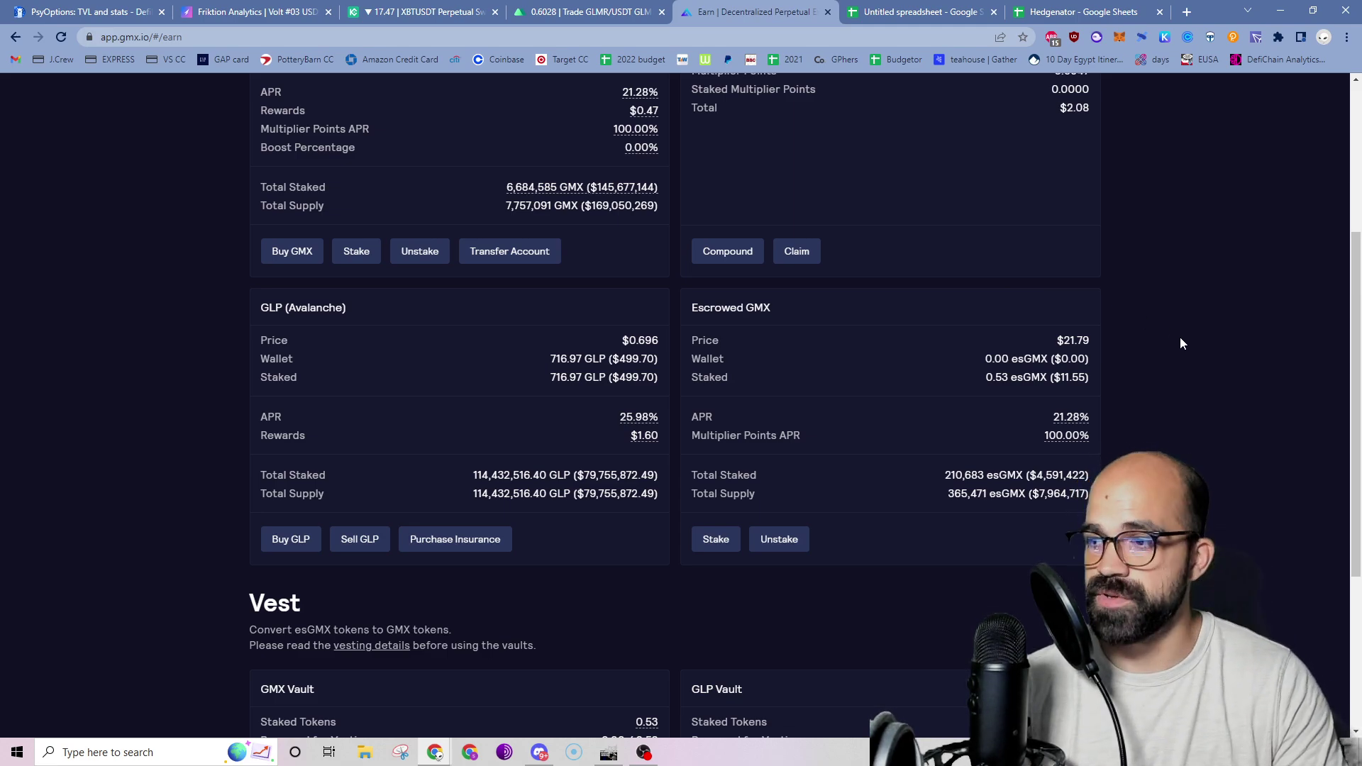
{"action": "scroll", "coordinate": [1131, 407], "scroll_direction": "up", "scroll_amount": 4}
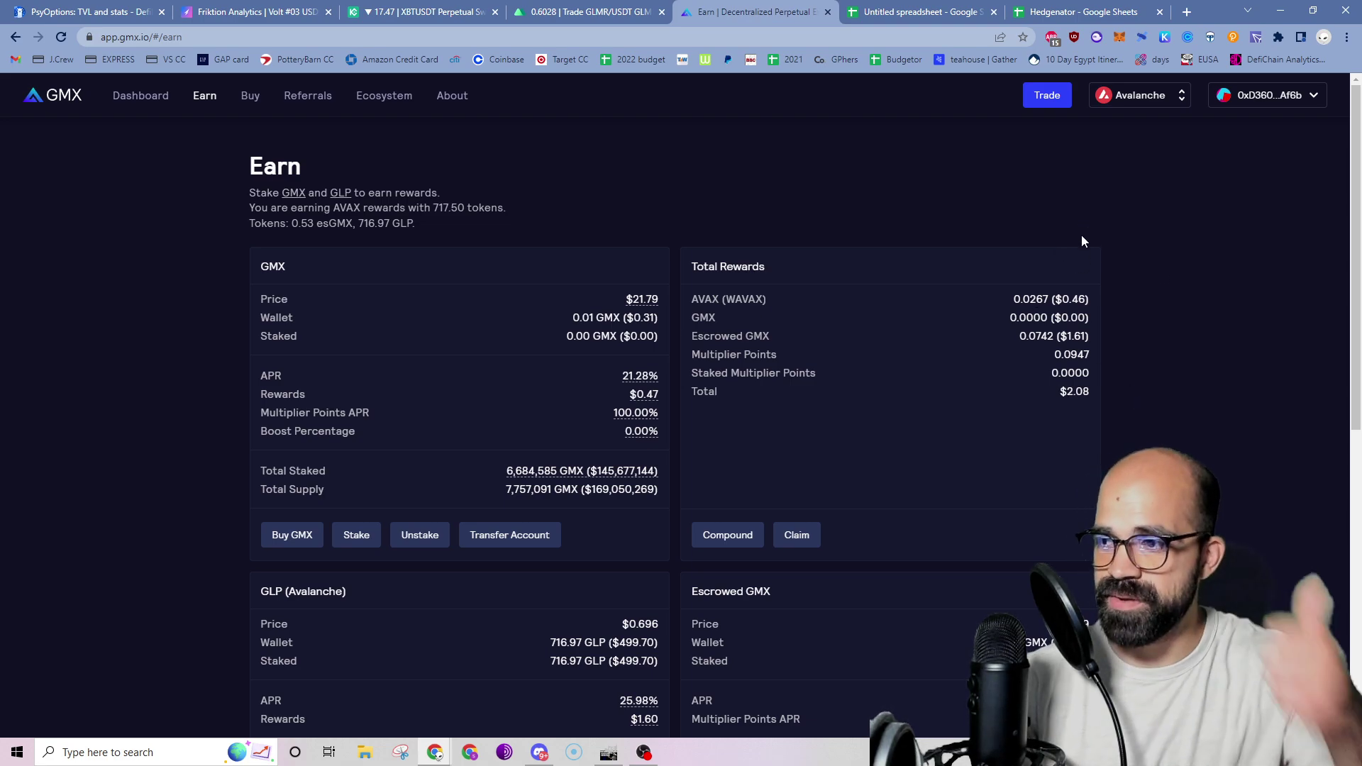
{"action": "left_click", "coordinate": [425, 10]}
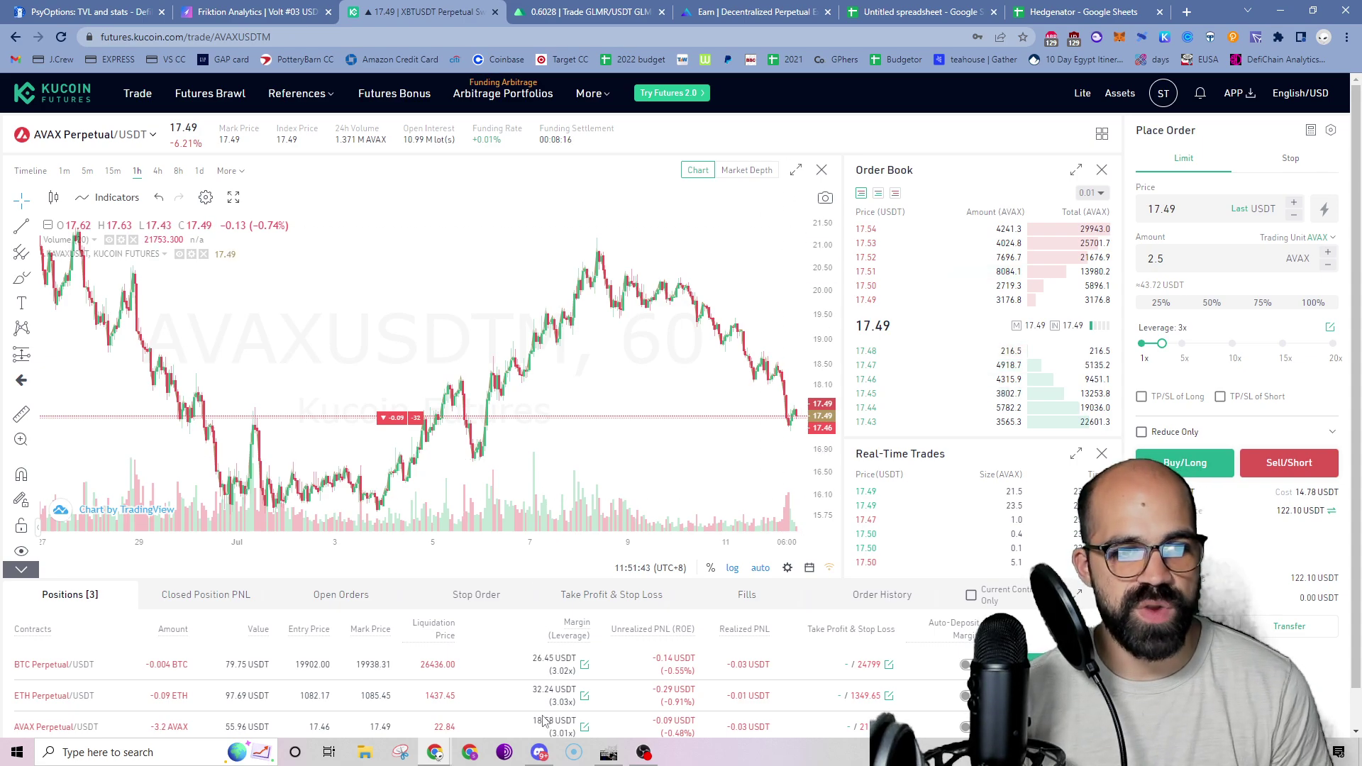
Switch to Discord and open the announcements channel of the Defi Dojo server
{"action": "left_click", "coordinate": [539, 752]}
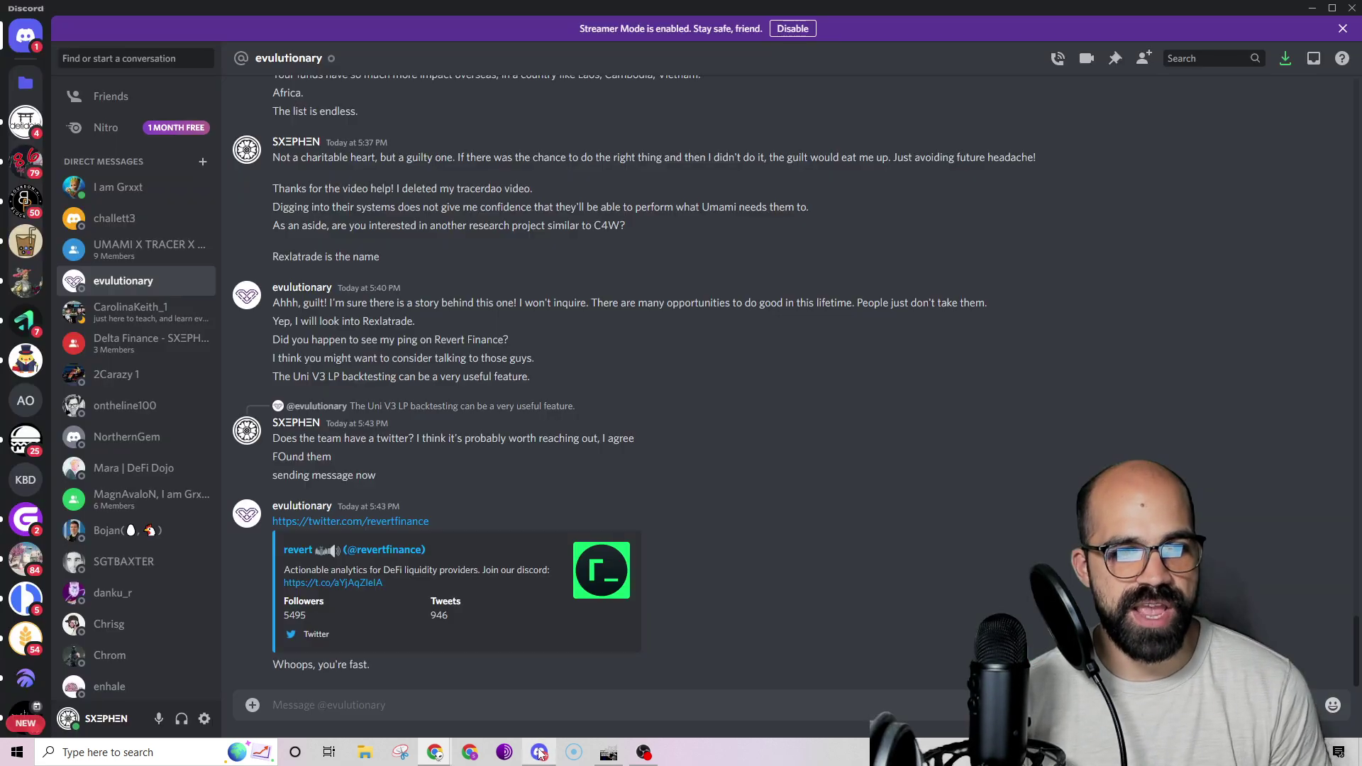
{"action": "left_click", "coordinate": [26, 122]}
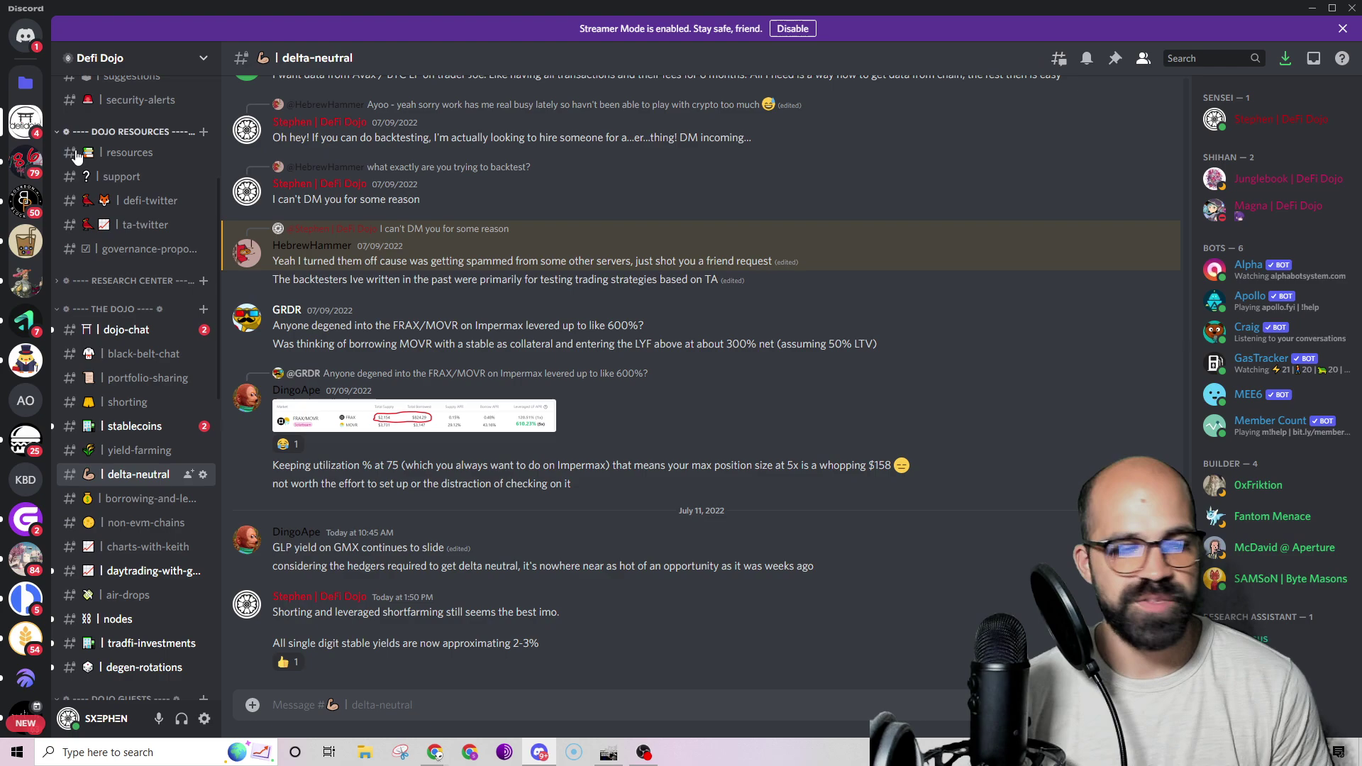
{"action": "left_click", "coordinate": [133, 331]}
{"action": "scroll", "coordinate": [136, 226], "scroll_direction": "up", "scroll_amount": 3}
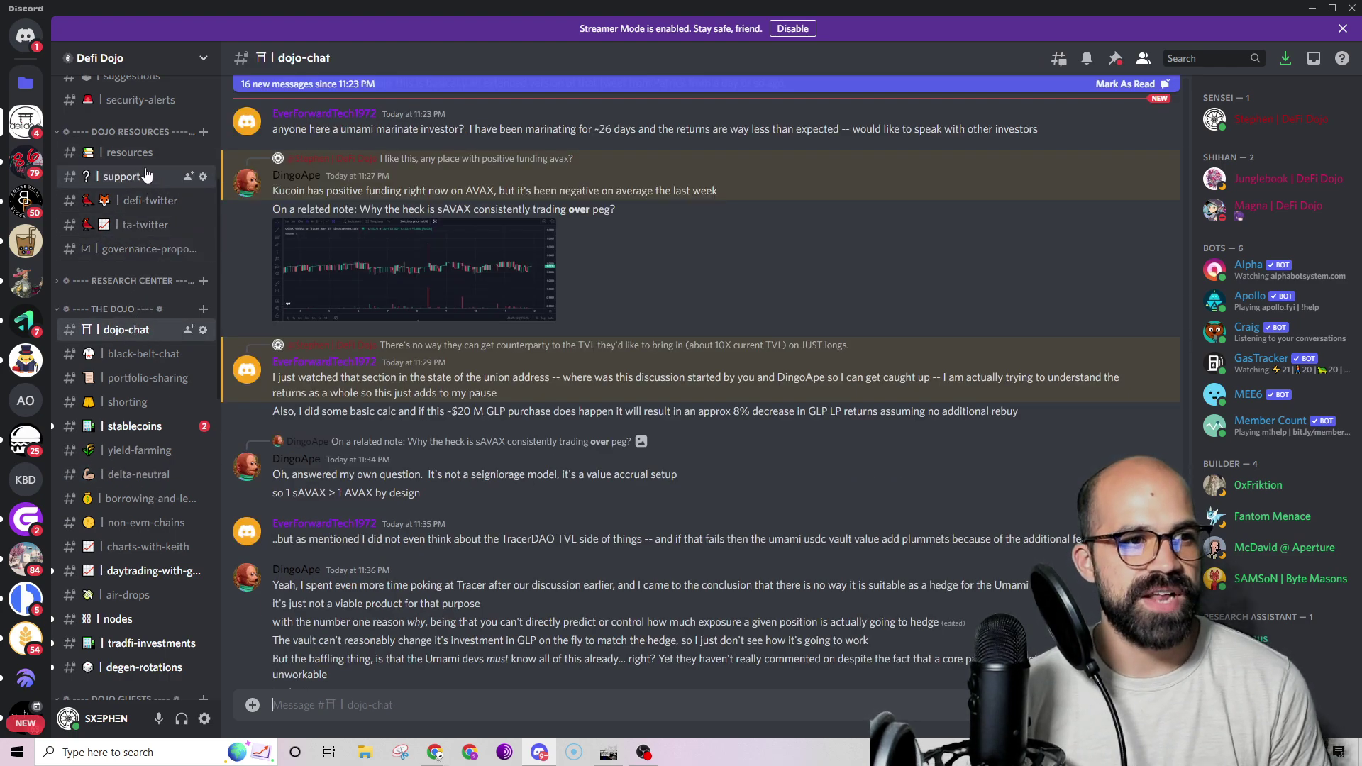
{"action": "scroll", "coordinate": [139, 229], "scroll_direction": "up", "scroll_amount": 1}
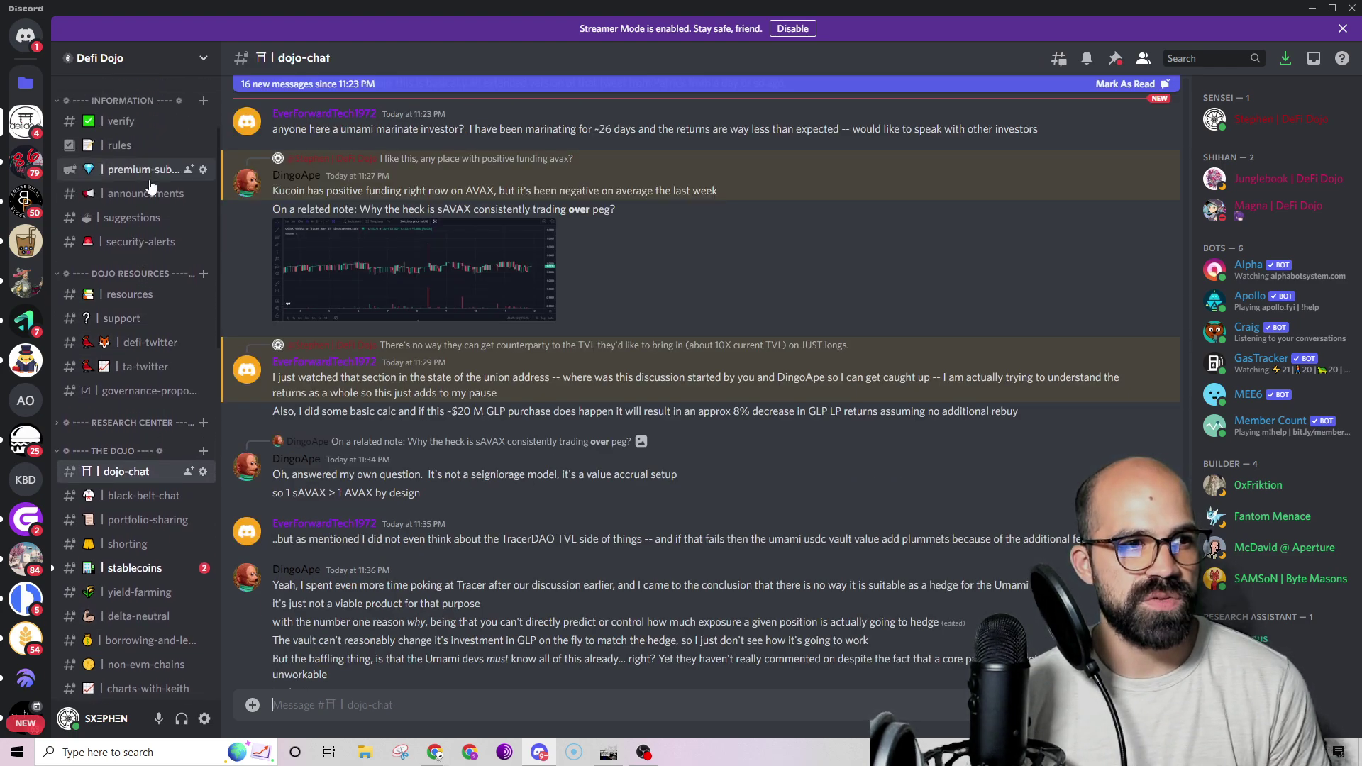
{"action": "left_click", "coordinate": [142, 193]}
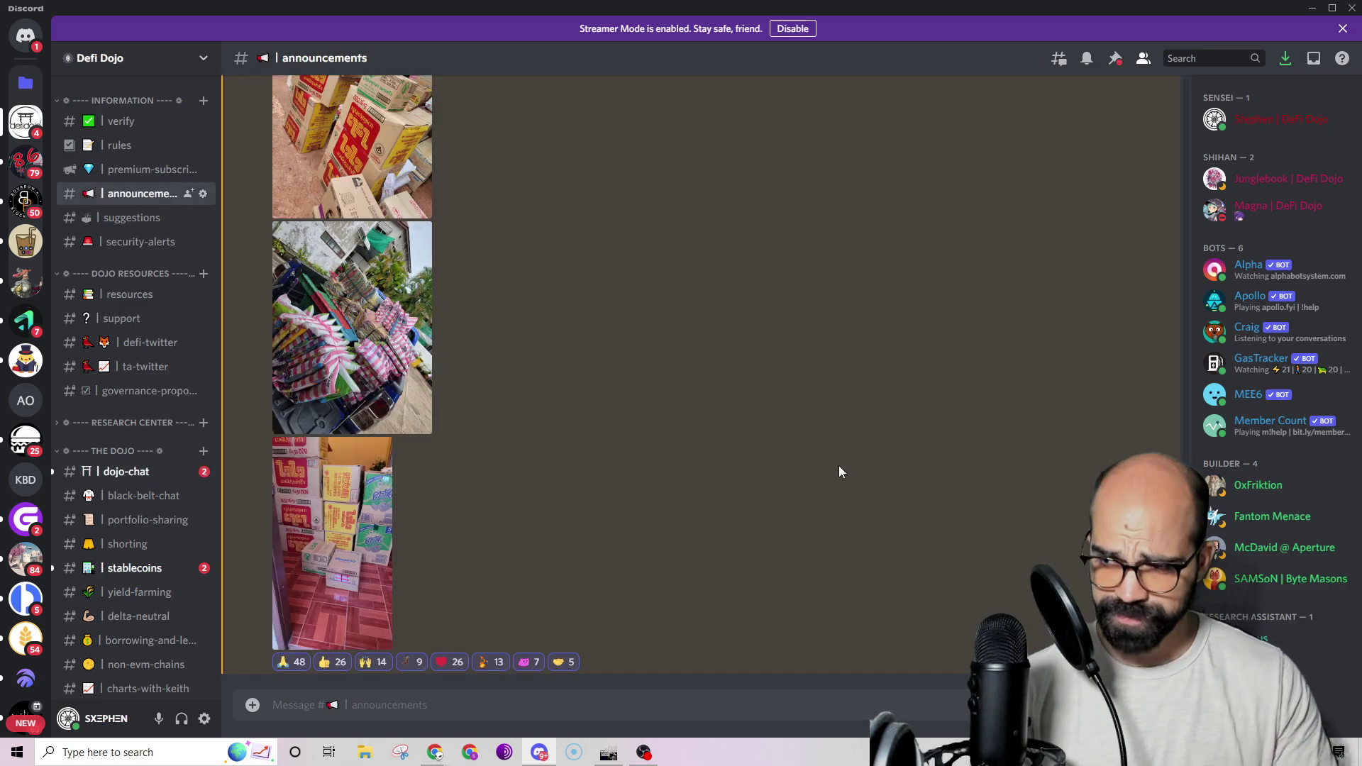
Read the July 11, 2022 announcement about Laos, including its list of donated supplies
{"action": "scroll", "coordinate": [780, 496], "scroll_direction": "up", "scroll_amount": 1}
{"action": "scroll", "coordinate": [568, 468], "scroll_direction": "up", "scroll_amount": 5}
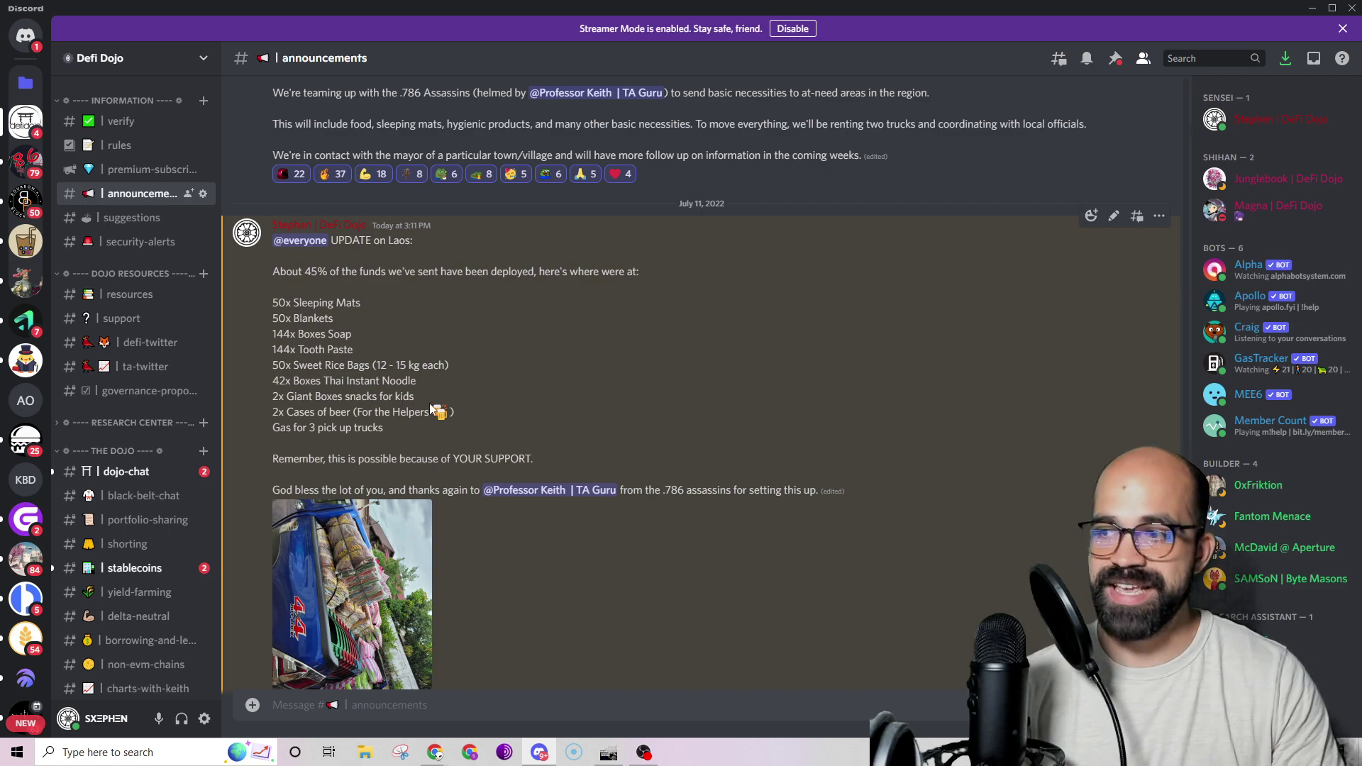
{"action": "scroll", "coordinate": [507, 386], "scroll_direction": "down", "scroll_amount": 1}
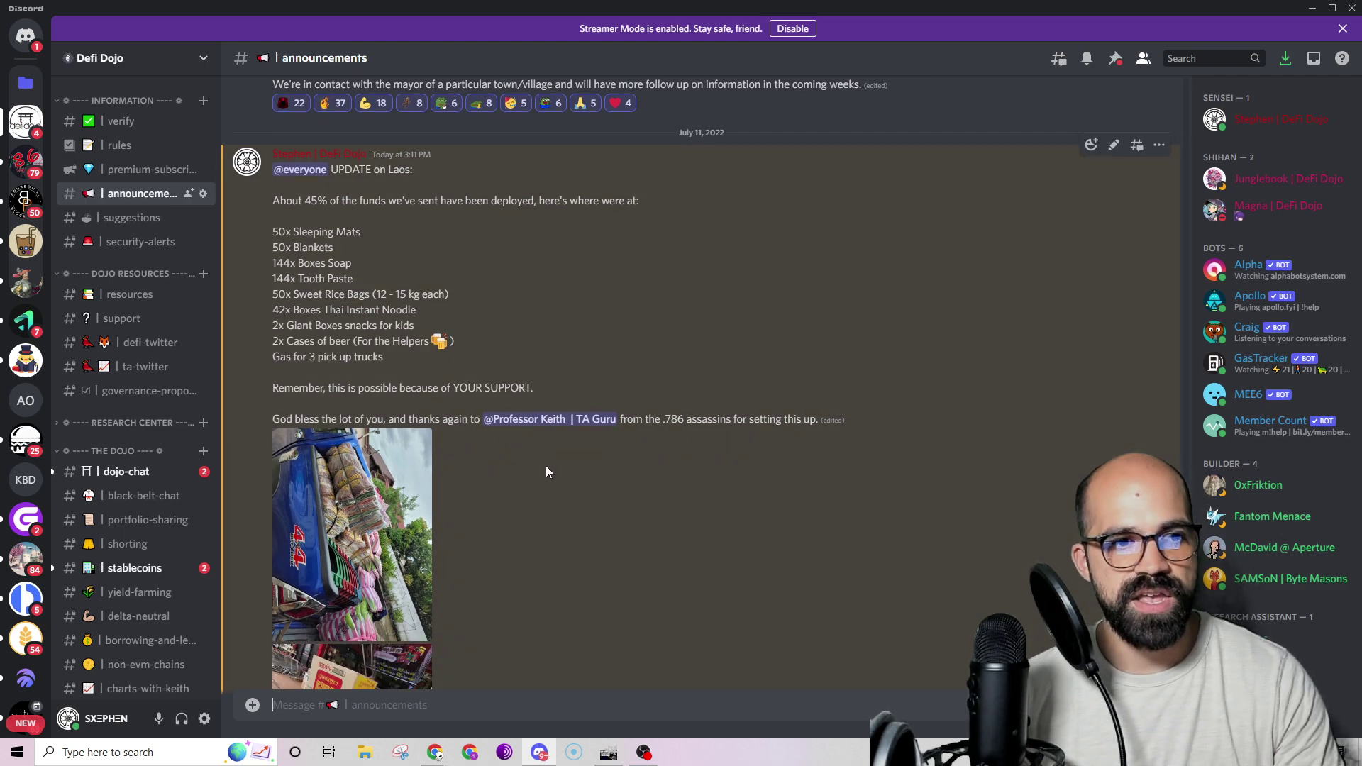
{"action": "scroll", "coordinate": [546, 466], "scroll_direction": "down", "scroll_amount": 2}
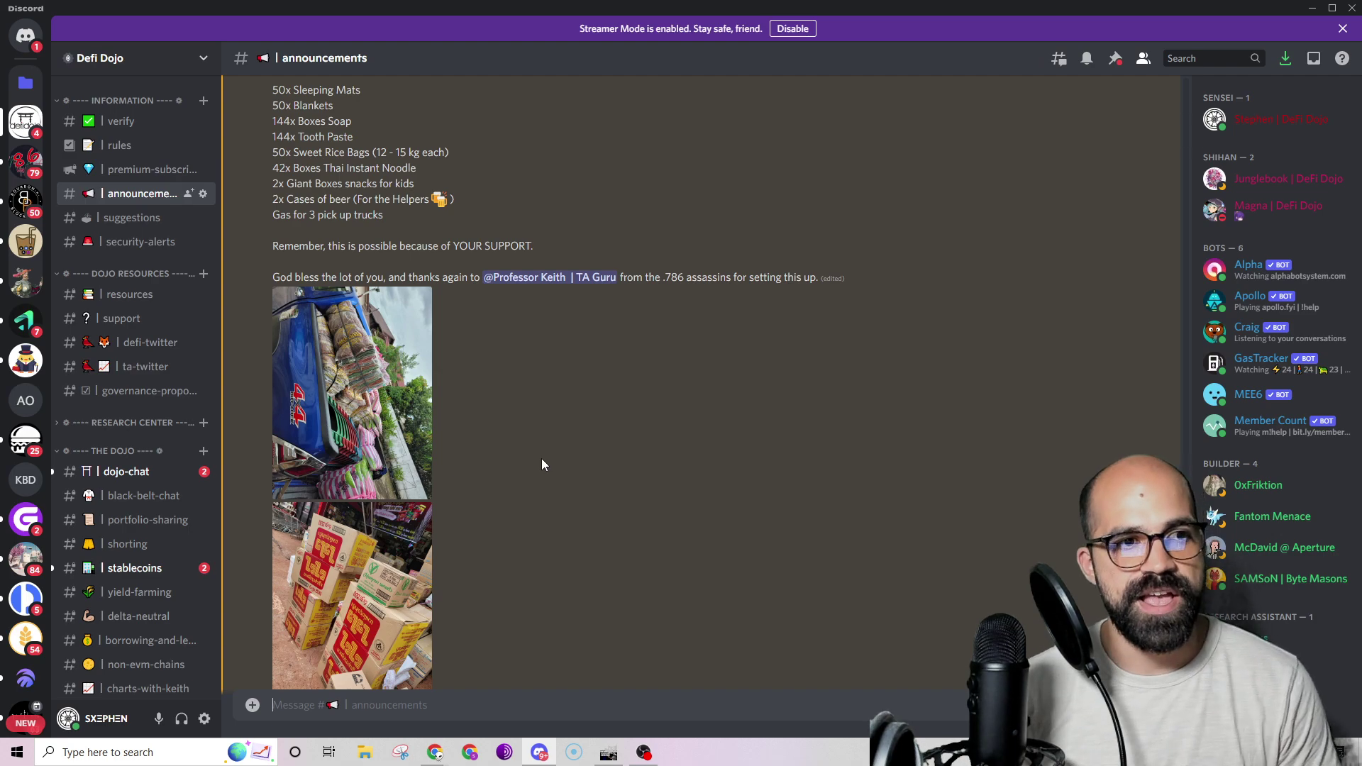
{"action": "scroll", "coordinate": [471, 412], "scroll_direction": "up", "scroll_amount": 1}
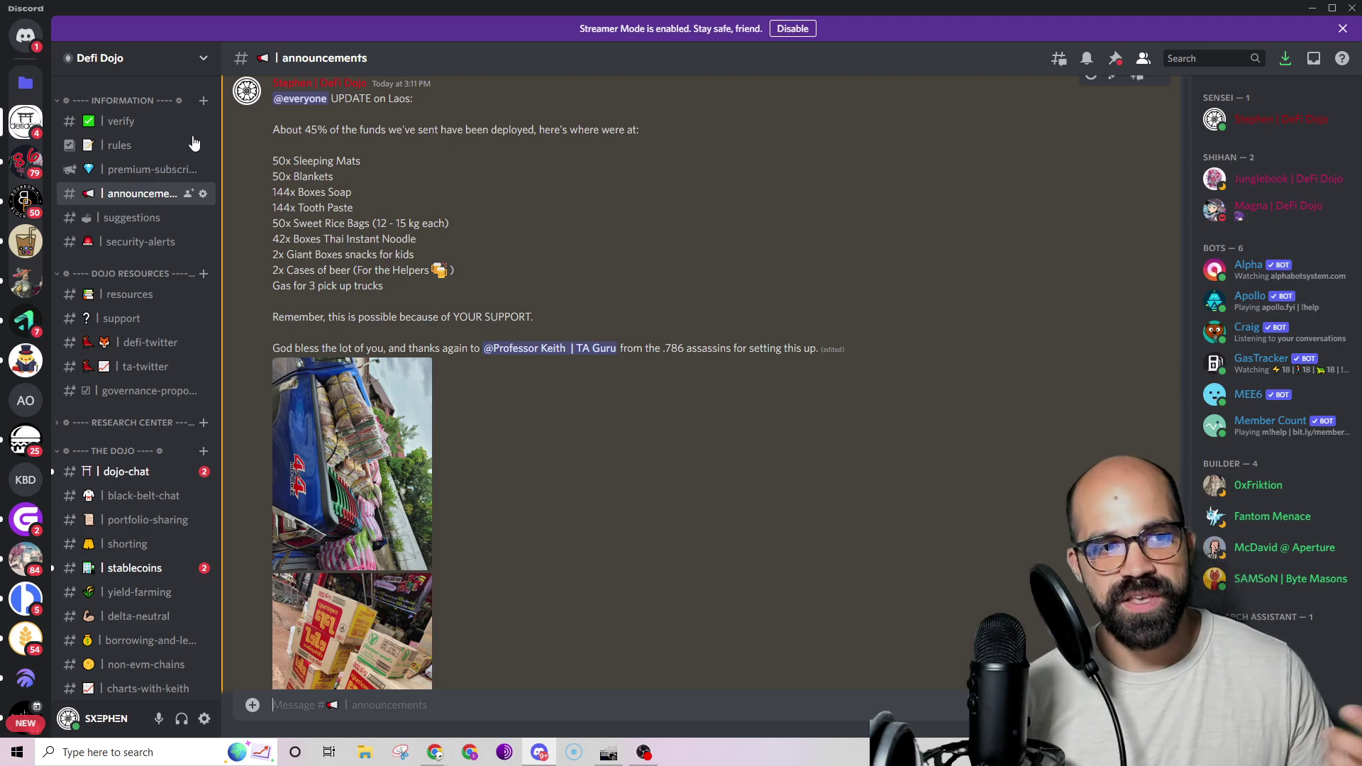
View the Laos announcement's supply photos enlarged one by one, and minimize Discord to return to KuCoin Futures
{"action": "left_click", "coordinate": [369, 461]}
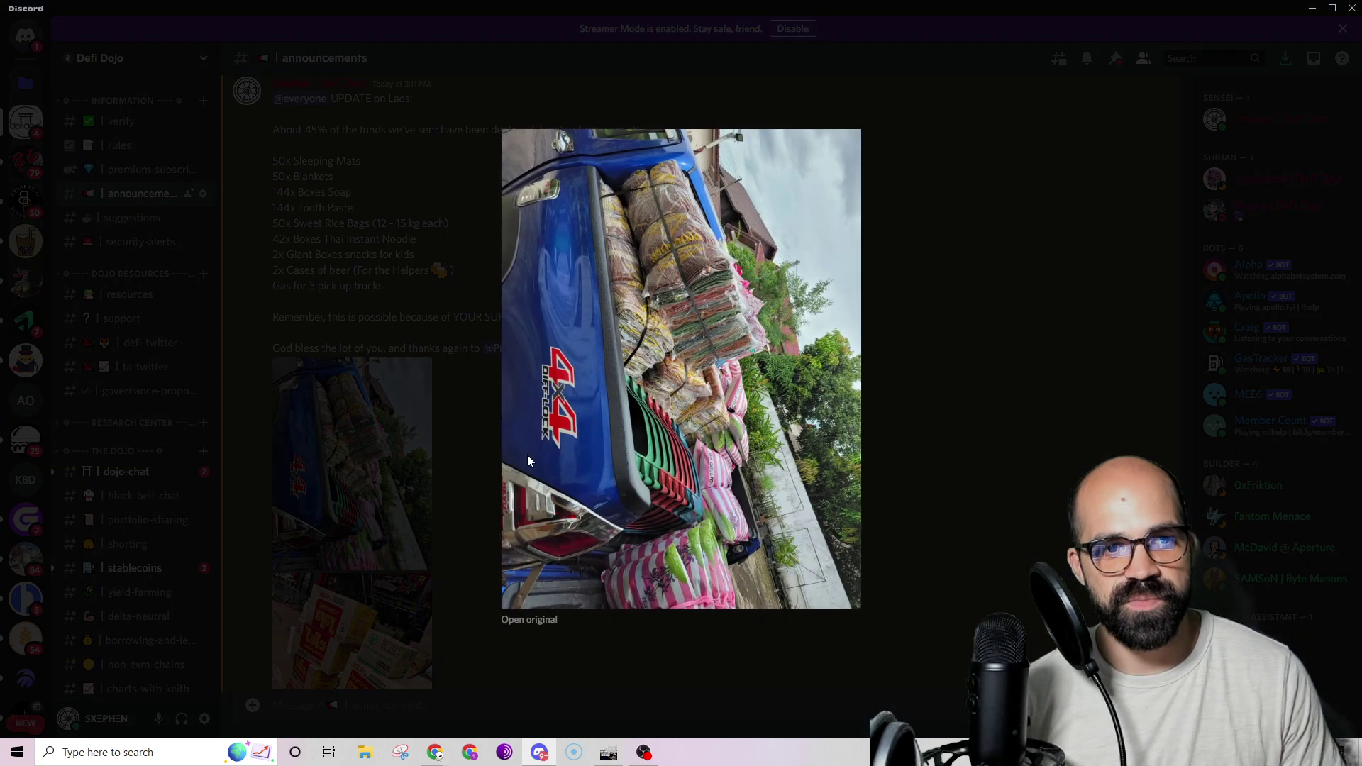
{"action": "left_click", "coordinate": [999, 474]}
{"action": "left_click", "coordinate": [357, 624]}
{"action": "left_click", "coordinate": [982, 418]}
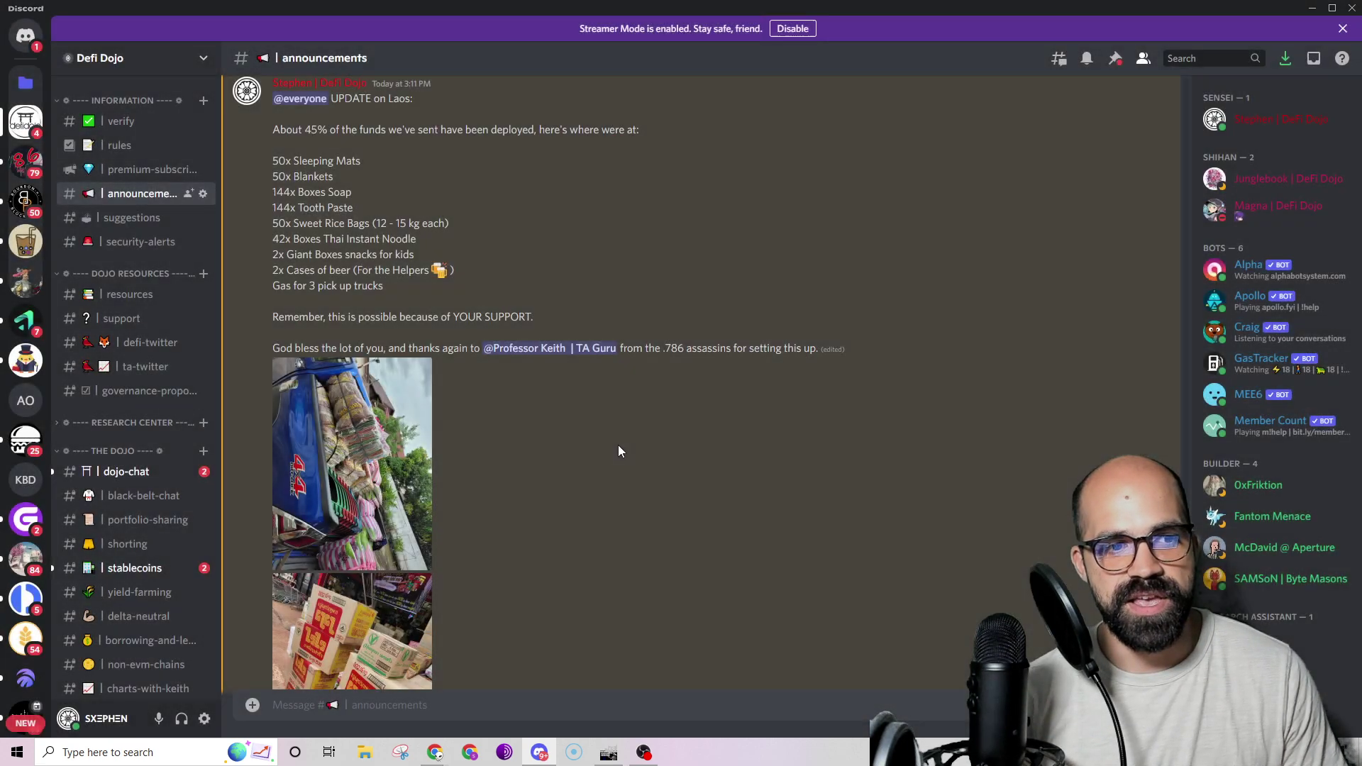
{"action": "scroll", "coordinate": [437, 517], "scroll_direction": "down", "scroll_amount": 5}
{"action": "left_click", "coordinate": [369, 540]}
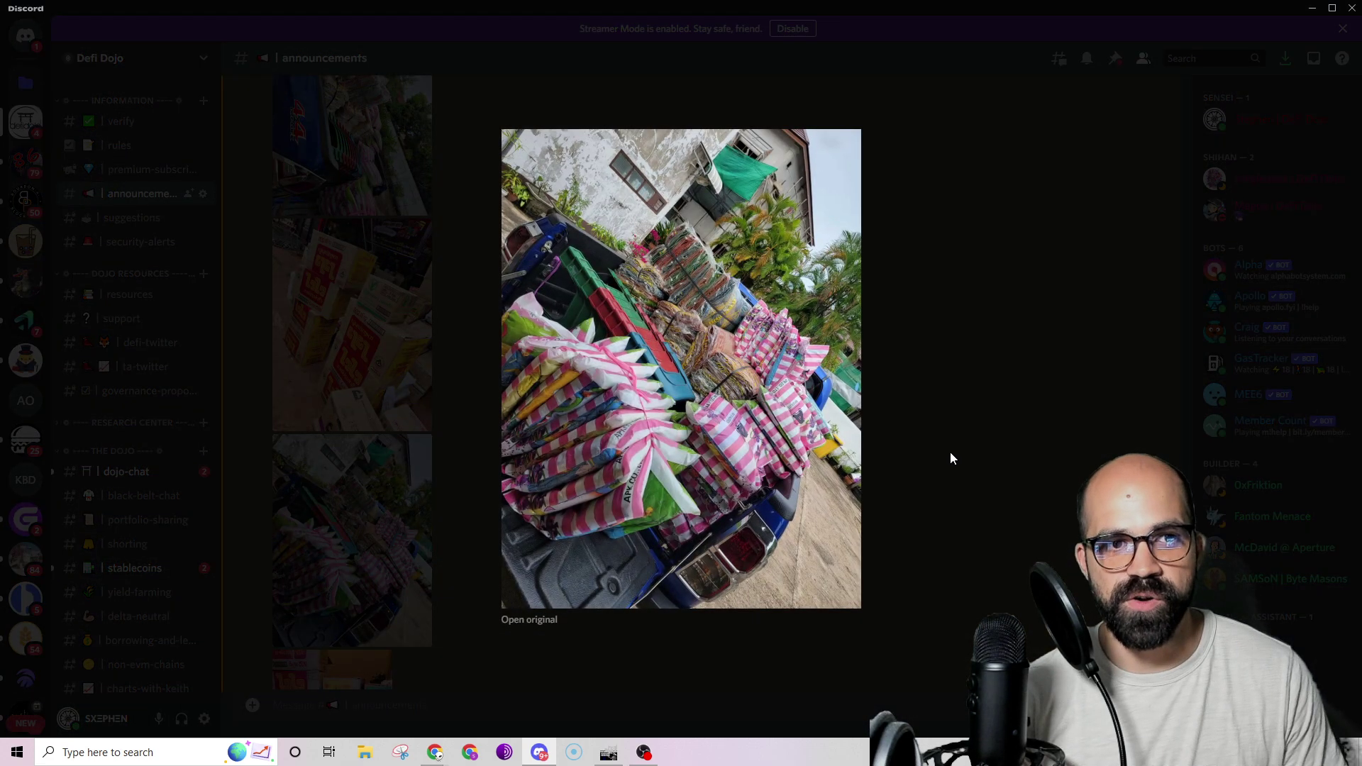
{"action": "left_click", "coordinate": [951, 458]}
{"action": "scroll", "coordinate": [330, 542], "scroll_direction": "down", "scroll_amount": 3}
{"action": "left_click", "coordinate": [330, 542]}
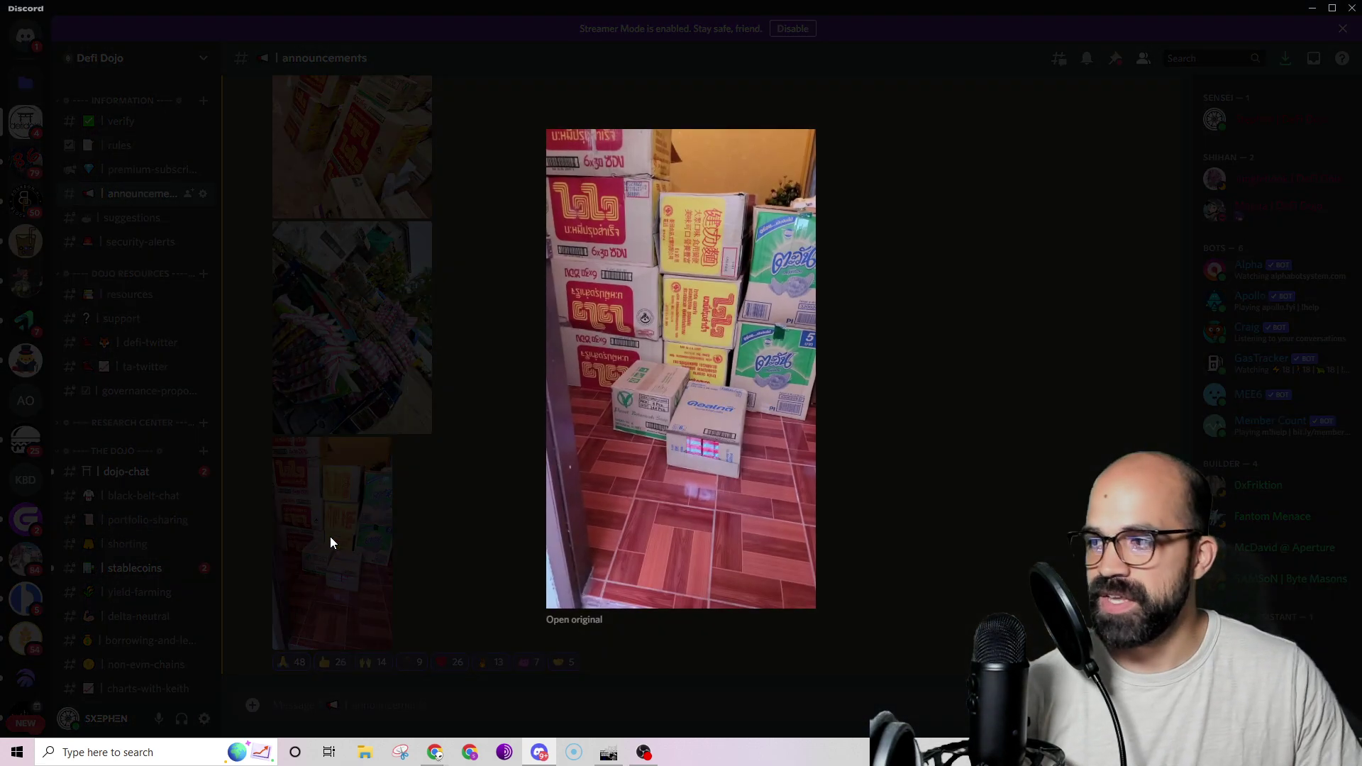
{"action": "left_click", "coordinate": [900, 324]}
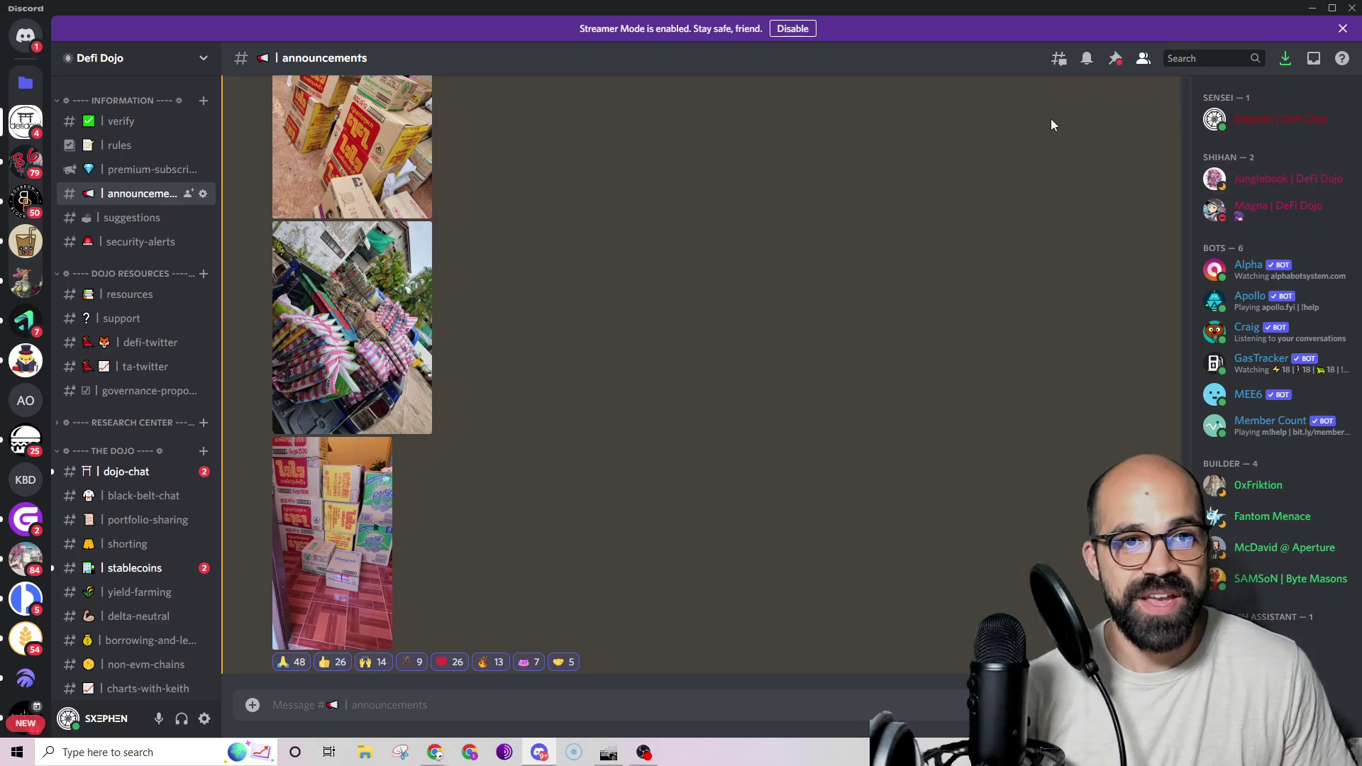
{"action": "left_click", "coordinate": [1311, 10]}
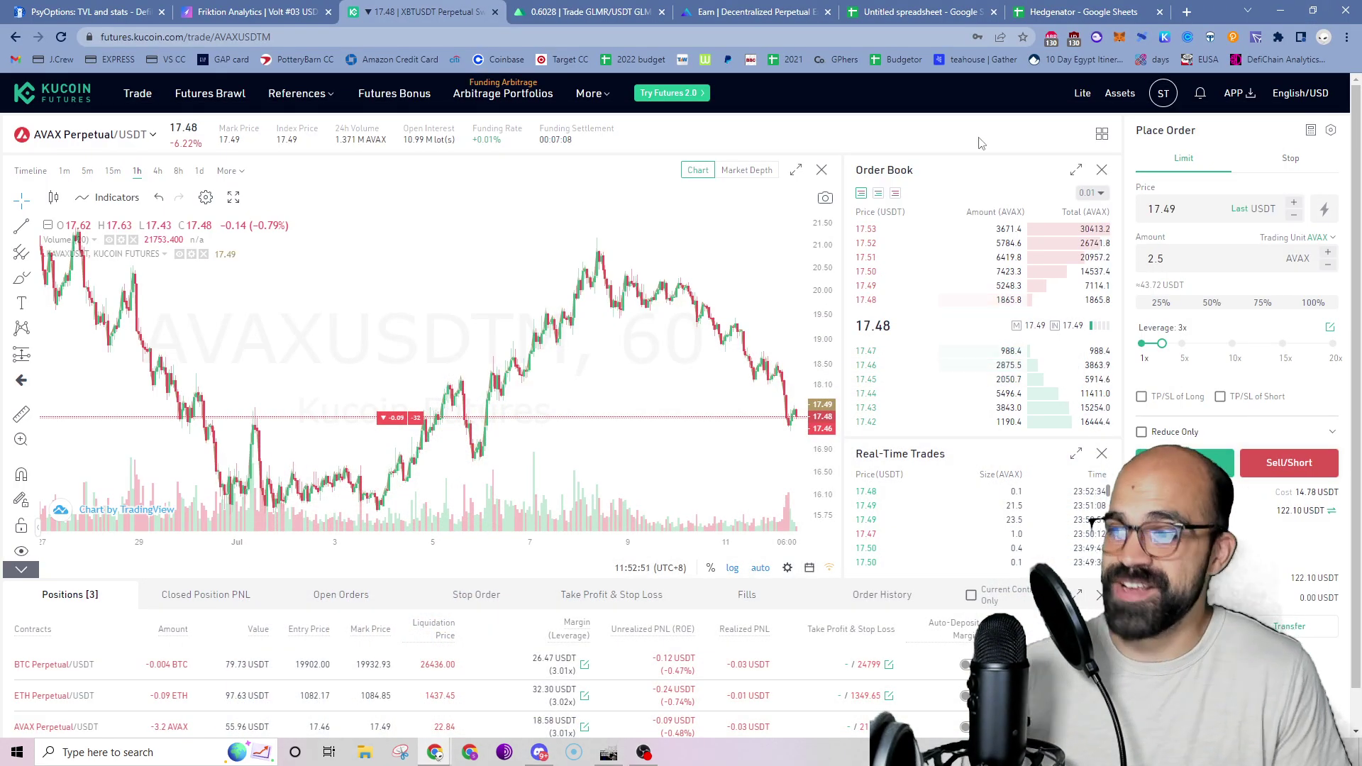